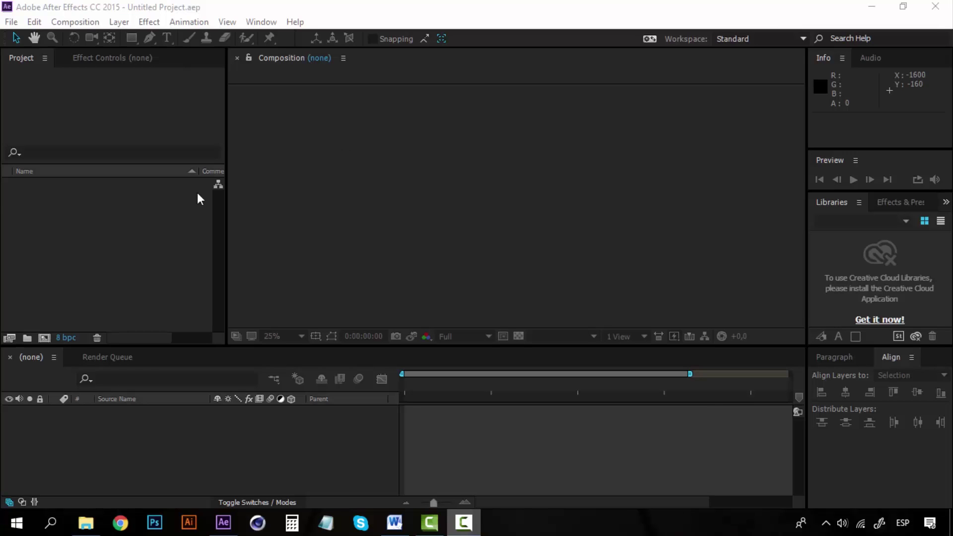
Create Comp 1 as HDTV 1080 29.97 with a 0;00;25;00 duration and white background.
click(158, 221)
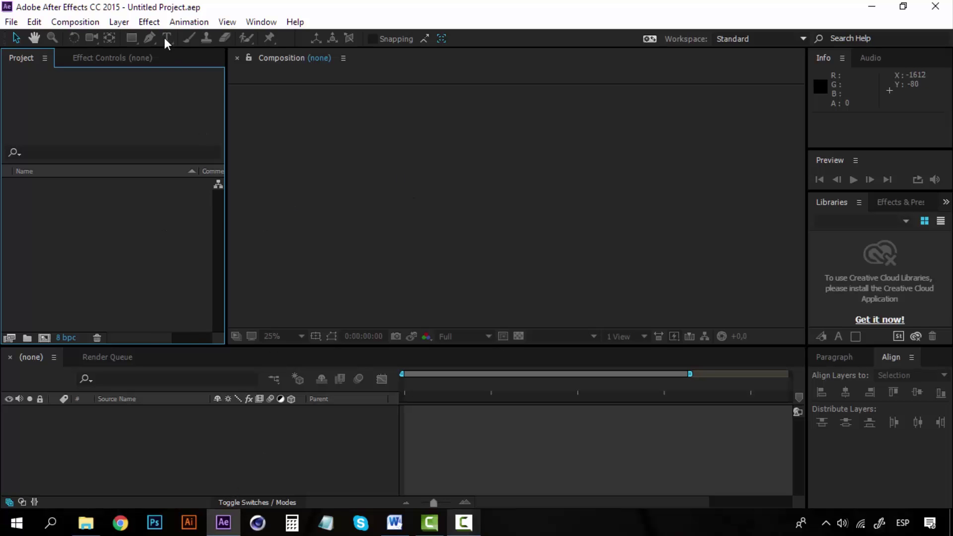
click(76, 21)
click(101, 39)
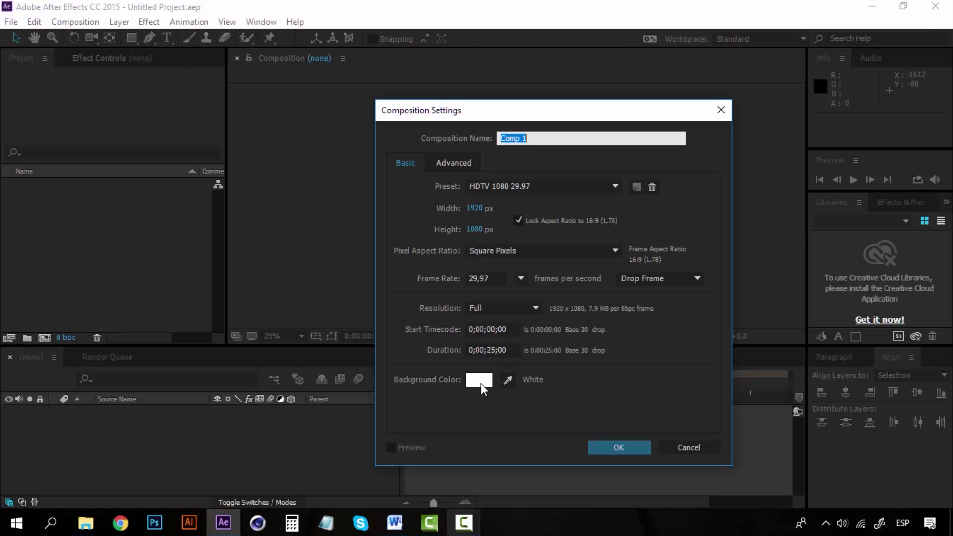
click(625, 445)
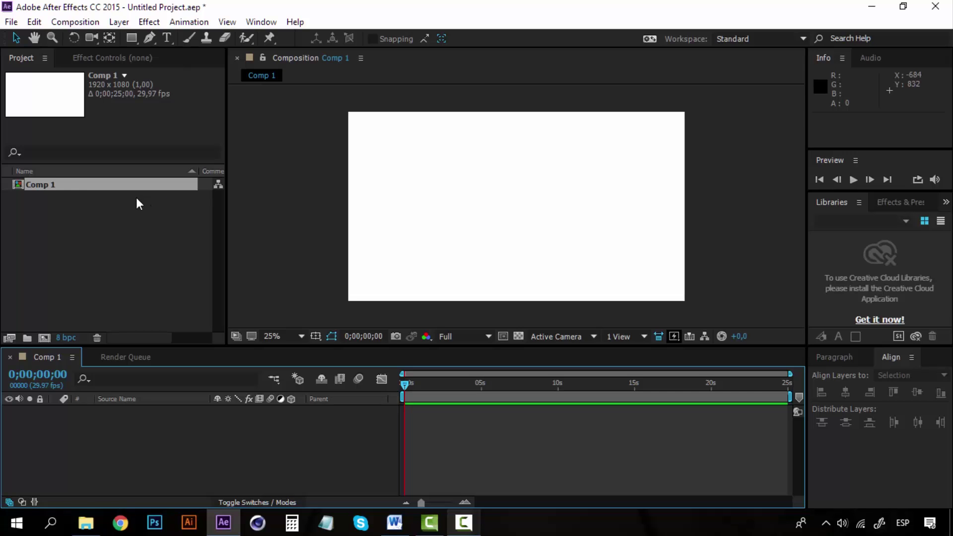
Drop the Practice 3 file - Section 3.ai vampire into Comp 1, resize it, then delete that layer.
click(105, 201)
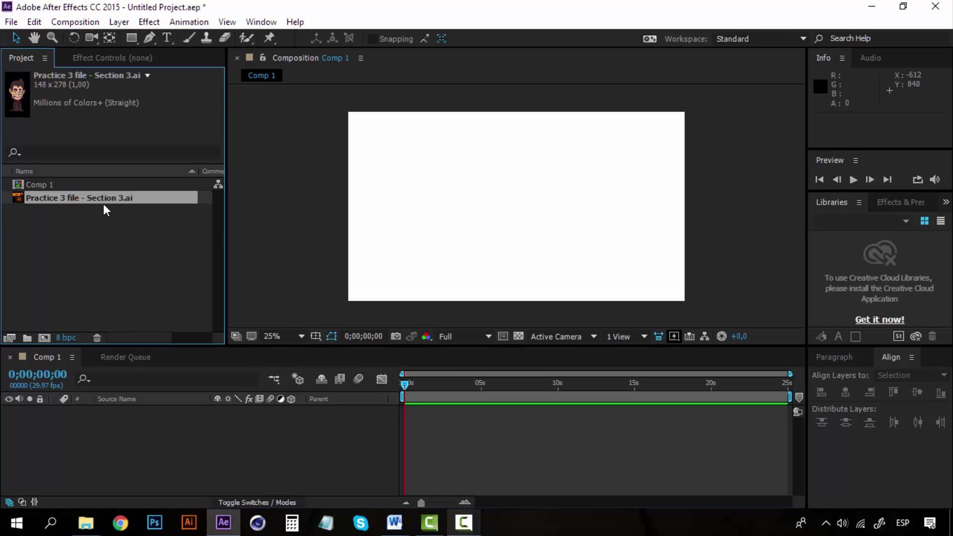
mouse_move(102, 197)
mouse_down()
mouse_move(499, 224)
mouse_move(620, 144)
mouse_move(594, 151)
mouse_up()
drag(498, 199, 514, 189)
click(728, 224)
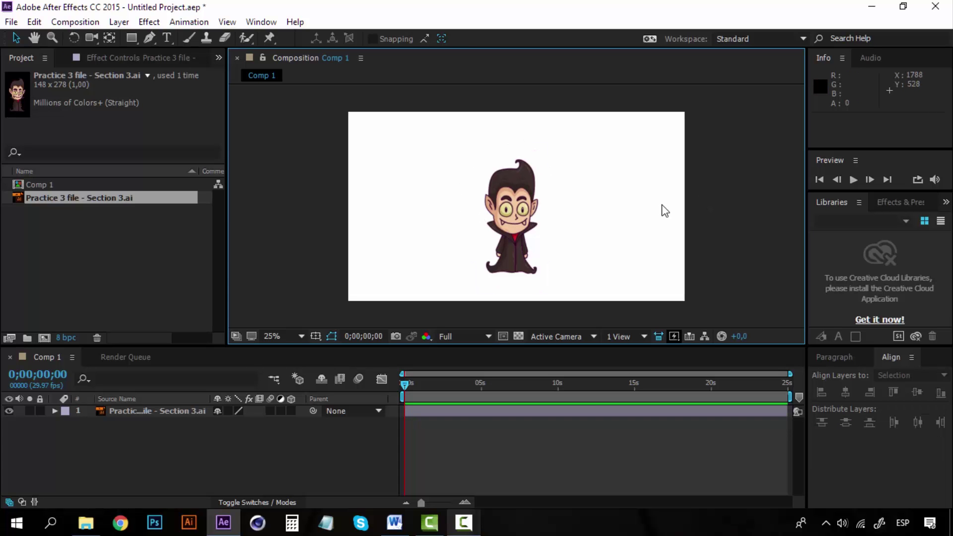
click(167, 415)
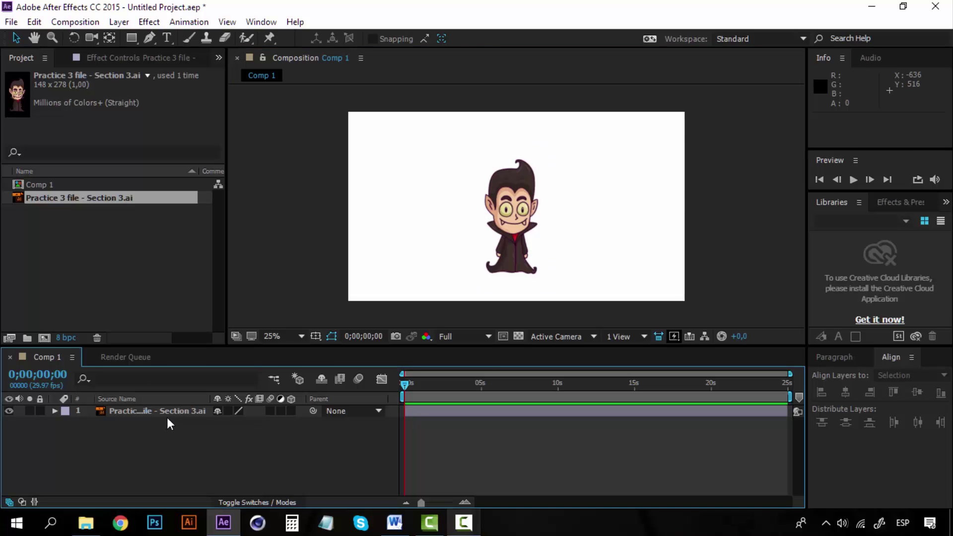
key(Delete)
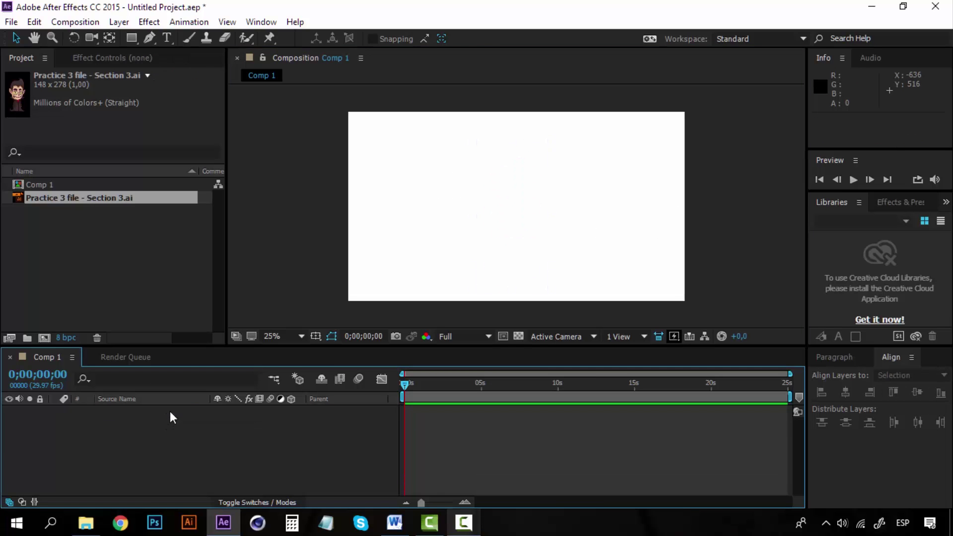
Create a full-frame solid layer filled with a light pink colour.
click(124, 22)
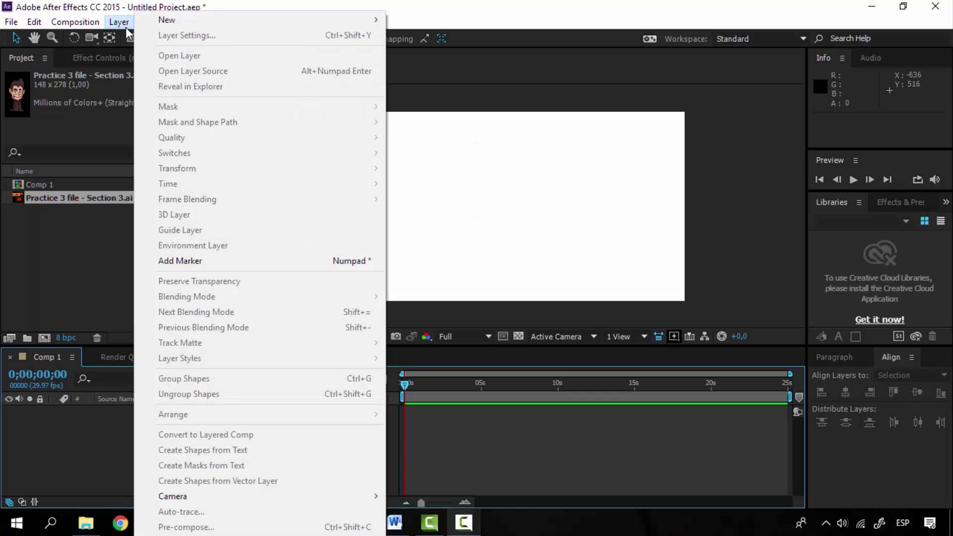
mouse_move(322, 28)
click(442, 36)
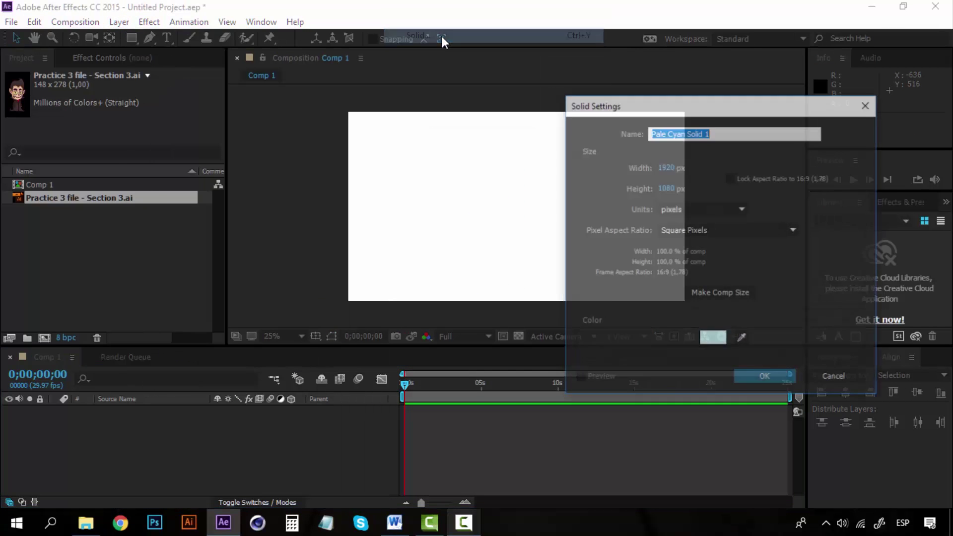
click(721, 337)
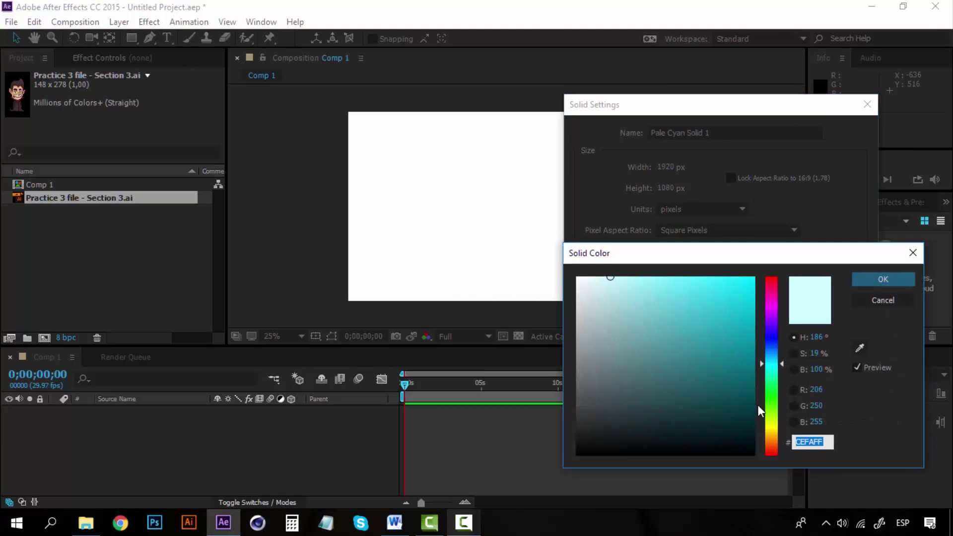
click(768, 430)
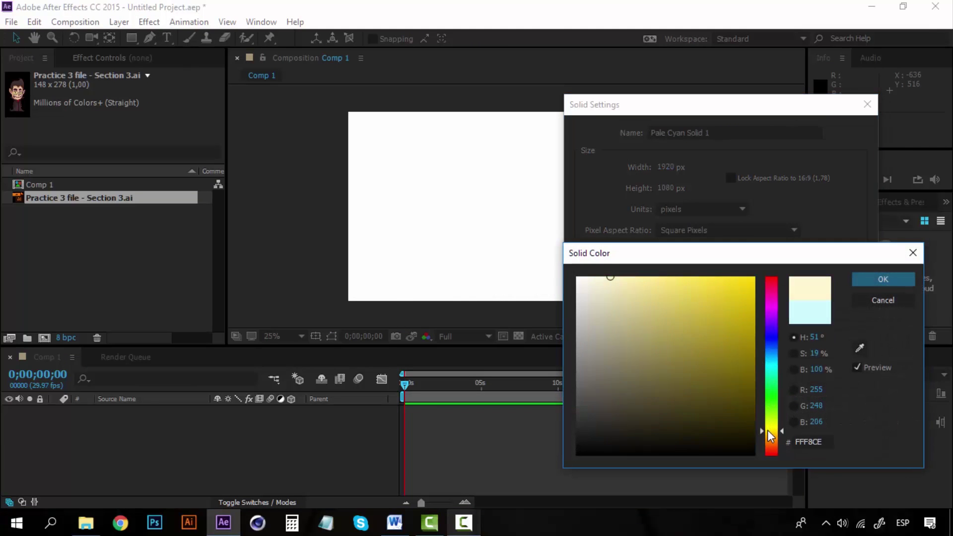
drag(685, 342, 642, 238)
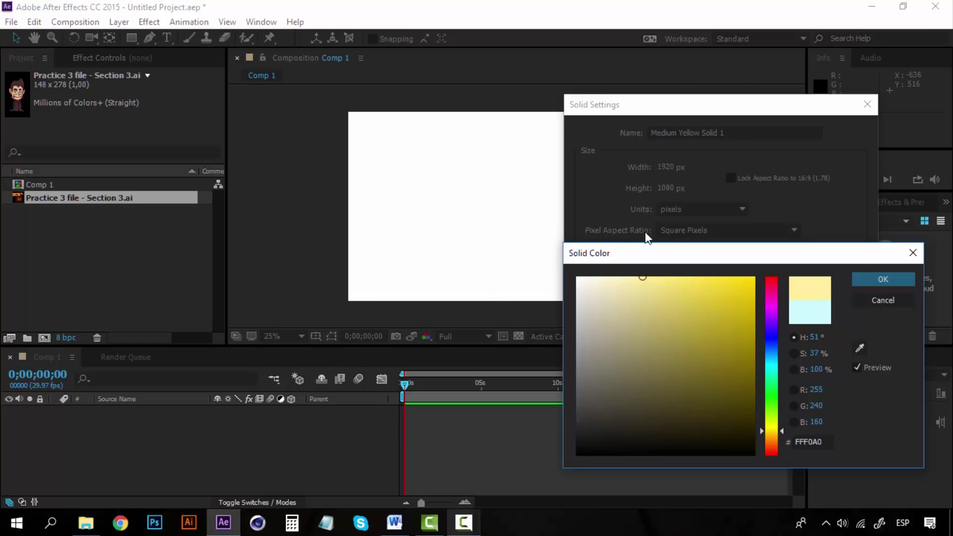
drag(773, 434, 776, 294)
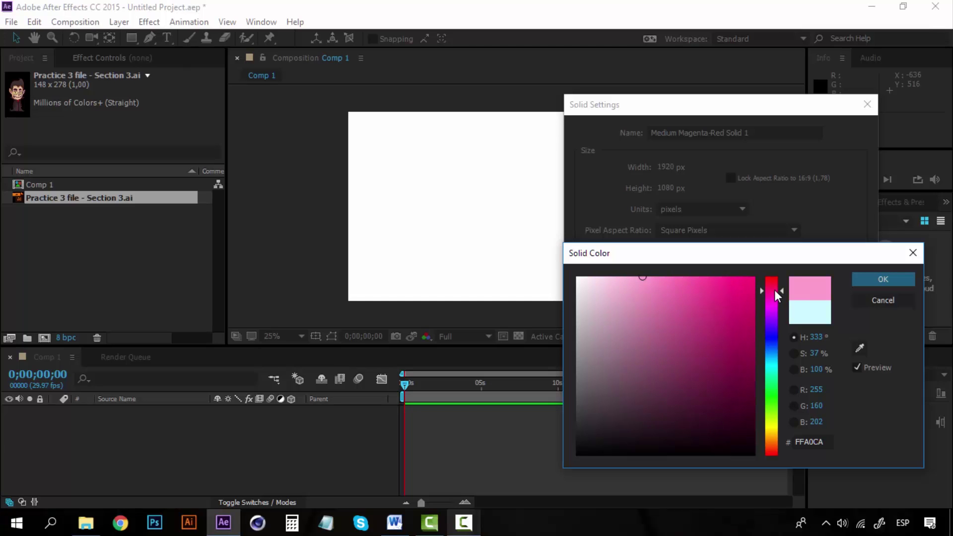
mouse_move(650, 278)
mouse_down()
mouse_move(646, 244)
mouse_move(635, 244)
mouse_up()
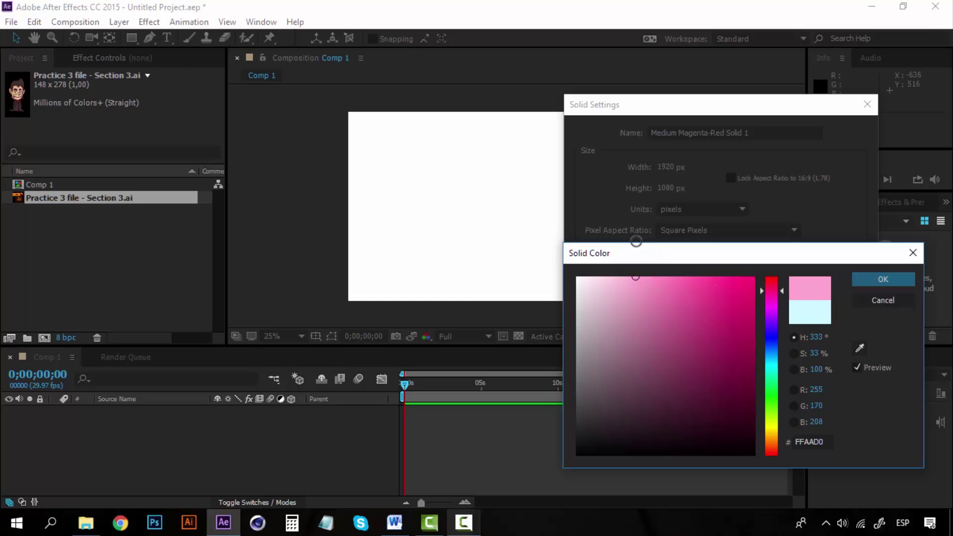
click(880, 279)
click(755, 380)
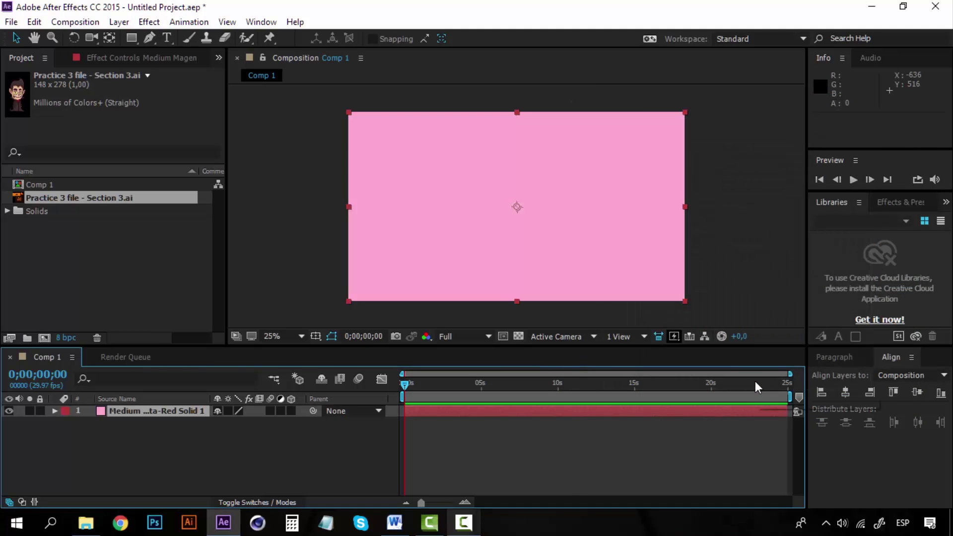
Rename the pink solid layer to 'Background'.
click(239, 442)
click(193, 413)
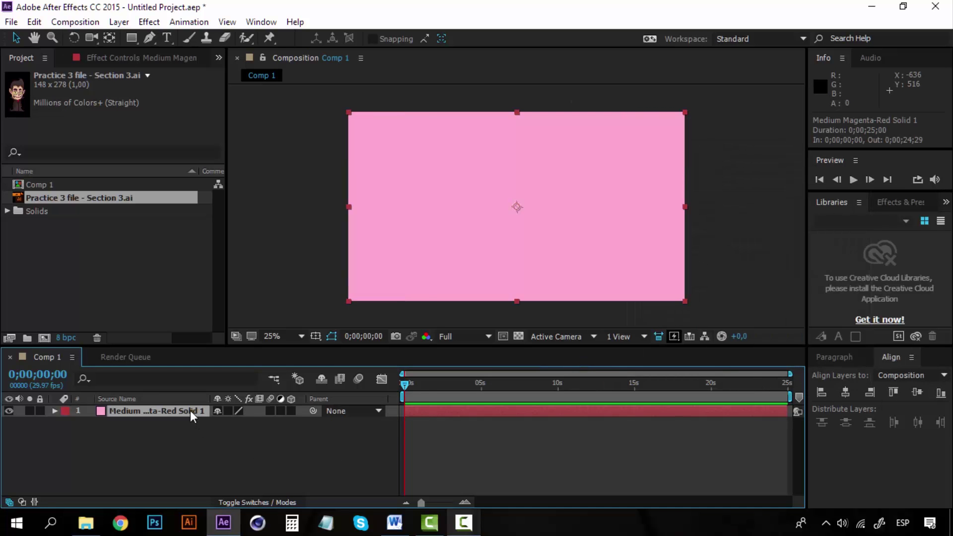
right_click(181, 410)
mouse_move(214, 424)
click(380, 94)
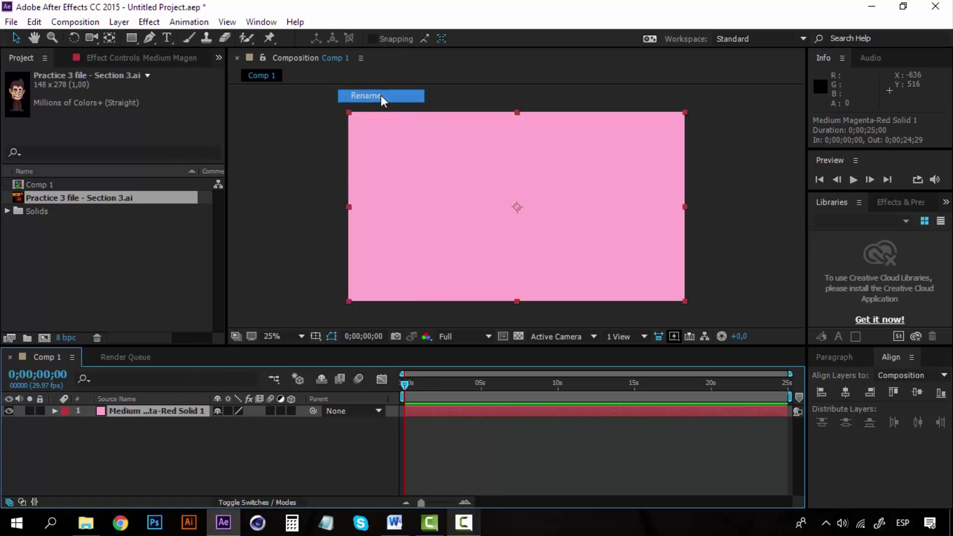
text(Back)
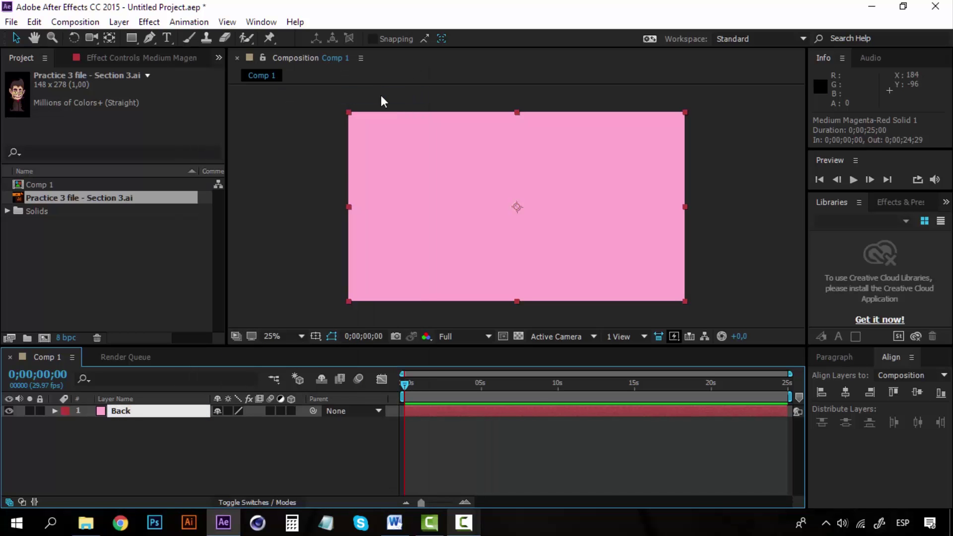
text(ground)
click(166, 446)
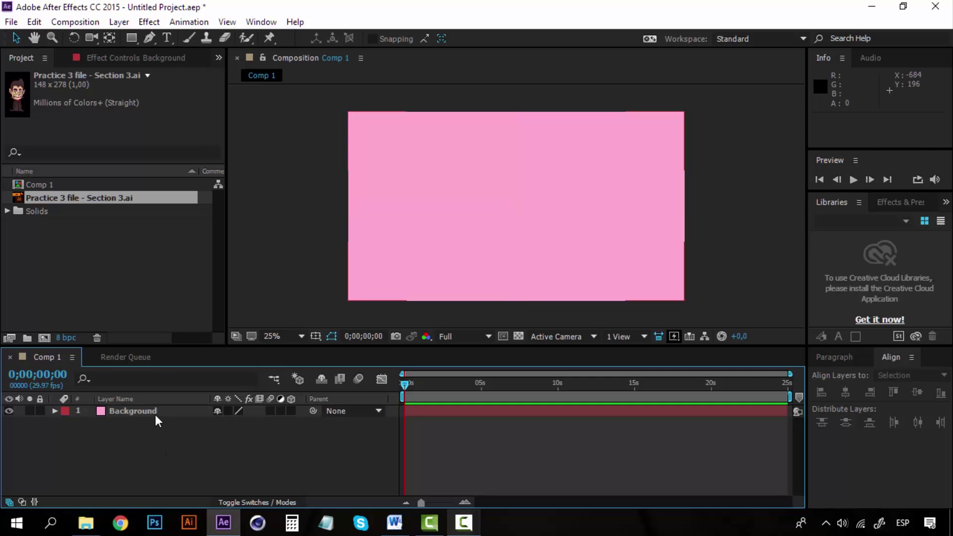
click(150, 274)
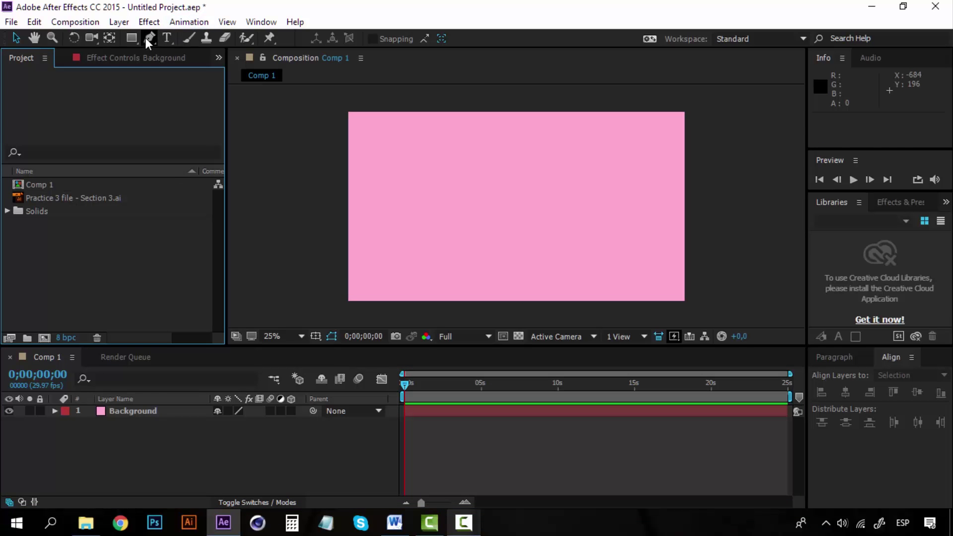
Add a new empty shape layer to Comp 1.
click(130, 24)
click(106, 447)
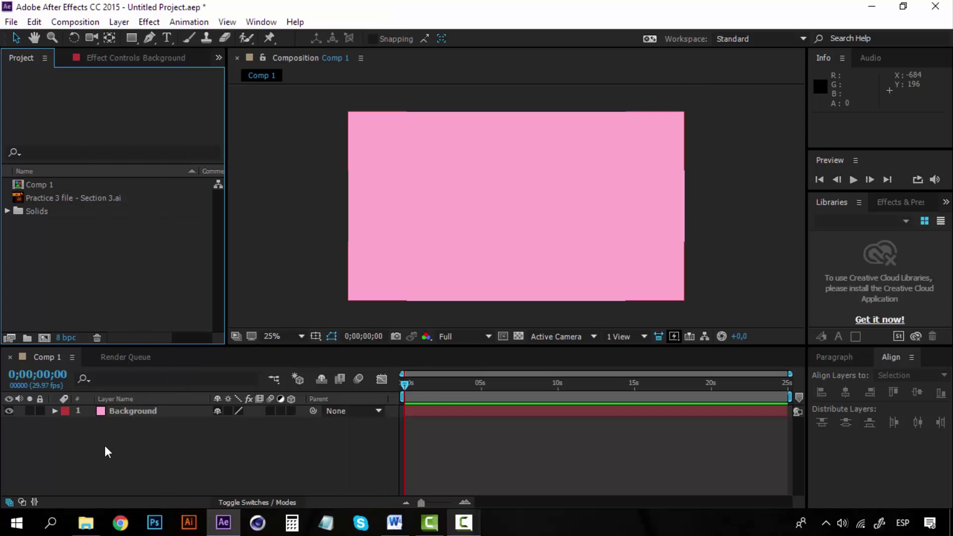
click(106, 447)
click(114, 24)
mouse_move(268, 19)
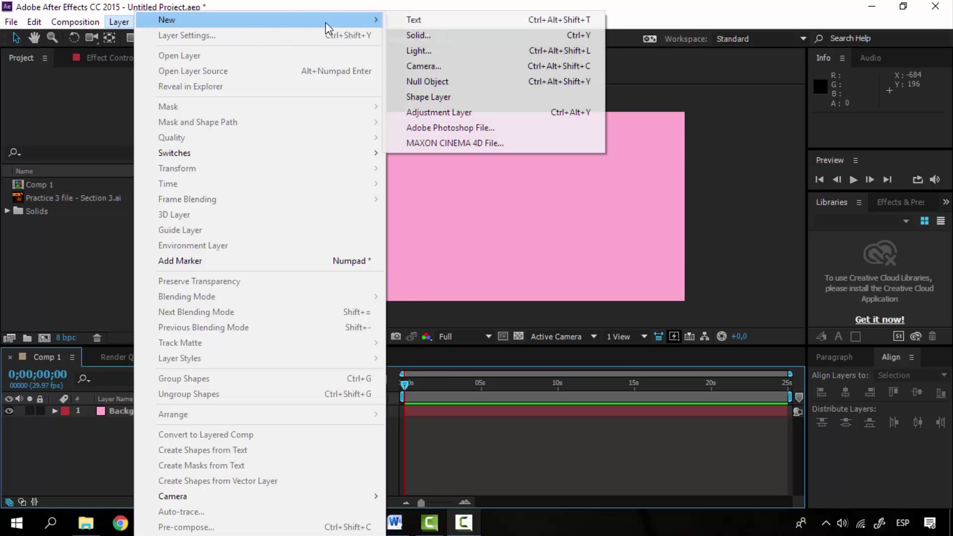
click(459, 96)
Draw a tall, thin vertical rectangle near the comp centre and adjust its height.
key(q)
scroll(582, 225, up, 2)
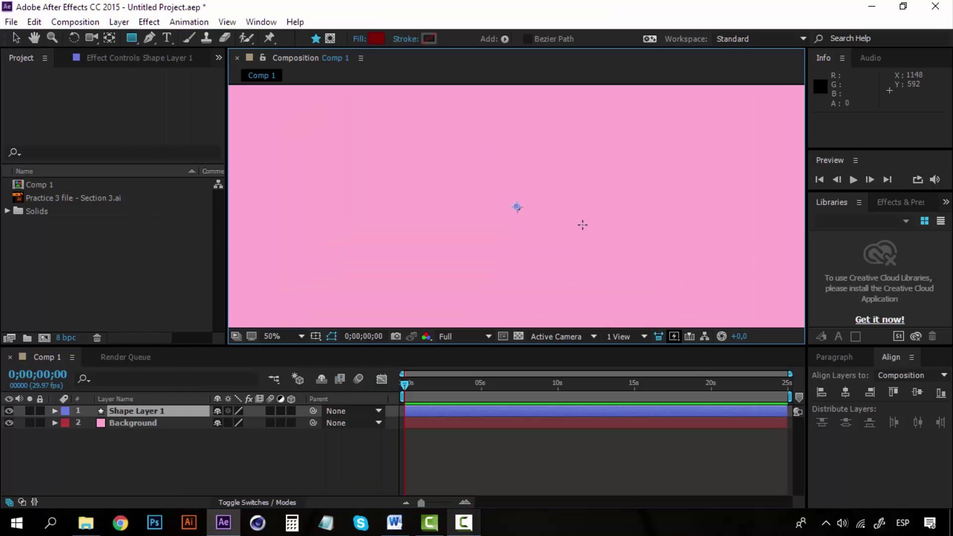
scroll(583, 225, down, 2)
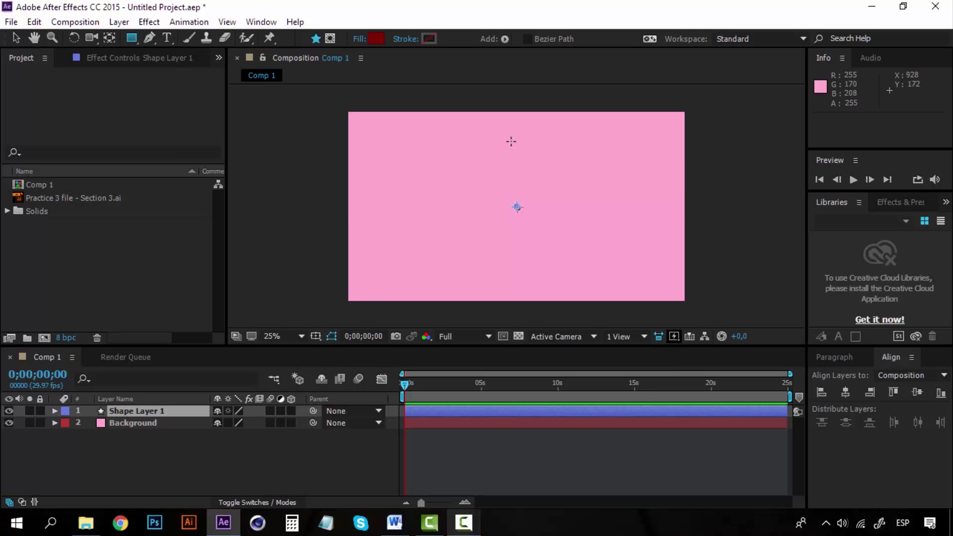
drag(511, 138, 512, 270)
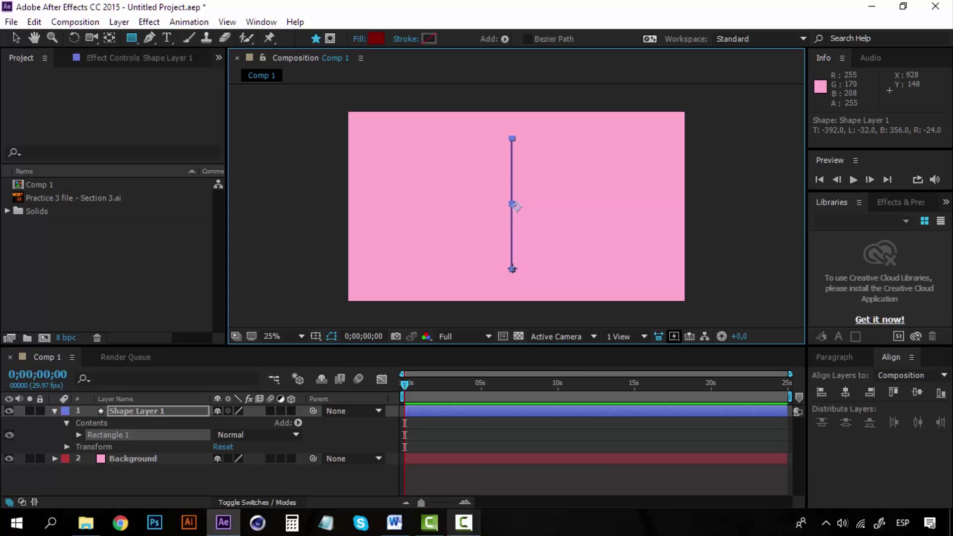
drag(512, 268, 512, 231)
drag(512, 231, 513, 241)
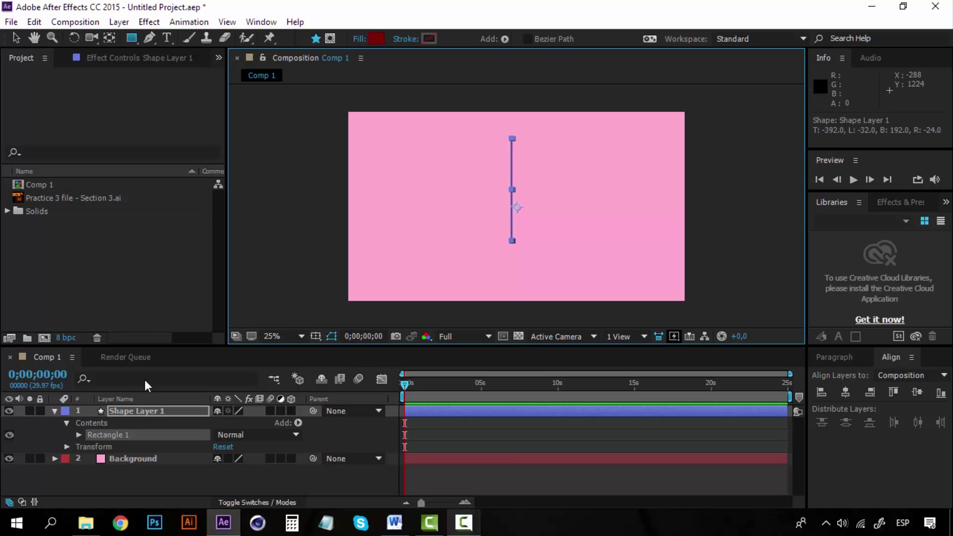
Change the rectangle's fill colour to black.
click(376, 38)
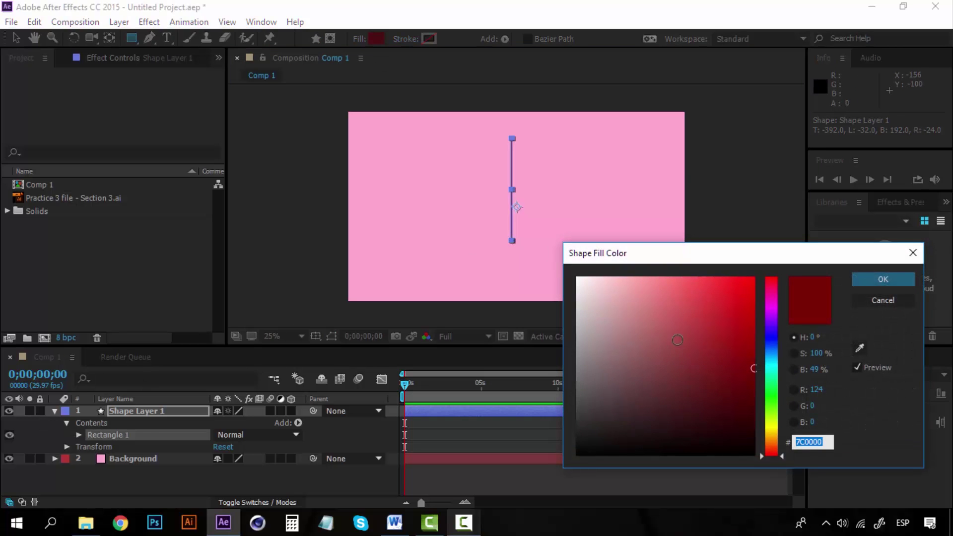
drag(677, 287, 533, 456)
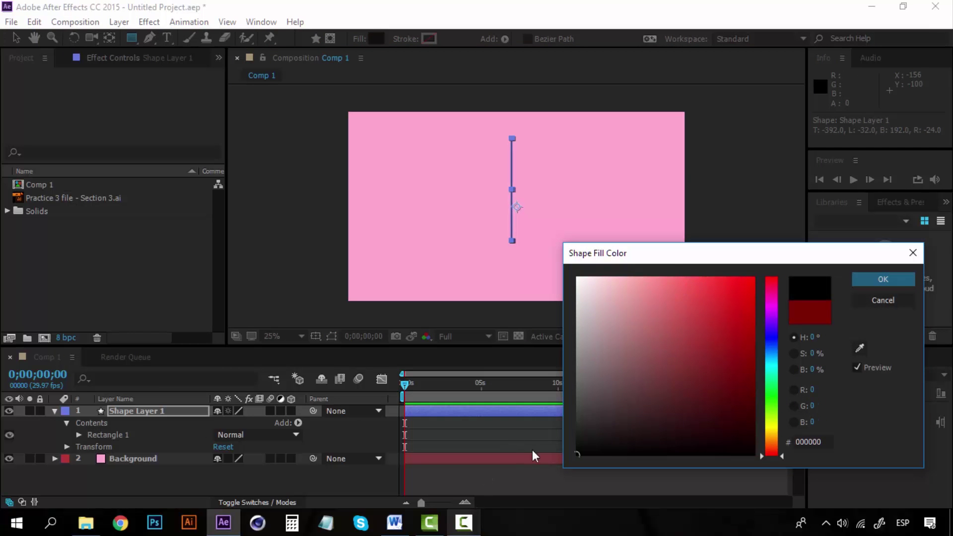
click(877, 279)
Centre the black line horizontally and vertically in the composition with the Align panel.
click(16, 38)
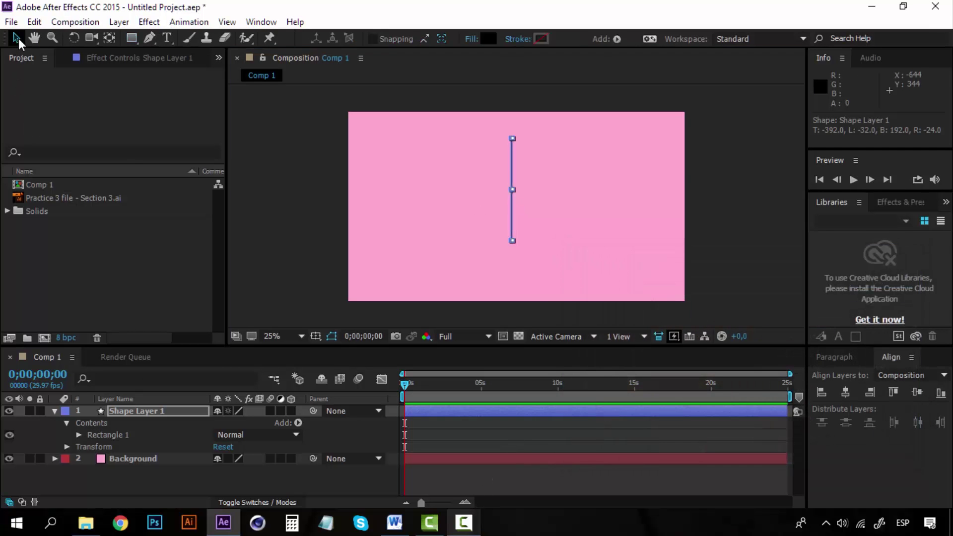
click(280, 206)
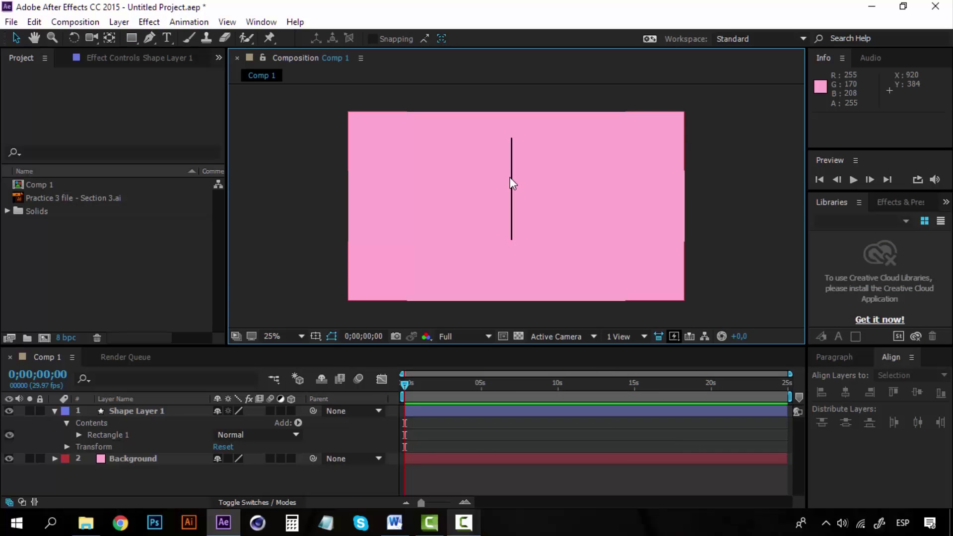
drag(512, 180, 512, 189)
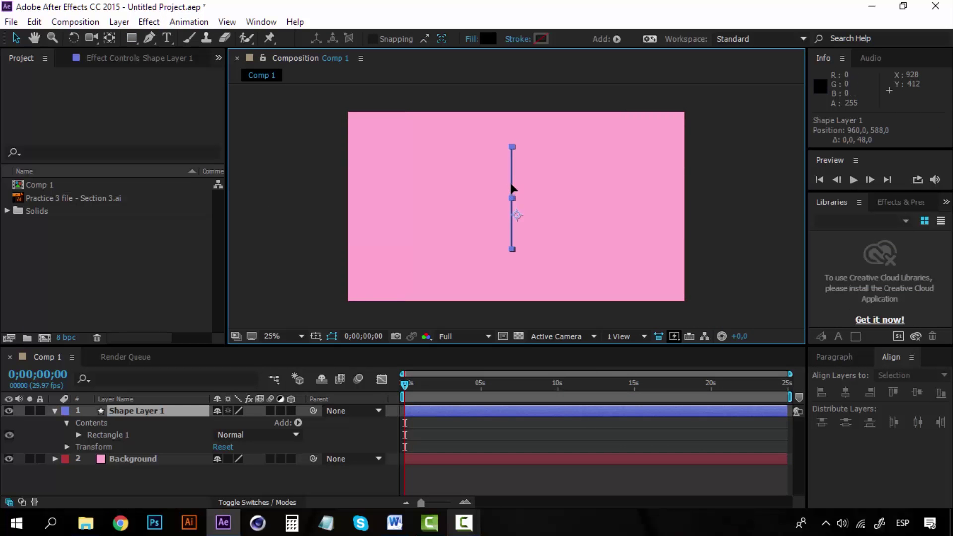
click(845, 392)
click(913, 390)
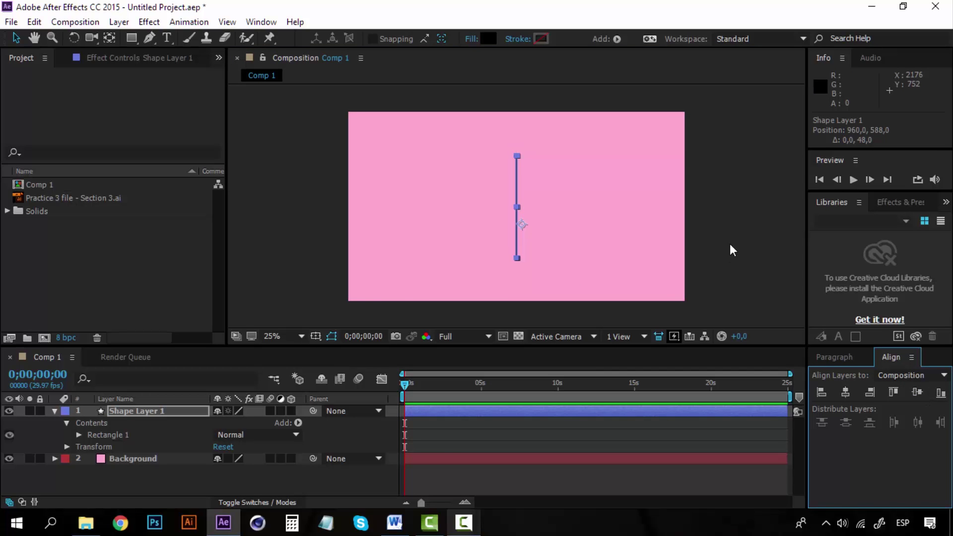
click(730, 243)
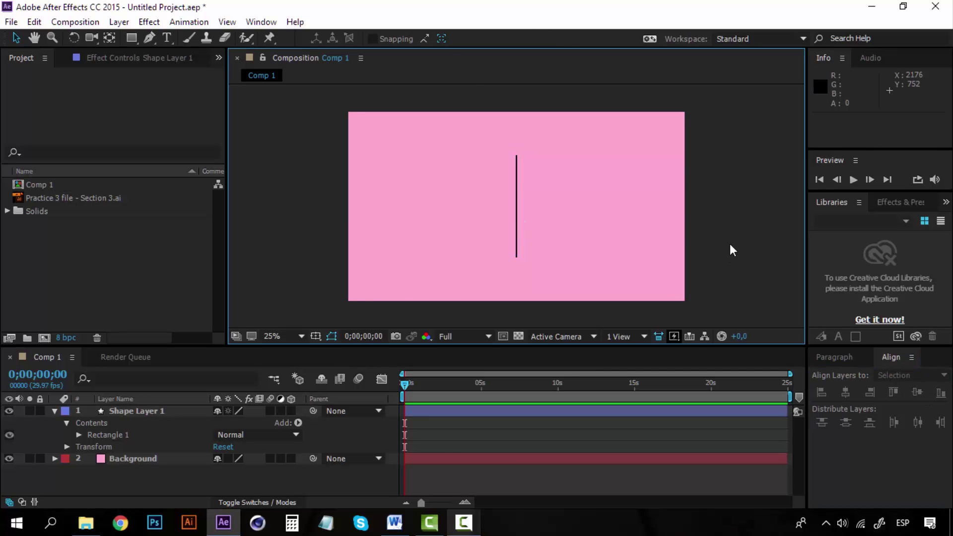
click(517, 184)
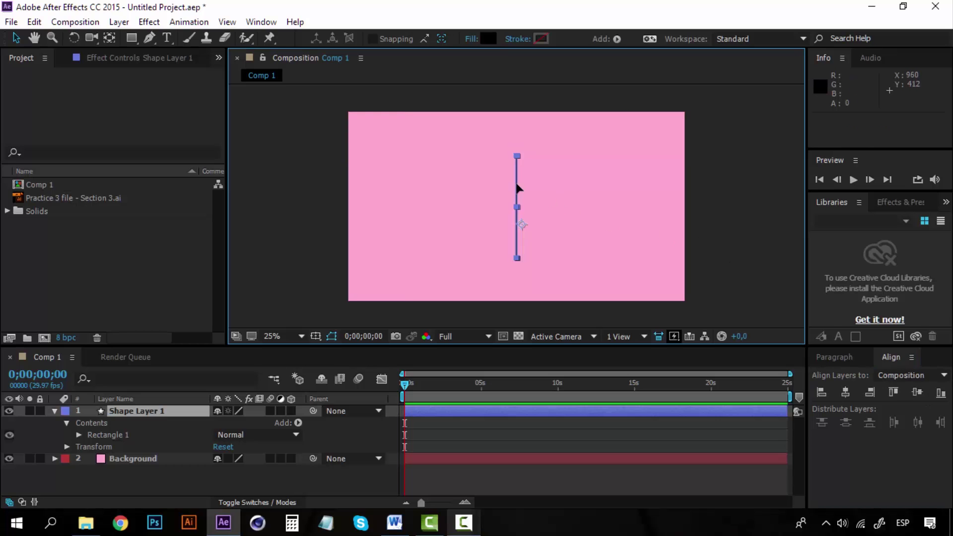
click(759, 258)
click(55, 410)
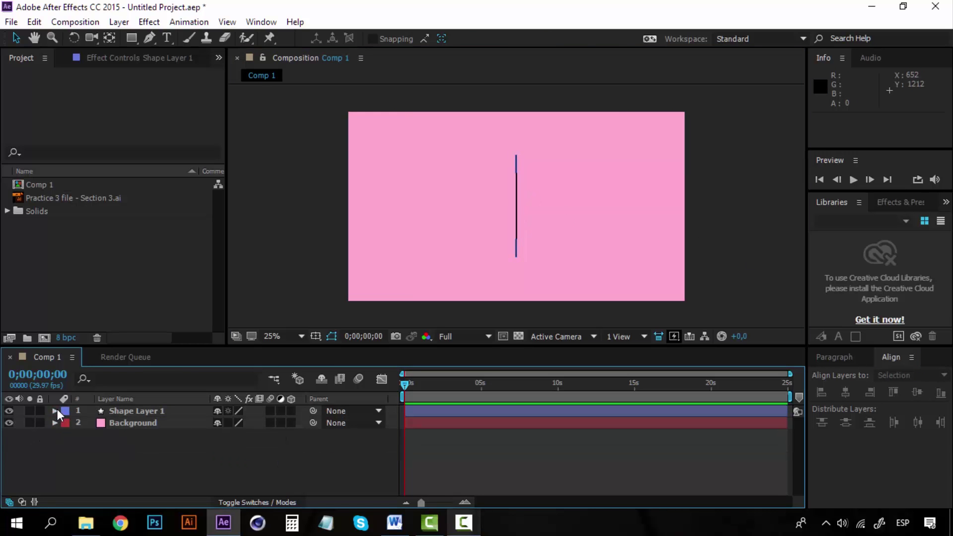
click(126, 411)
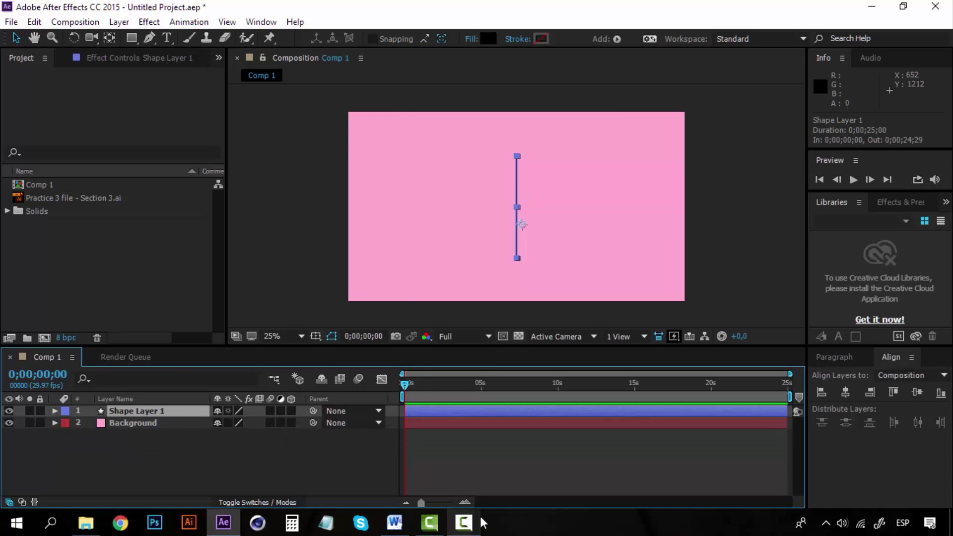
Keyframe the line's Position: above the frame (988,-244) at 0 s and centred (988,640) at 1 s.
click(465, 502)
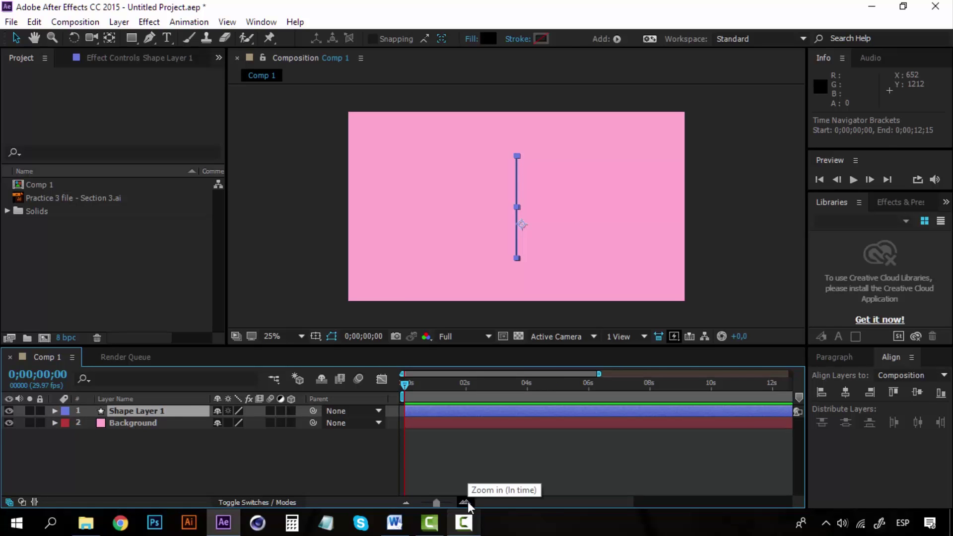
click(465, 502)
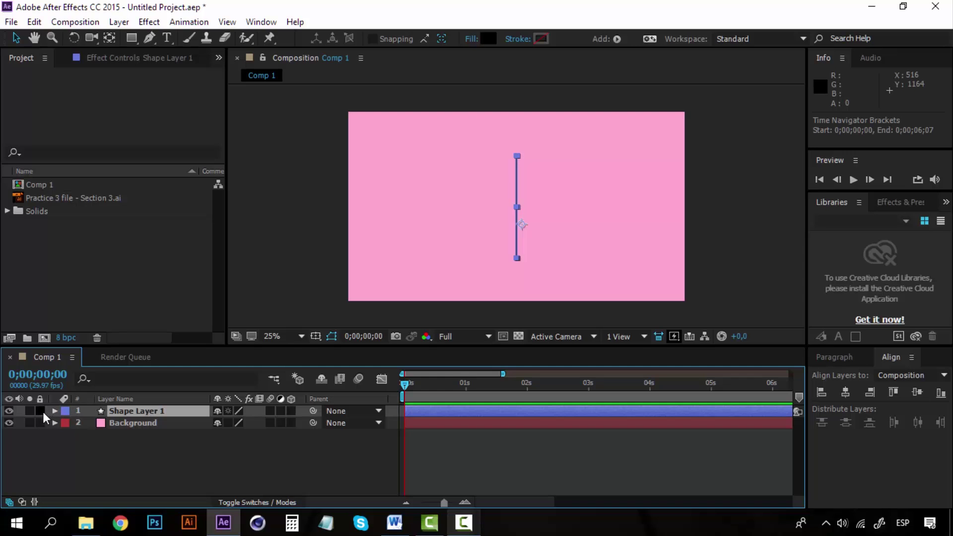
key(p)
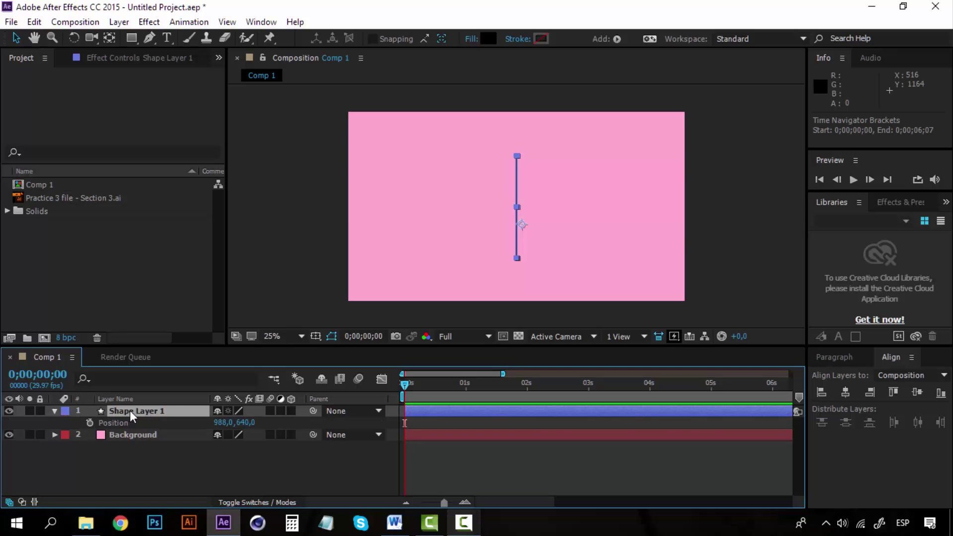
click(90, 423)
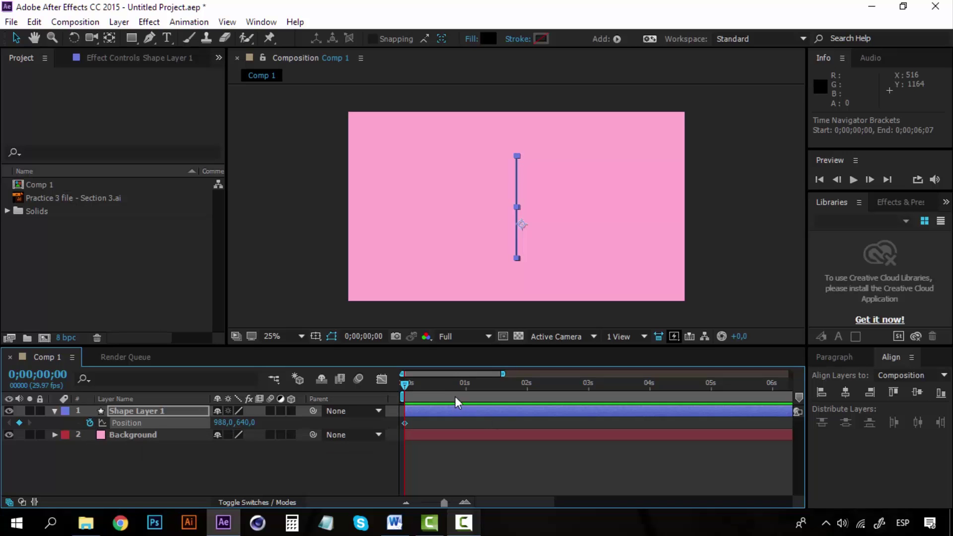
click(465, 385)
click(19, 423)
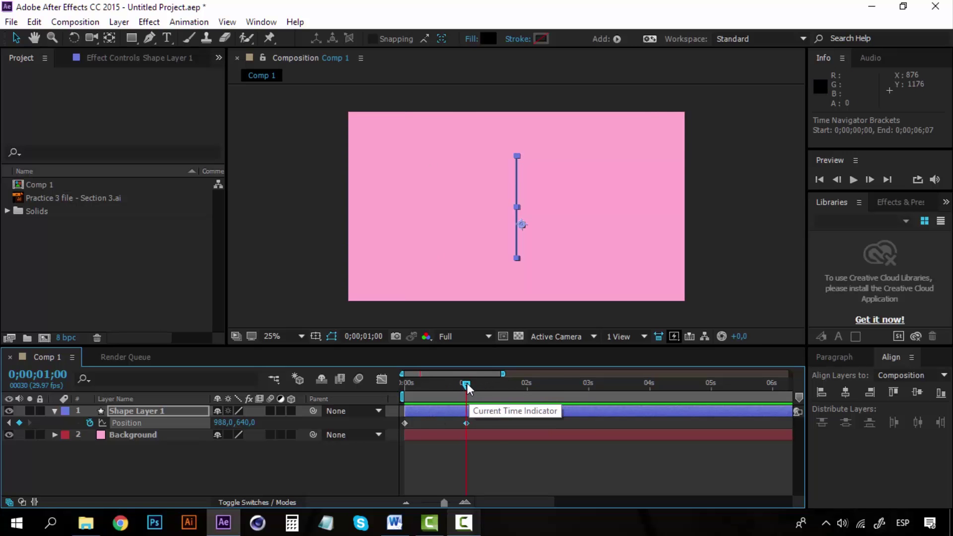
drag(466, 384, 388, 381)
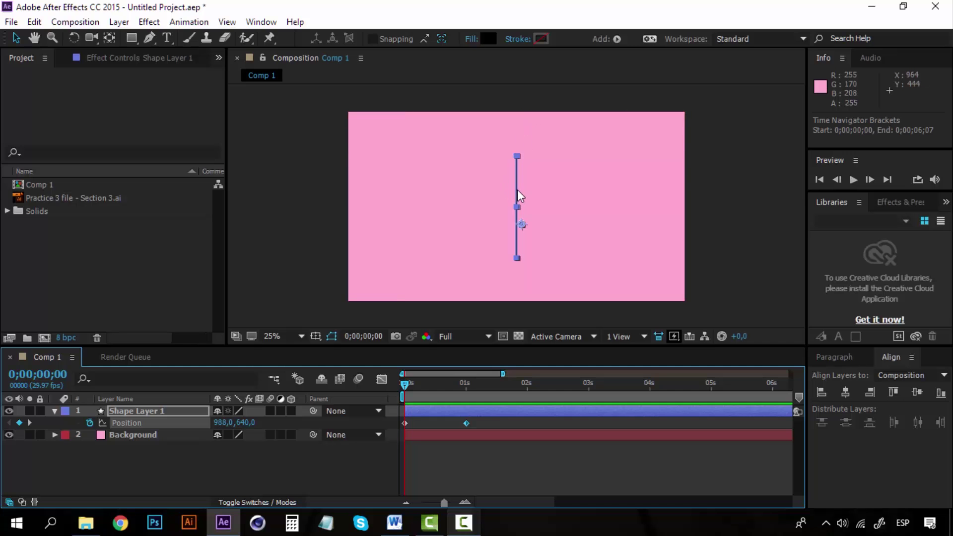
drag(517, 190, 521, 39)
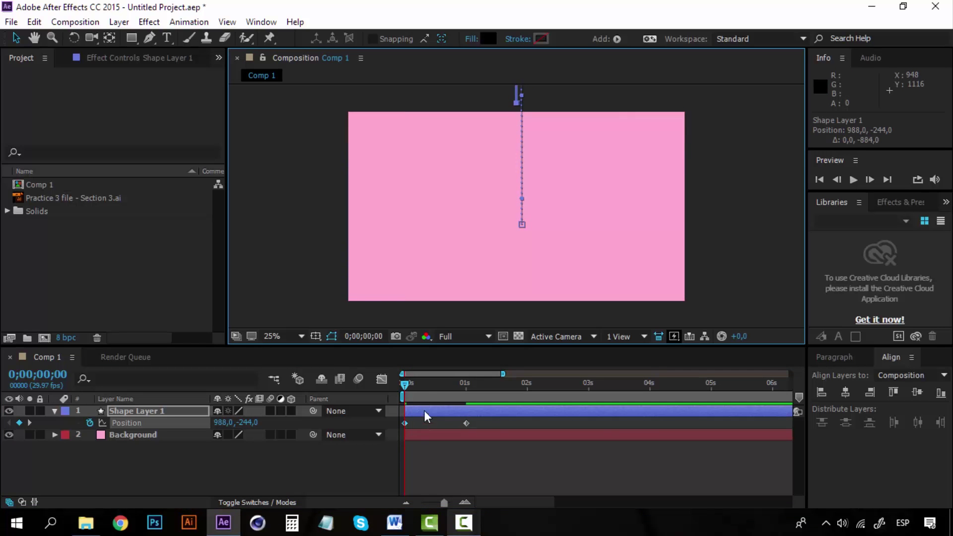
Preview the line dropping in twice, then park the time just after 1 second.
key(space)
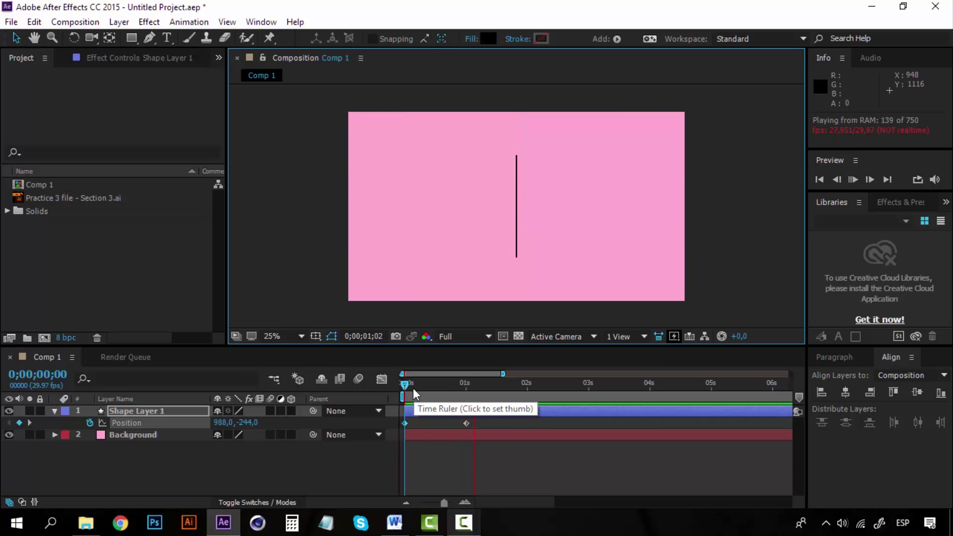
key(space)
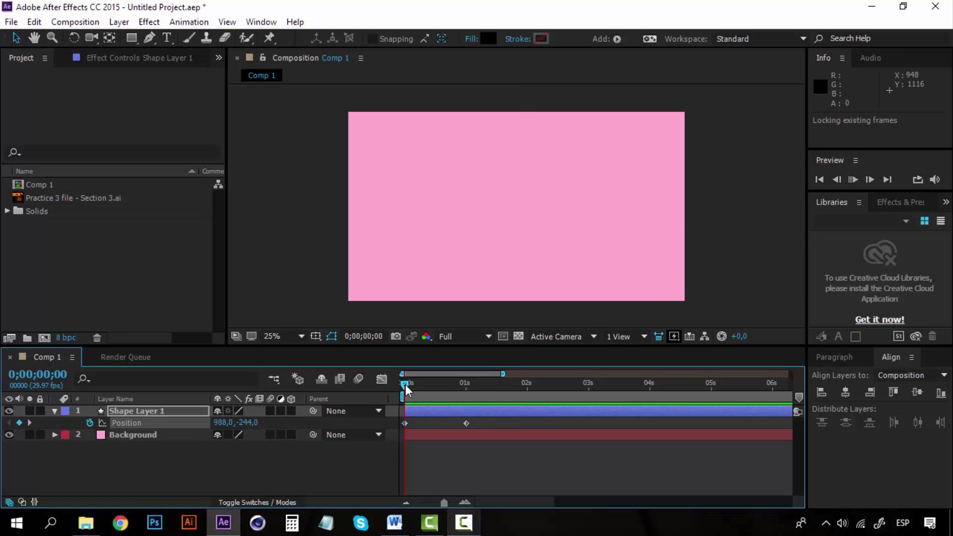
key(space)
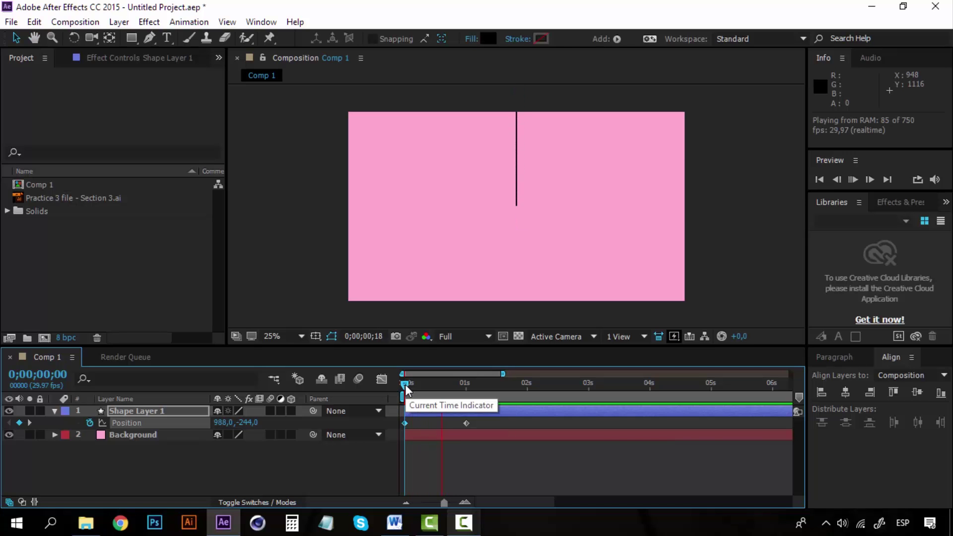
key(space)
key(space)
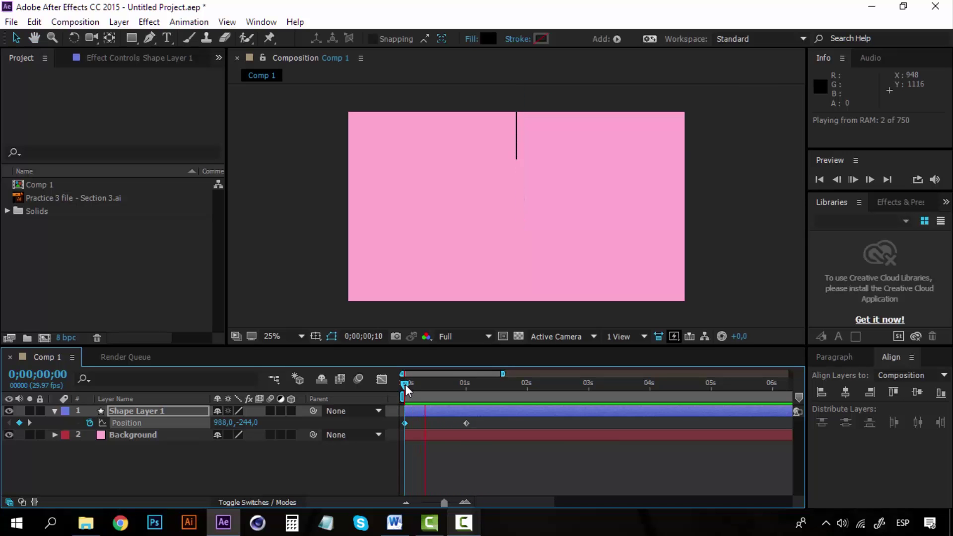
drag(405, 384, 469, 384)
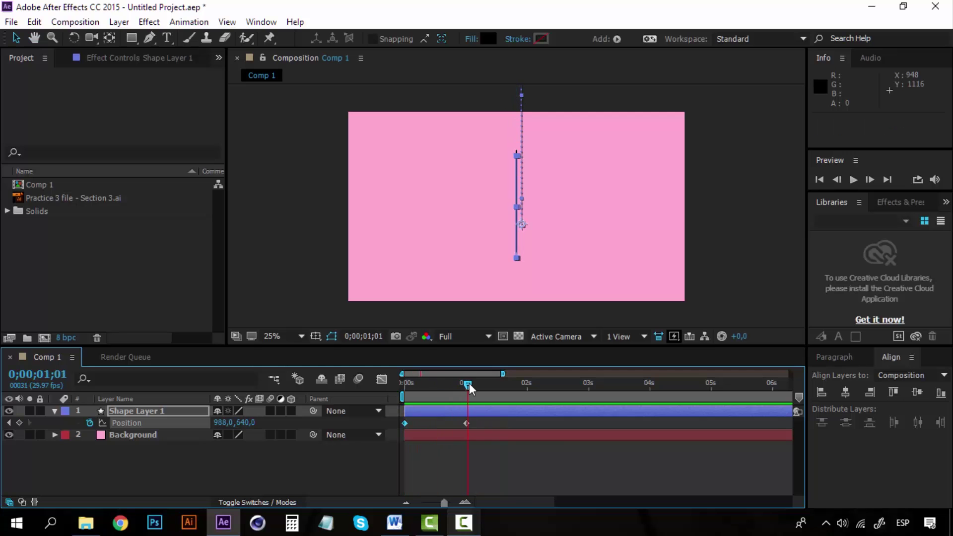
click(500, 462)
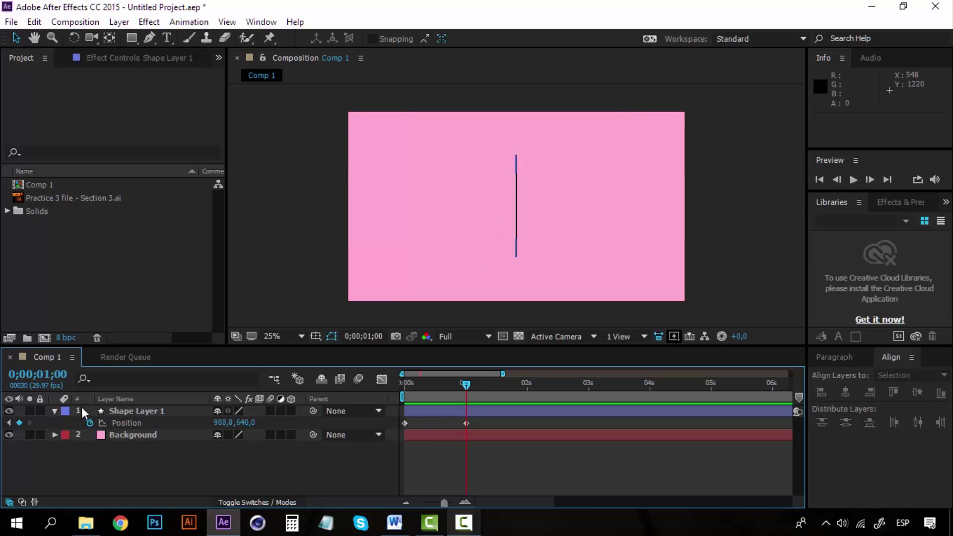
Add the Practice 3 vampire to Comp 1, enlarged over double size, just right of the line.
click(55, 411)
click(60, 196)
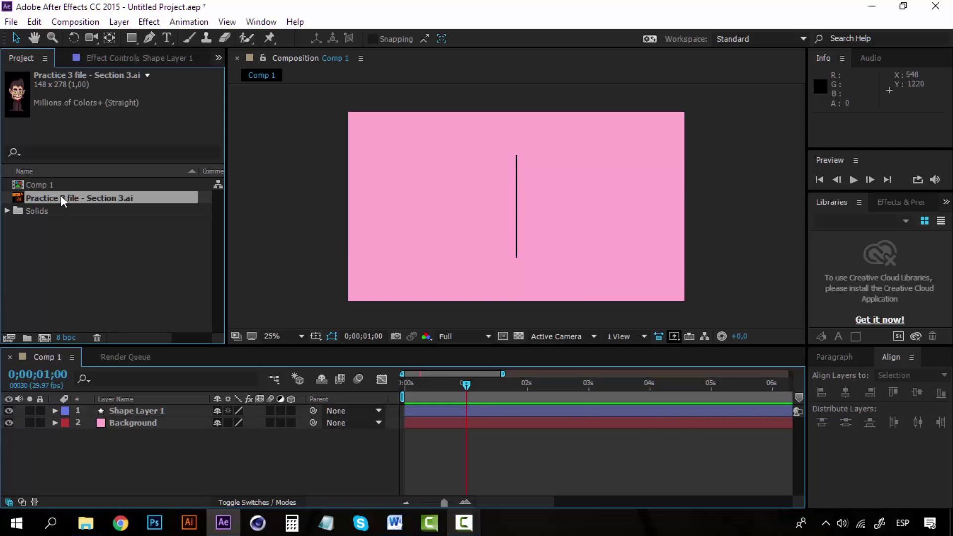
drag(64, 196, 549, 194)
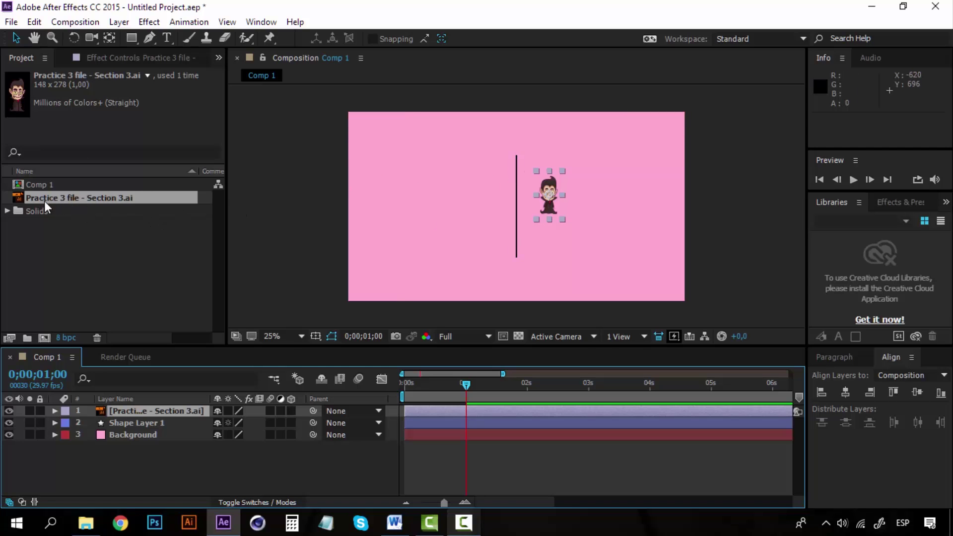
mouse_move(562, 171)
mouse_down()
mouse_move(621, 143)
mouse_move(606, 143)
mouse_up()
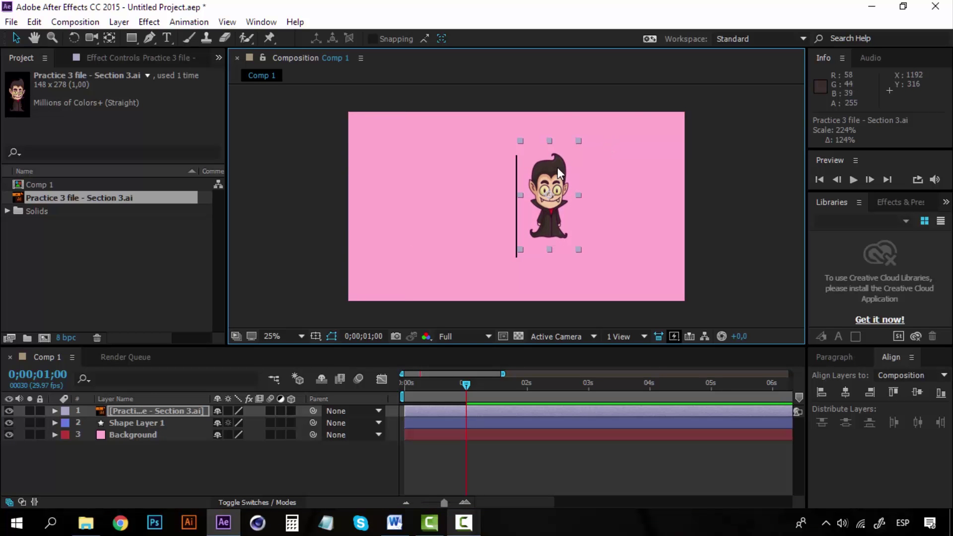
drag(558, 167, 559, 176)
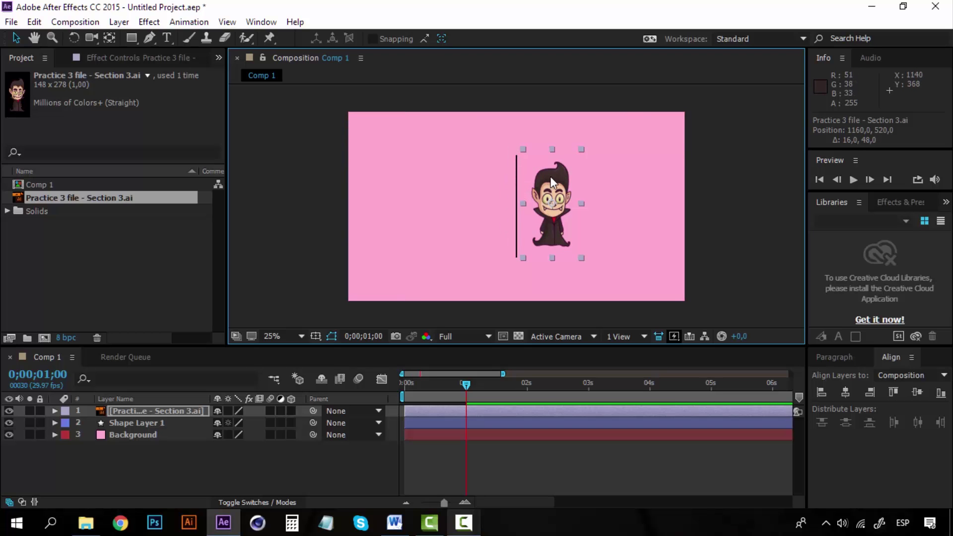
mouse_move(566, 176)
mouse_down()
mouse_move(491, 178)
mouse_move(592, 177)
mouse_move(572, 178)
mouse_move(582, 176)
mouse_up()
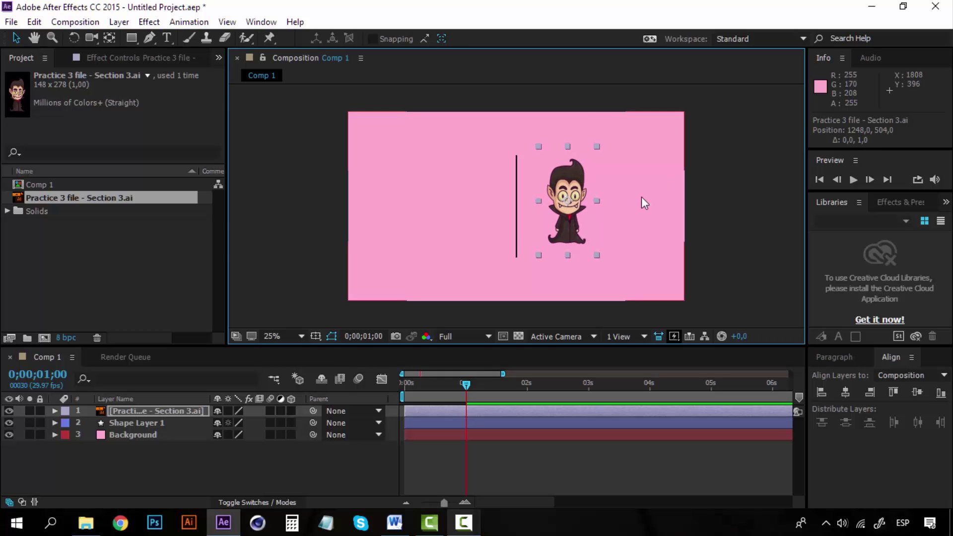
click(186, 411)
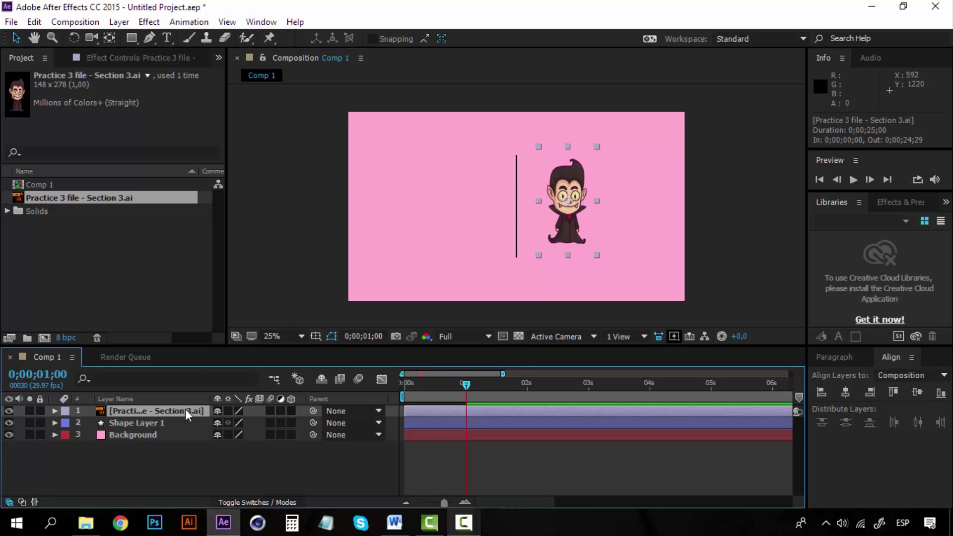
Show the Position properties of the vampire and line layers and scrub the line's motion.
key(p)
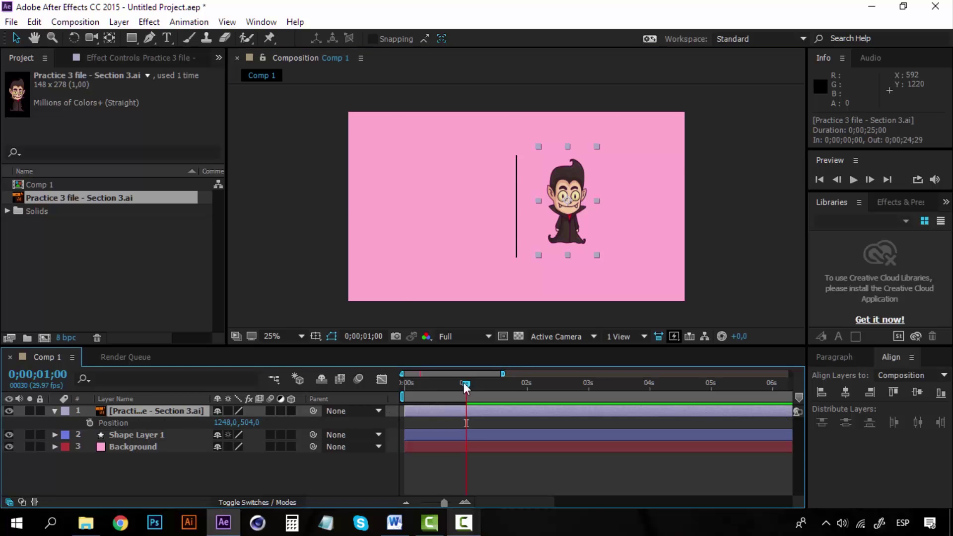
click(169, 436)
key(p)
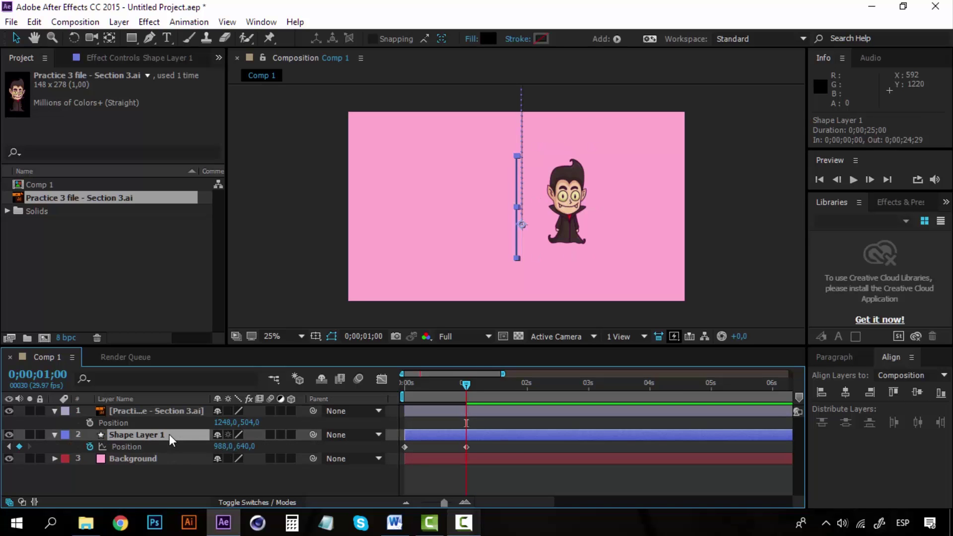
click(166, 412)
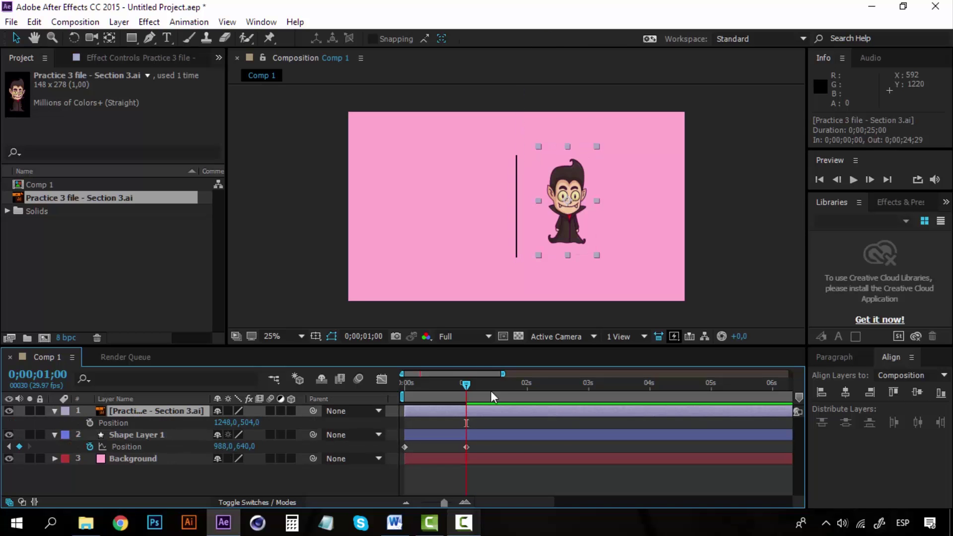
mouse_move(464, 386)
mouse_down()
mouse_move(472, 392)
mouse_move(464, 391)
mouse_up()
Keyframe the vampire sliding from behind the line (620,504) at 1 s to 1248,504 at 1;15.
click(119, 422)
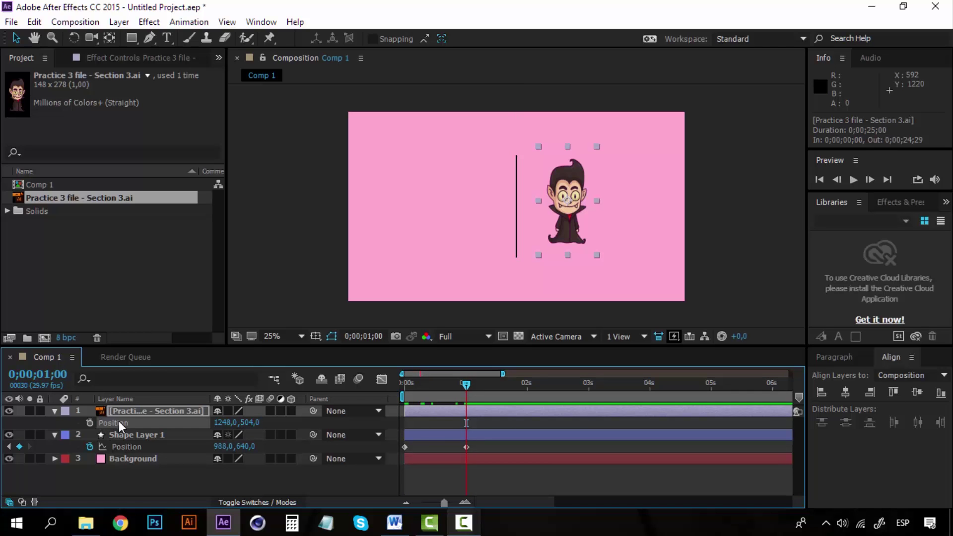
click(90, 422)
click(495, 387)
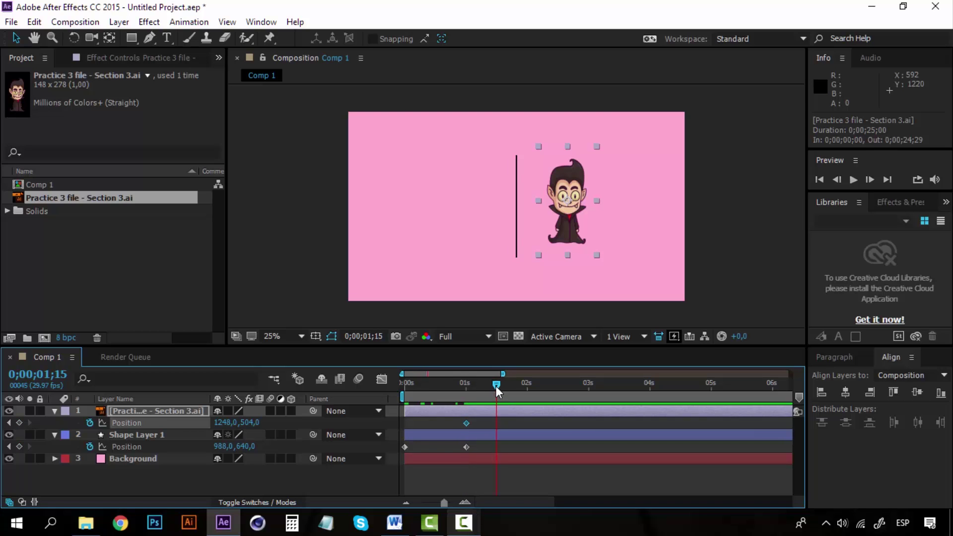
click(17, 422)
drag(498, 383, 469, 384)
click(166, 412)
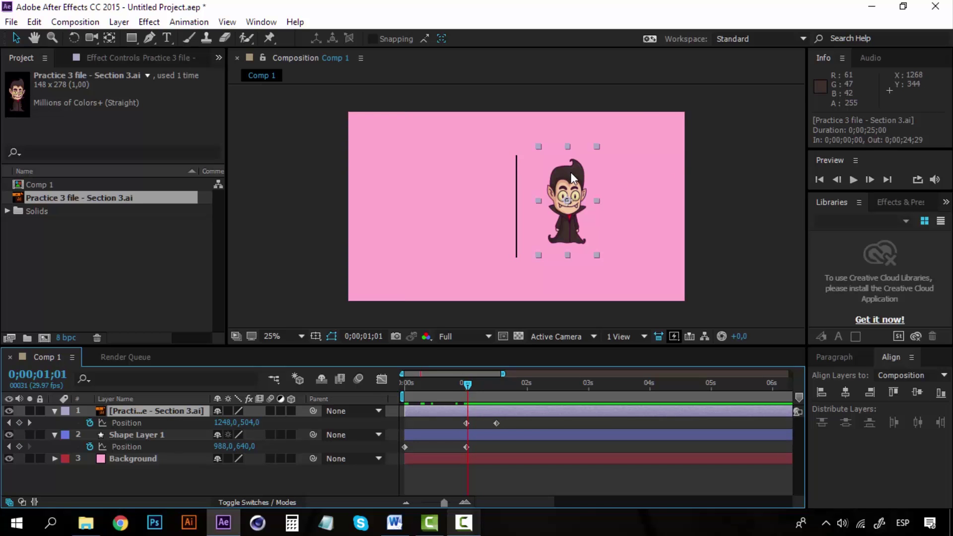
drag(566, 183, 463, 185)
key(Page_Up)
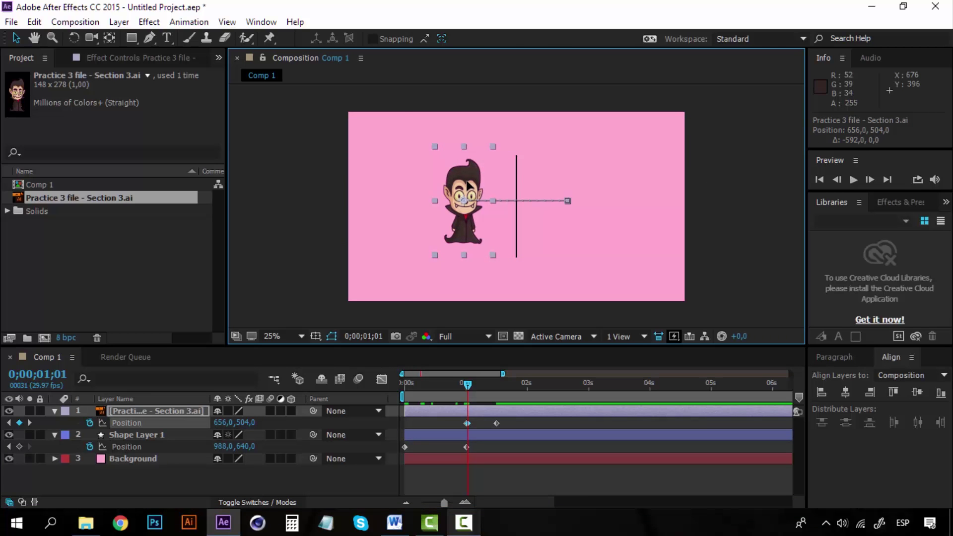
key(space)
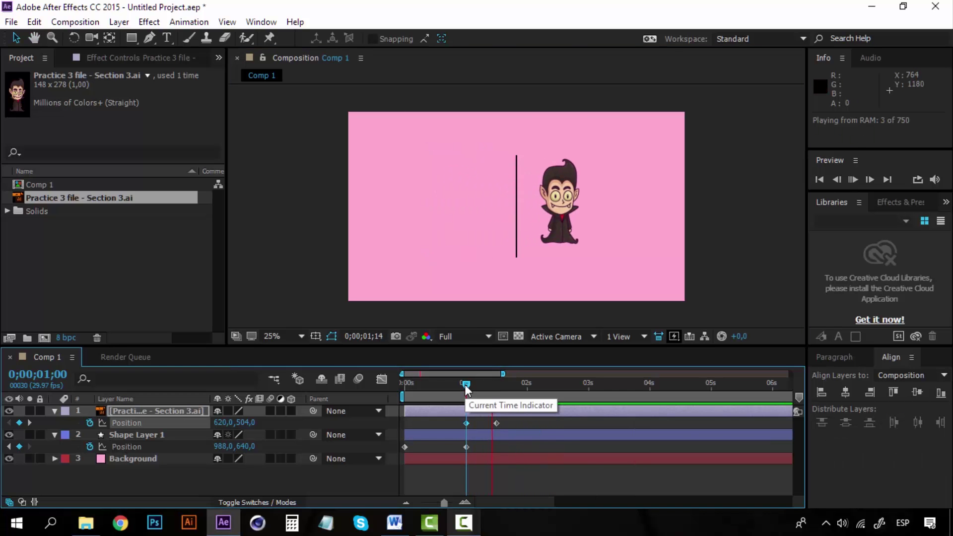
Apply Easy Ease to the vampire's 1;15 Position keyframe and preview the slide.
key(space)
key(space)
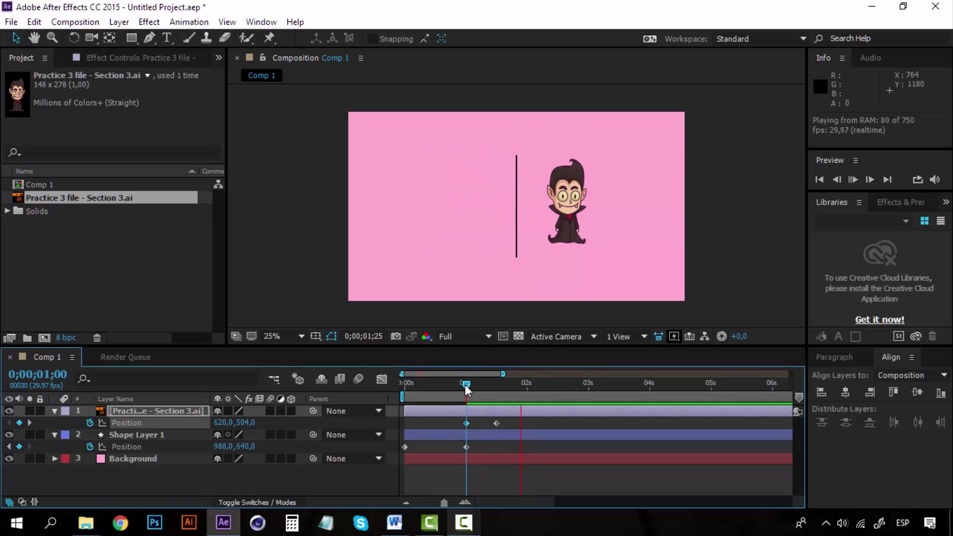
key(space)
key(space)
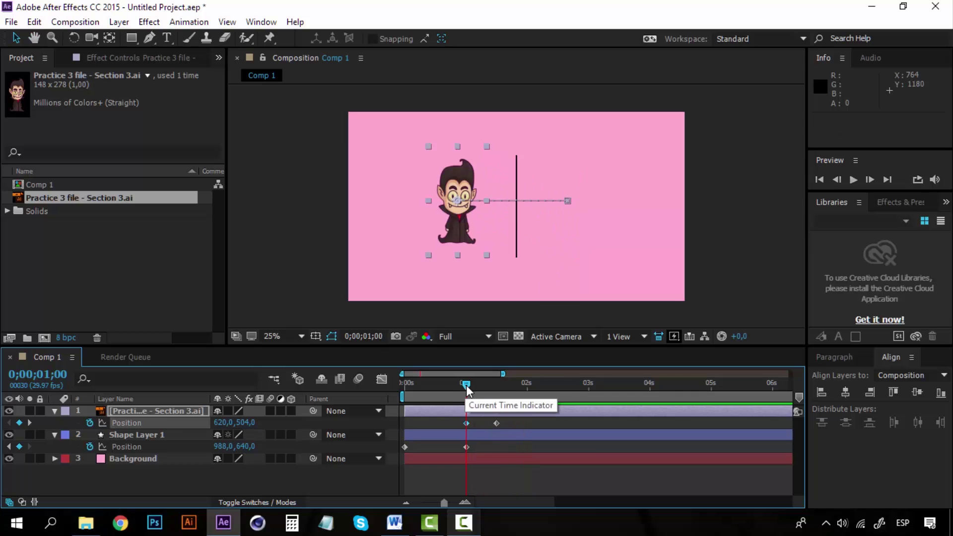
click(497, 424)
right_click(496, 423)
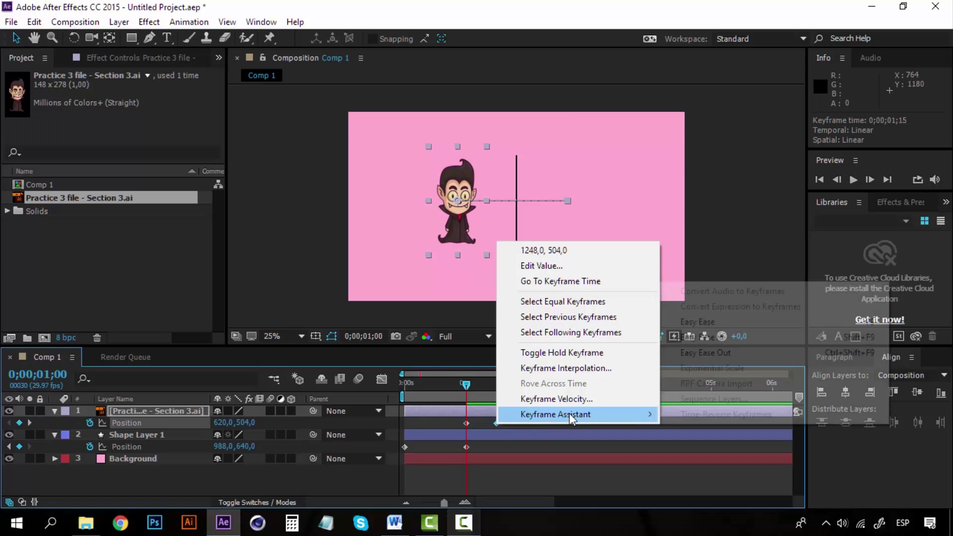
mouse_move(570, 413)
click(741, 323)
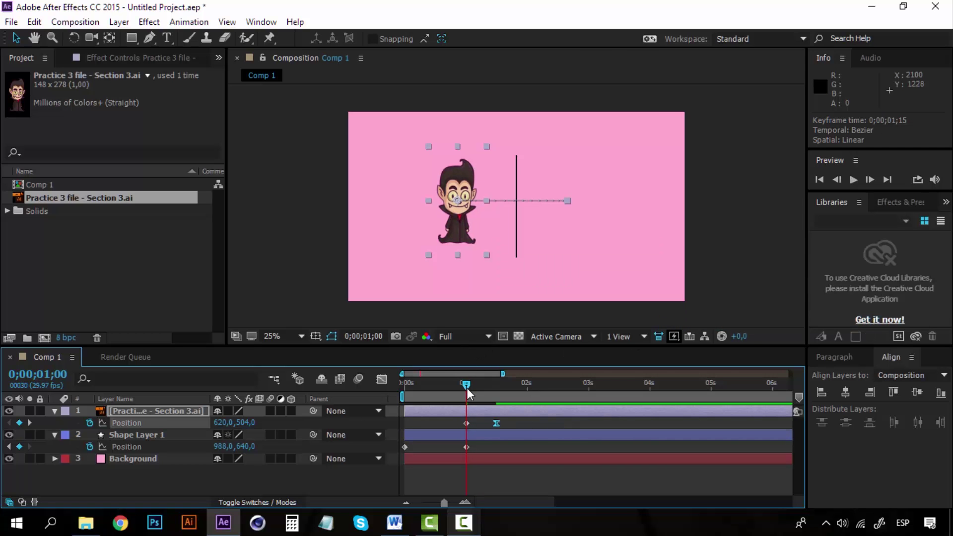
key(space)
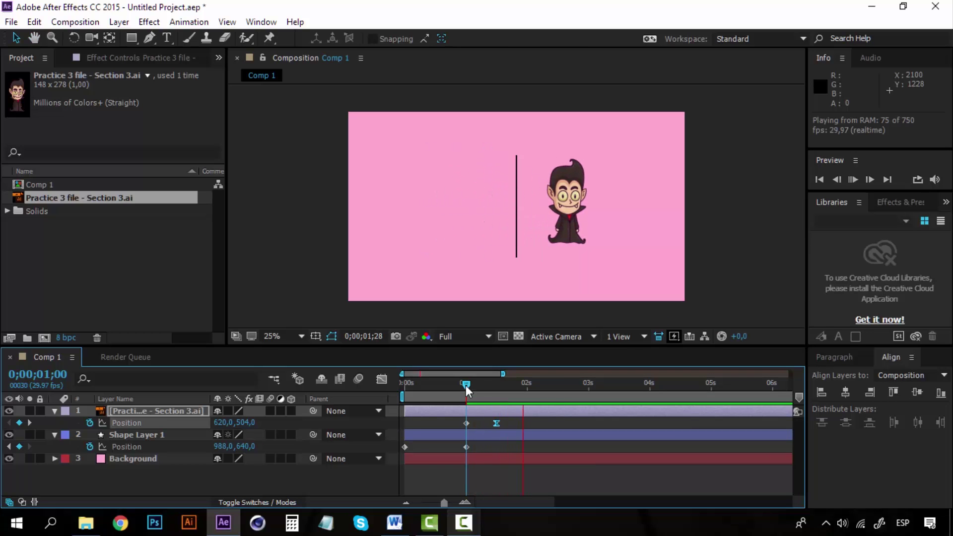
Set the time to about 1;16 and collapse both layers' Position properties.
drag(466, 386, 495, 382)
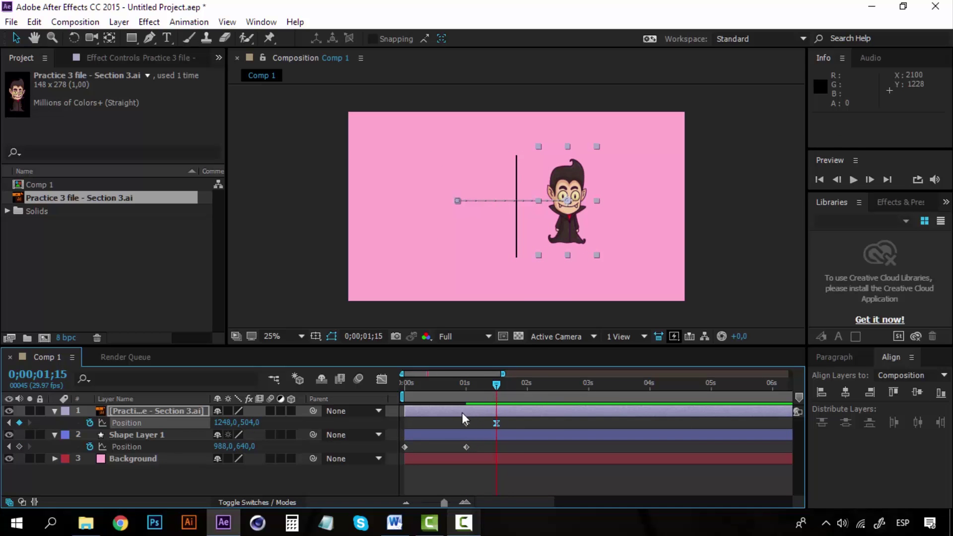
click(56, 413)
click(56, 422)
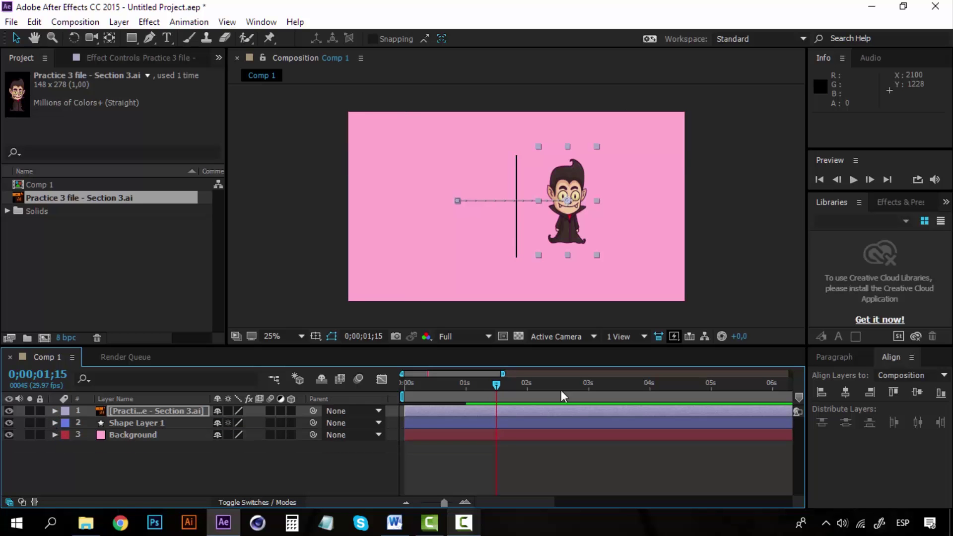
Type a new 'Little' text layer just left of the black line in the comp.
click(738, 234)
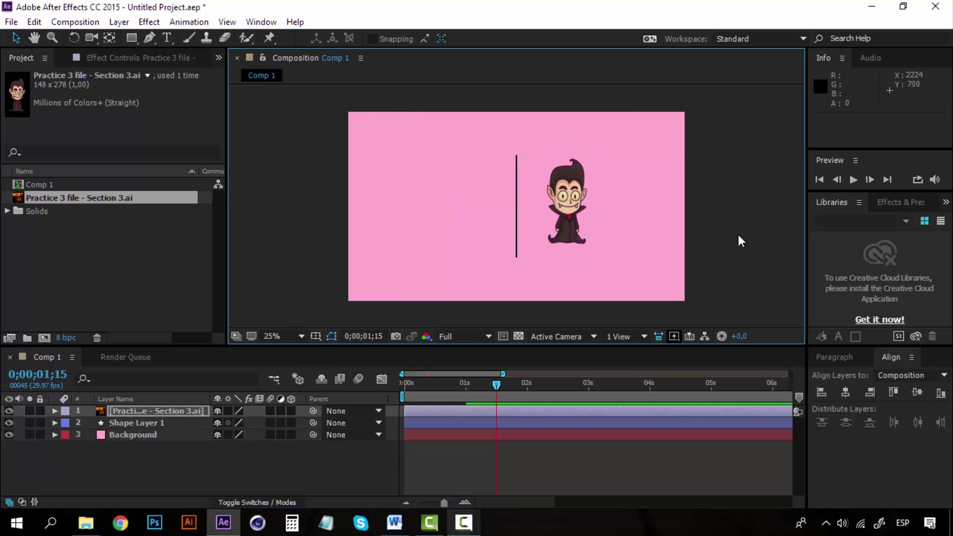
click(164, 40)
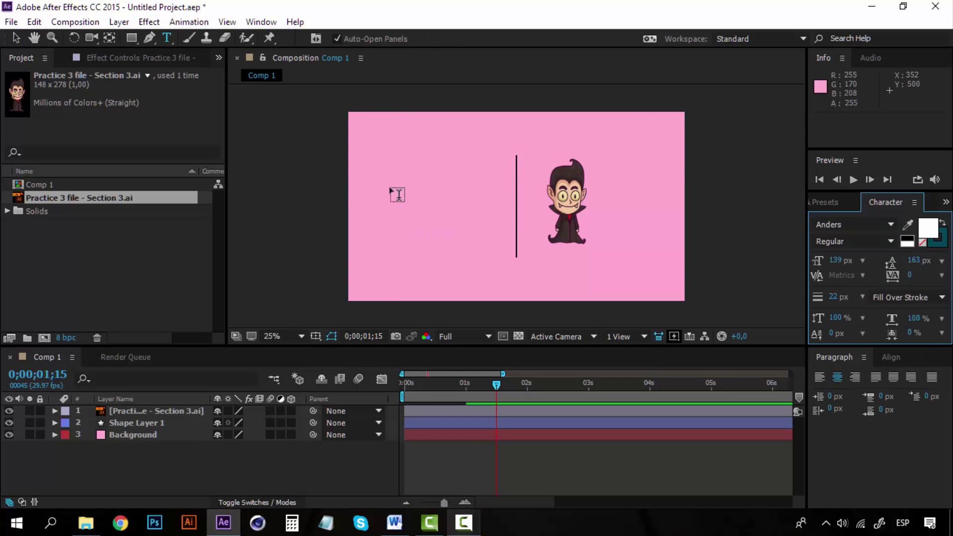
click(418, 198)
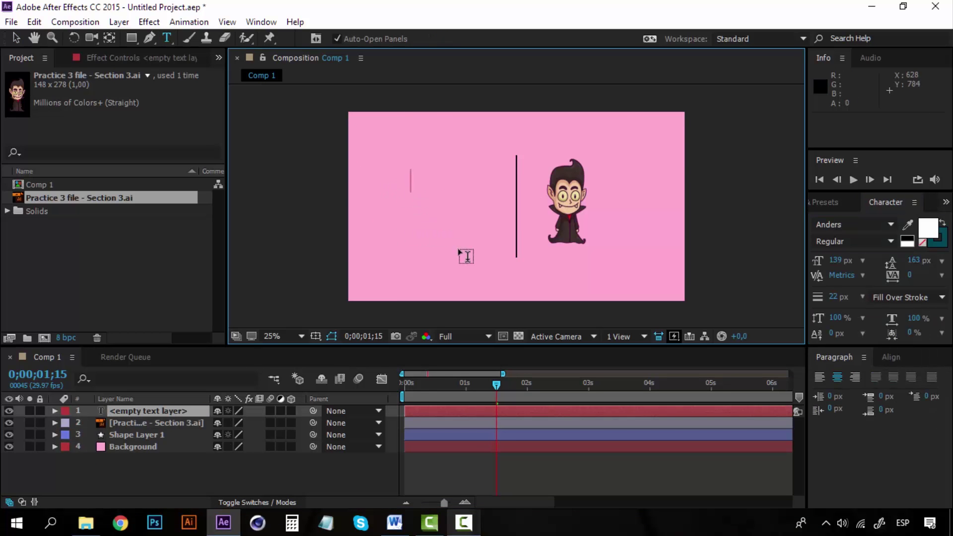
text(Little)
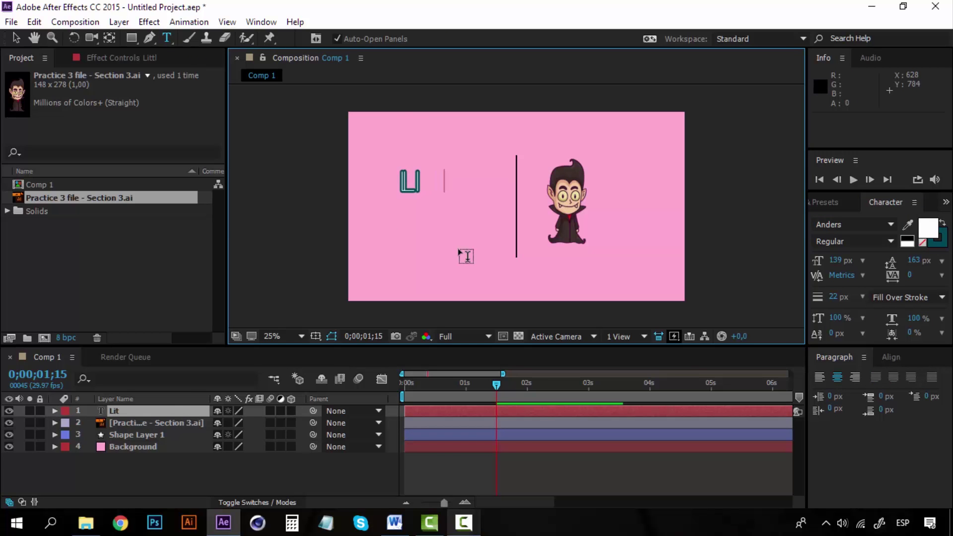
click(13, 36)
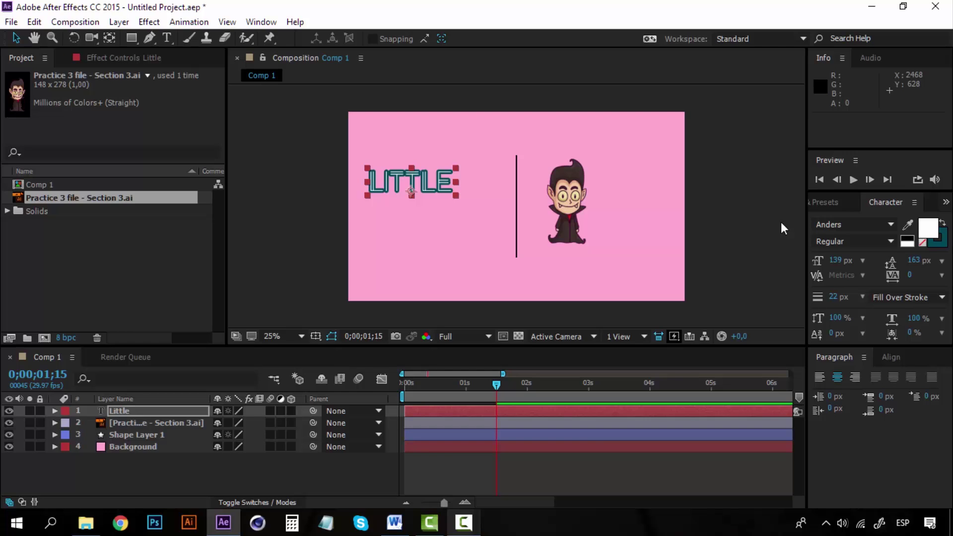
click(857, 224)
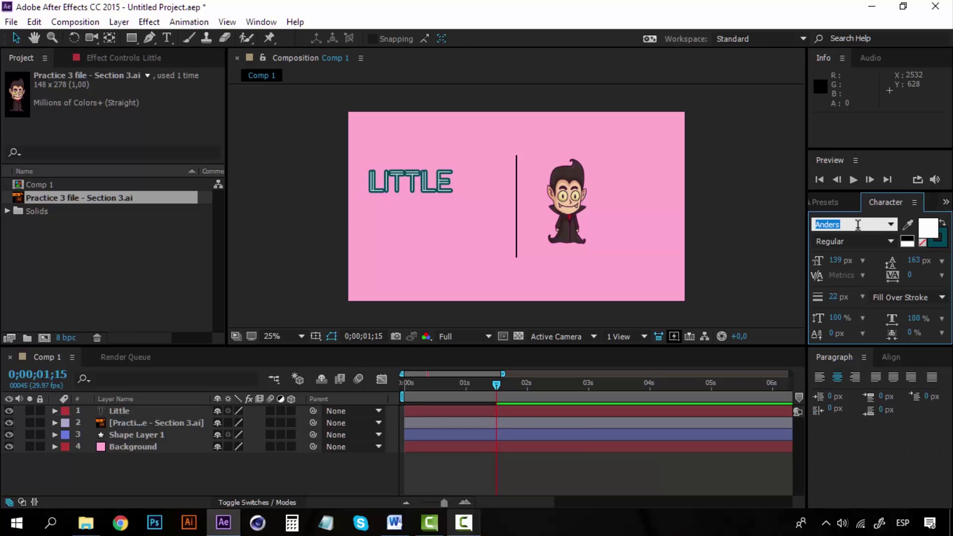
Change the Little title's font to Bemio.
text(Bemb)
key(Return)
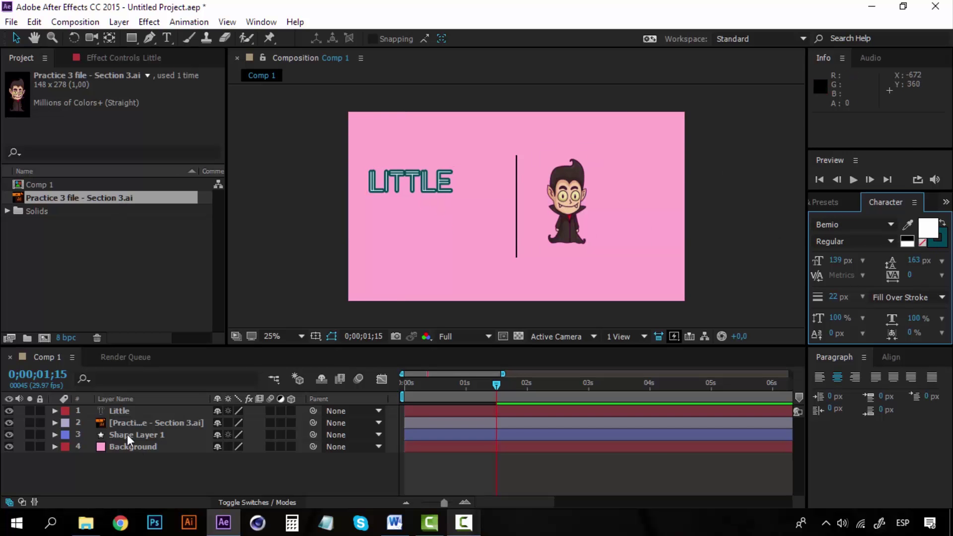
click(128, 412)
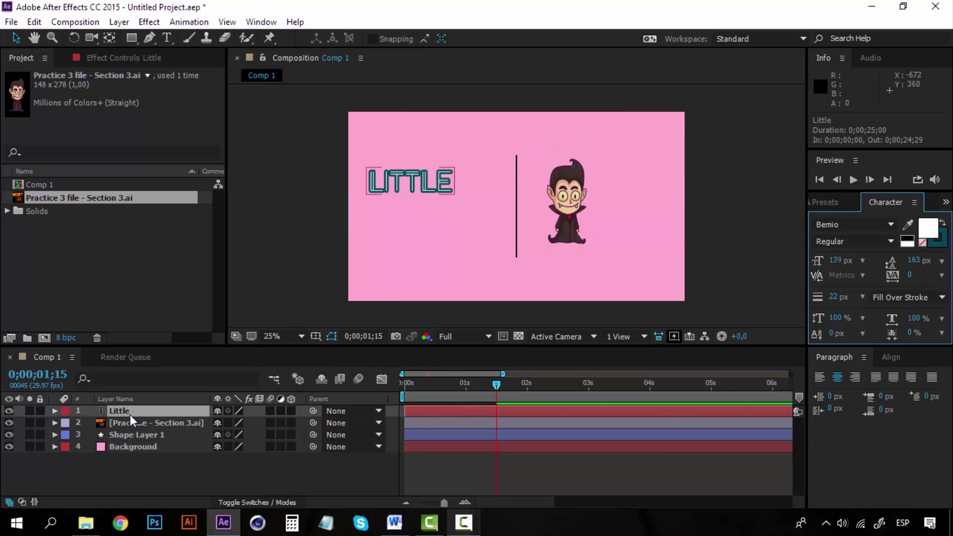
click(859, 222)
text(Bemio)
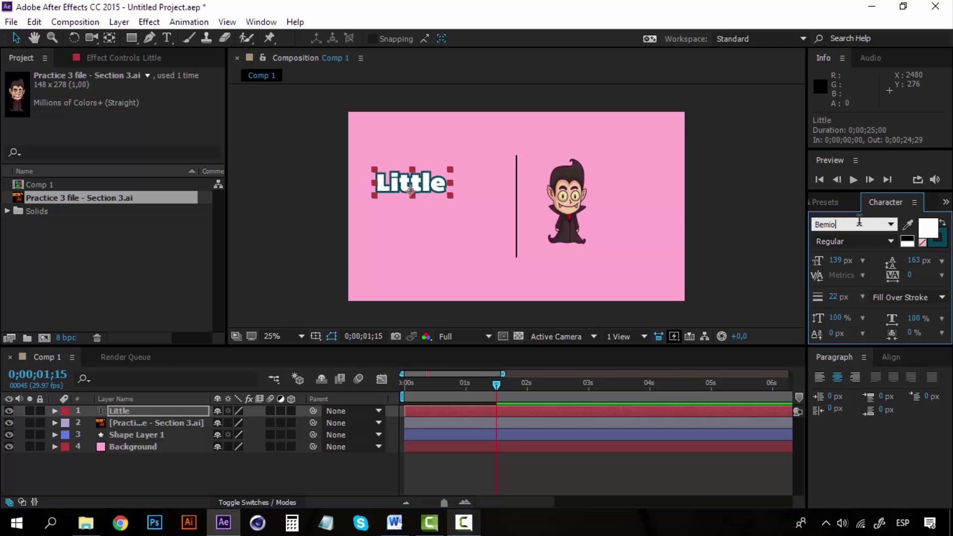
click(112, 228)
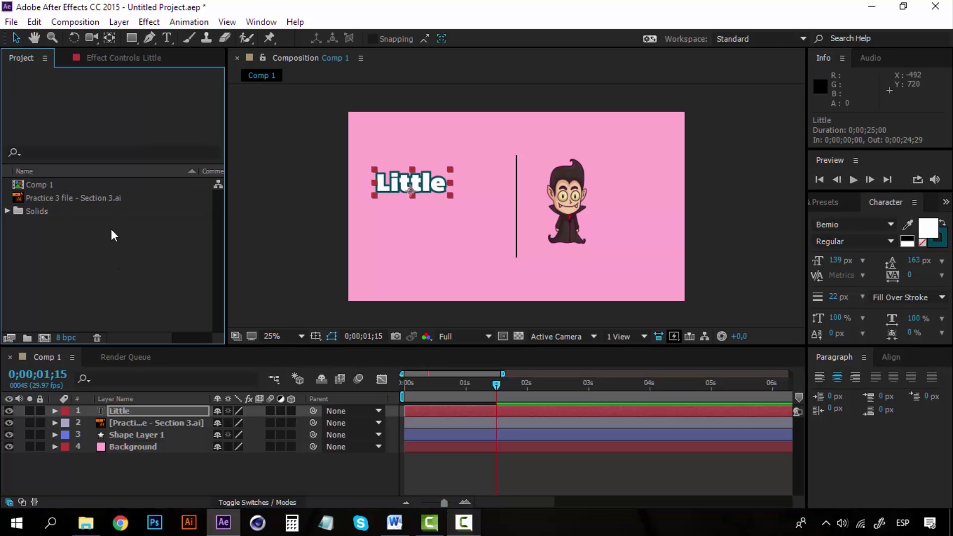
click(109, 197)
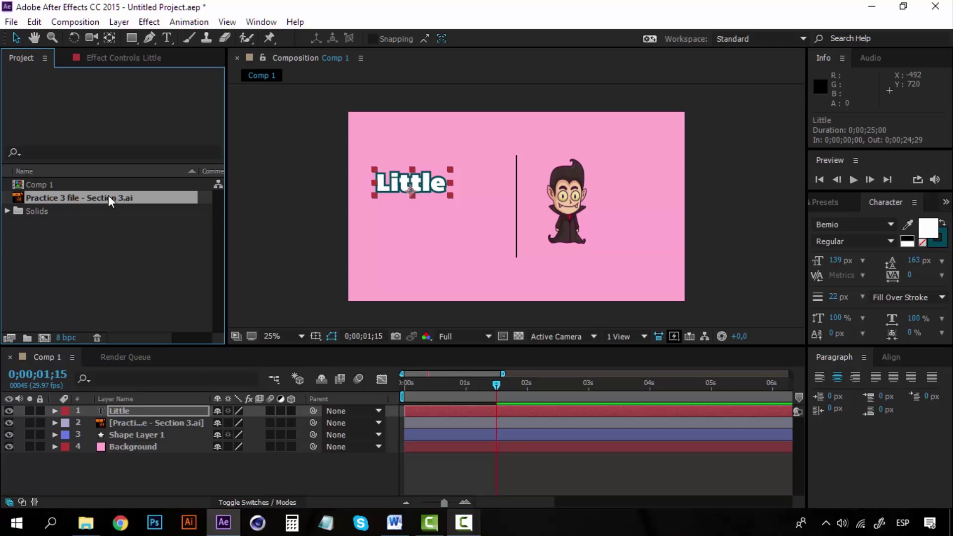
Give the Little title a dark red stroke and shift it right toward the line.
click(942, 243)
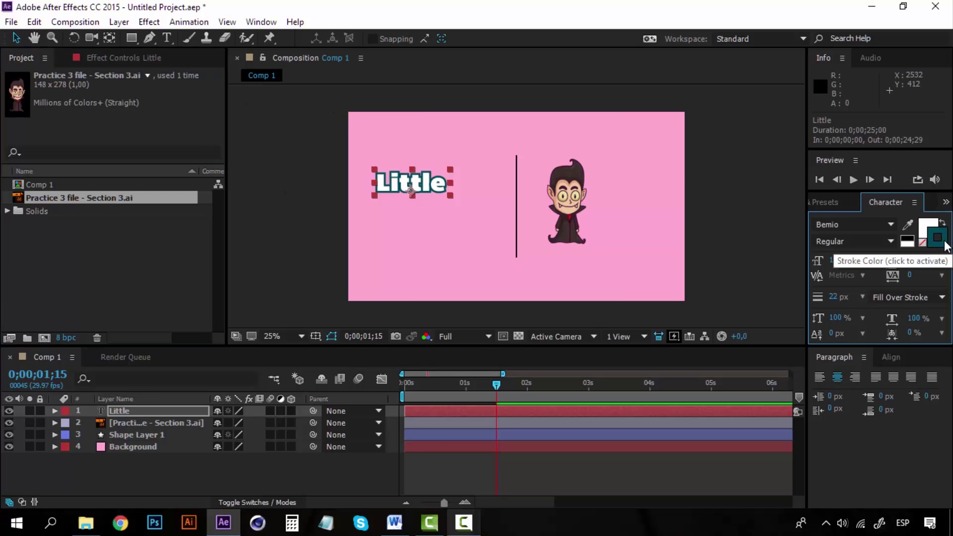
click(943, 242)
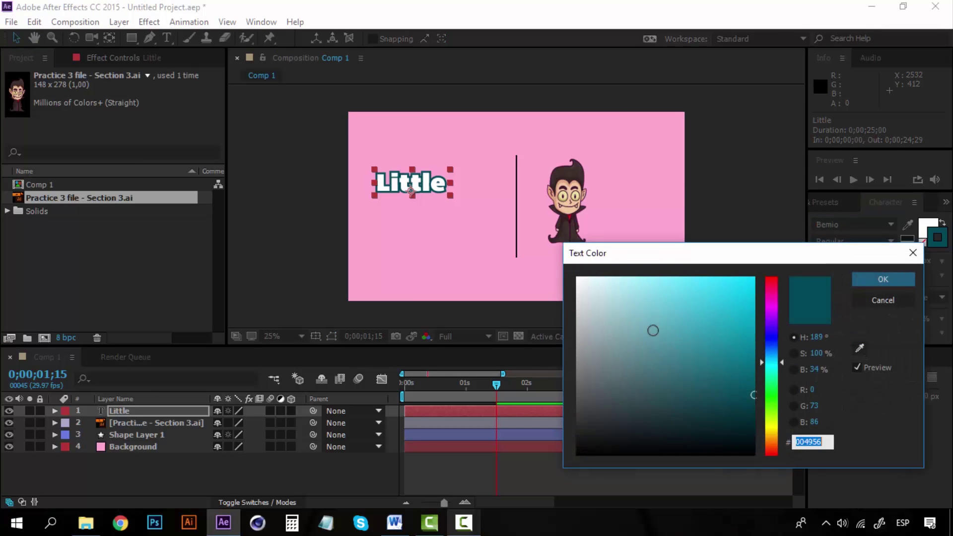
click(772, 287)
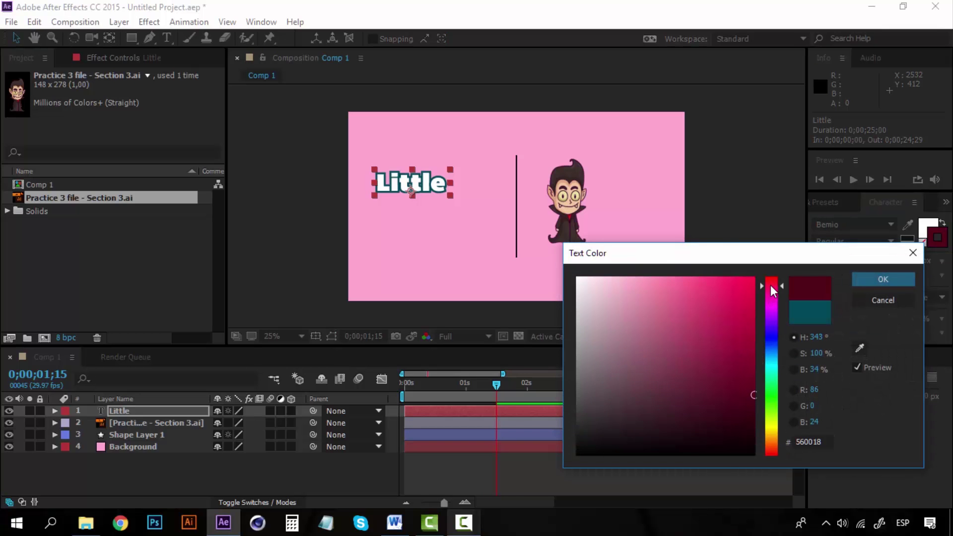
drag(702, 296, 729, 248)
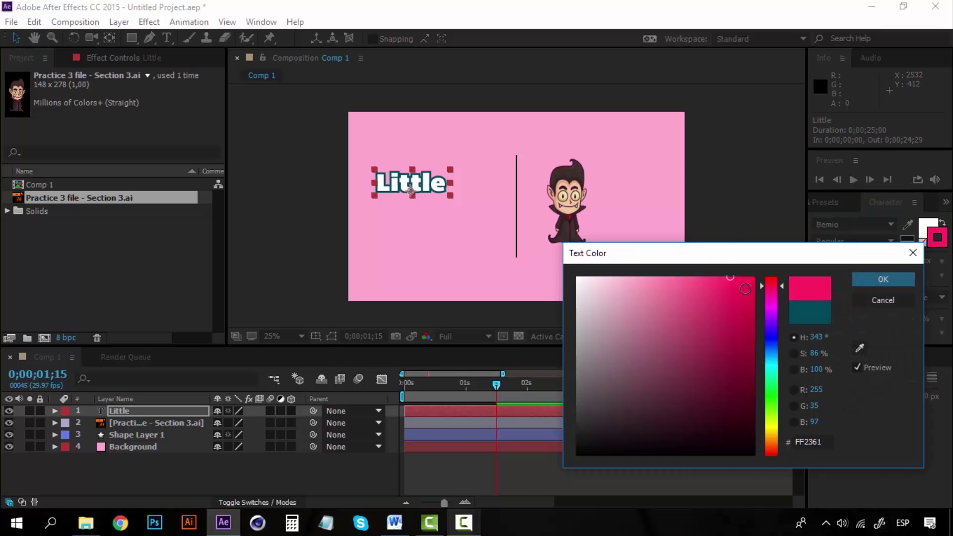
drag(695, 297, 752, 265)
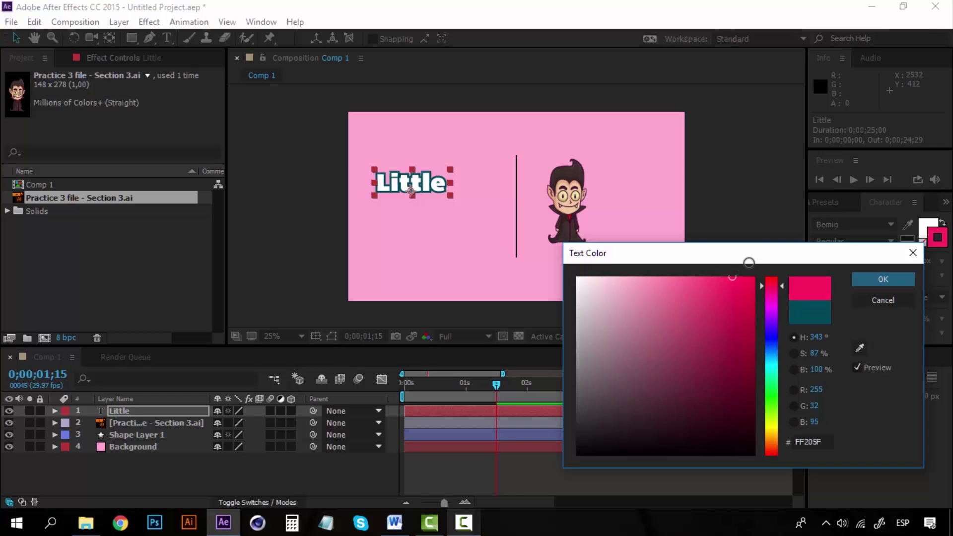
click(881, 281)
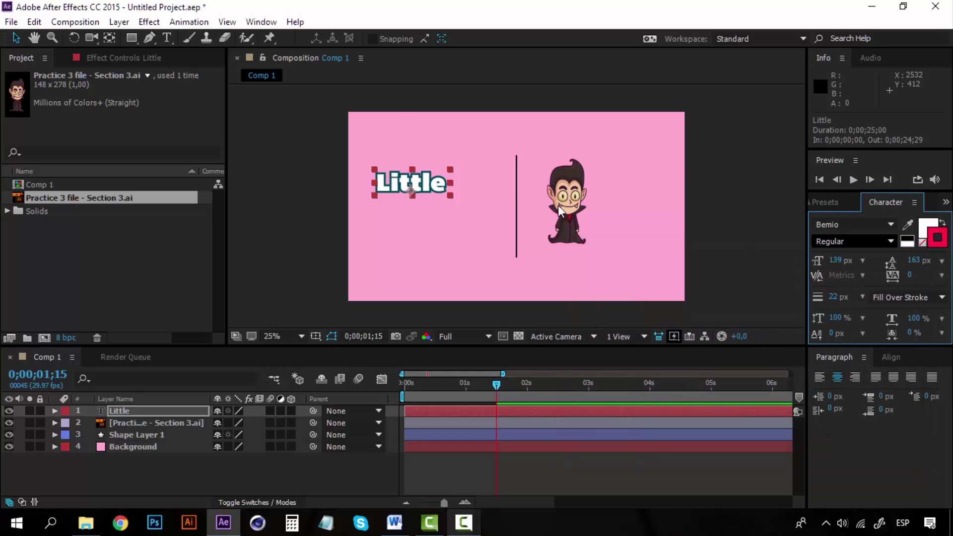
drag(451, 186, 485, 193)
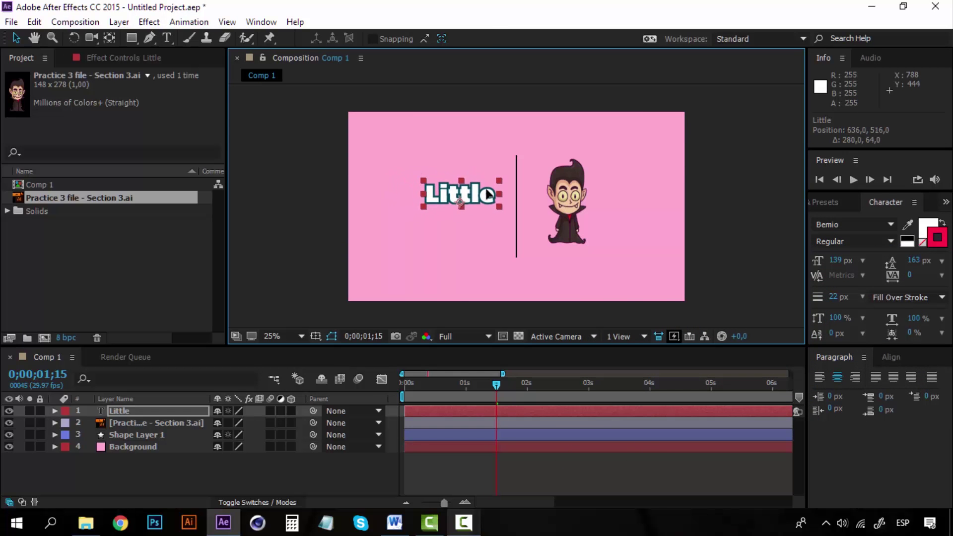
click(937, 237)
click(771, 286)
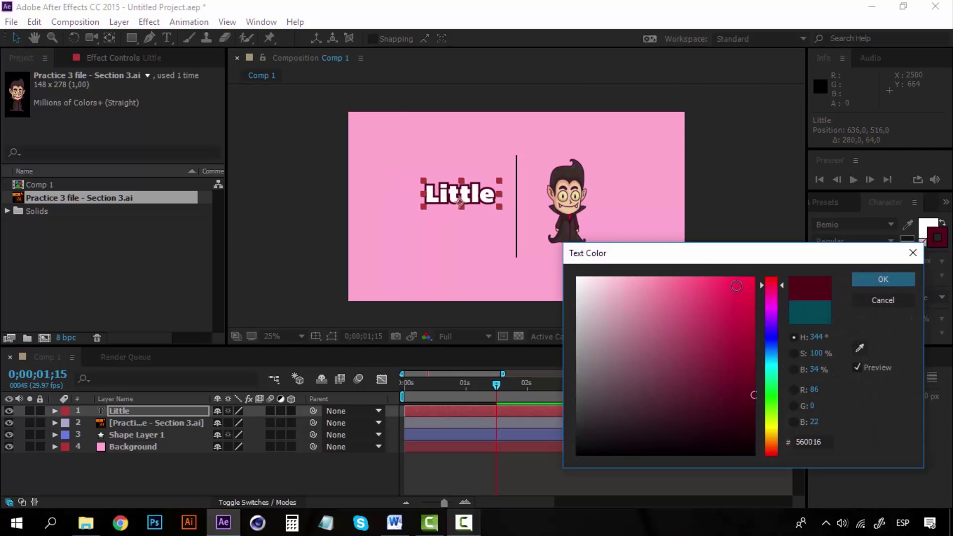
mouse_move(750, 278)
mouse_down()
mouse_move(743, 286)
mouse_move(758, 312)
mouse_move(758, 362)
mouse_up()
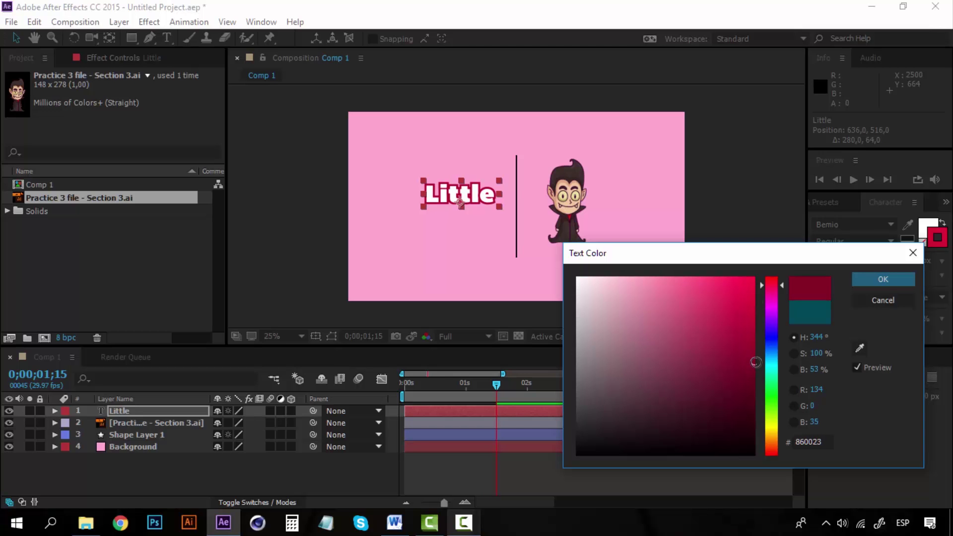
click(888, 280)
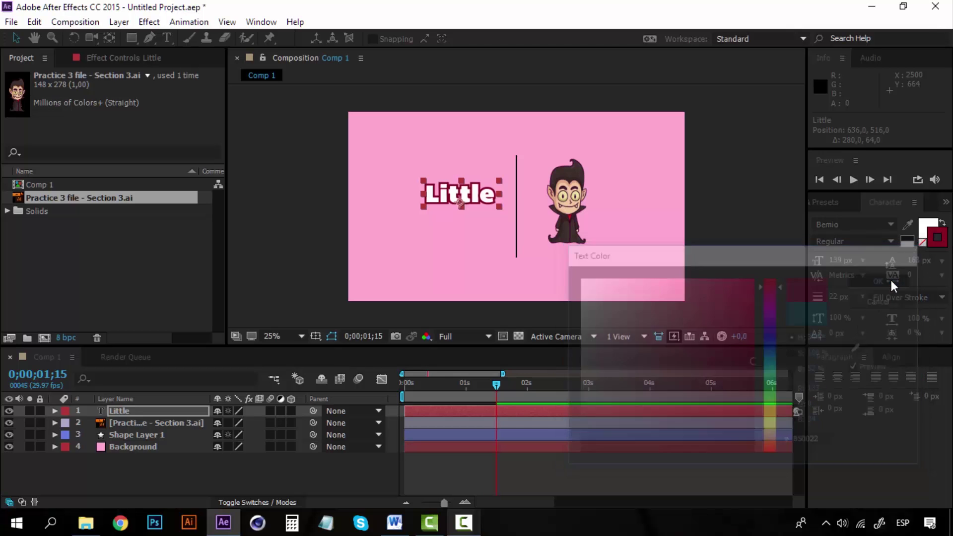
Fill the Little title with pale cream and nudge it into place.
click(927, 232)
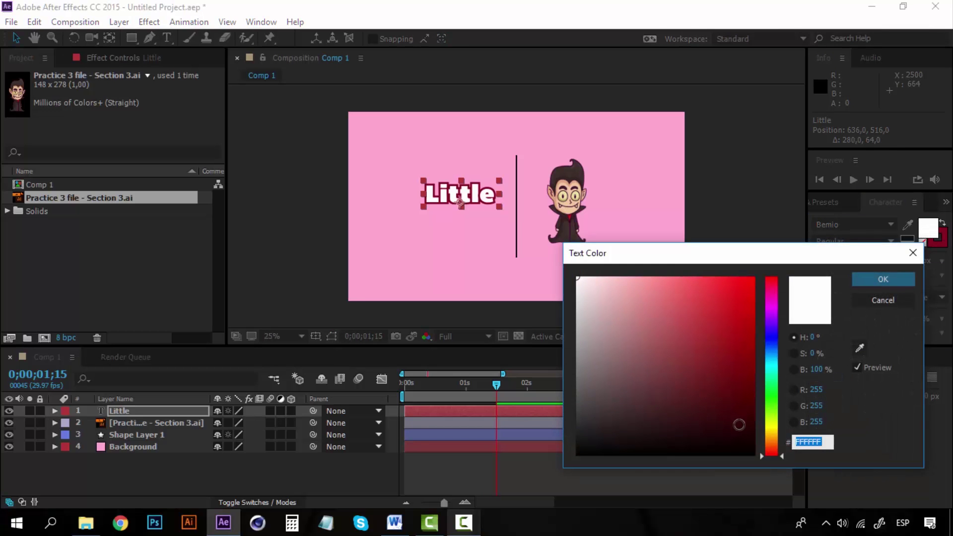
click(754, 422)
mouse_move(683, 392)
mouse_down()
mouse_move(572, 302)
mouse_move(619, 230)
mouse_up()
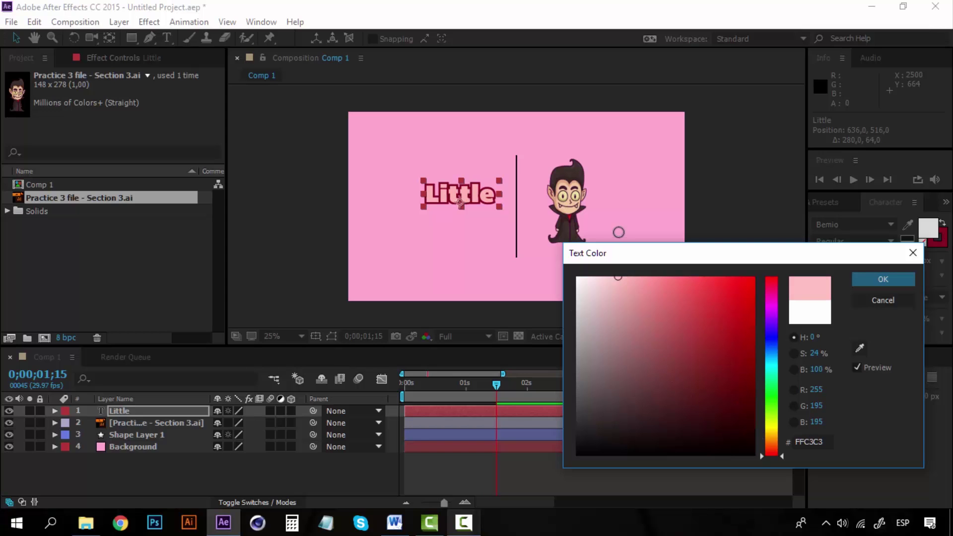
drag(772, 451, 773, 432)
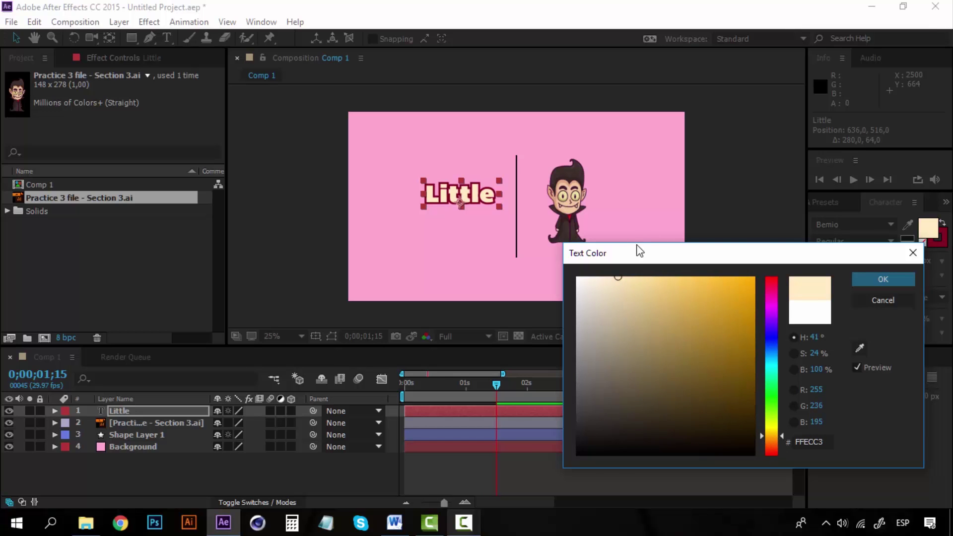
drag(624, 278, 624, 261)
click(883, 283)
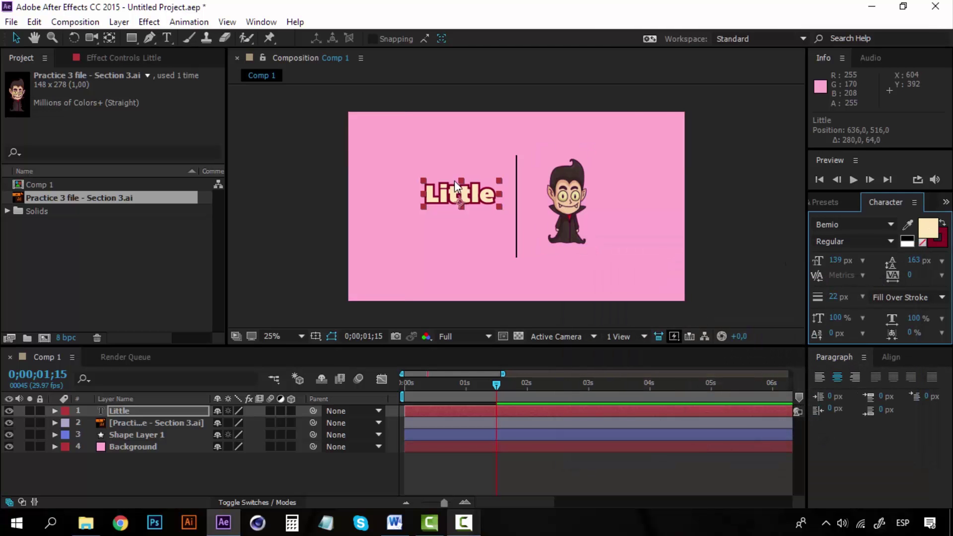
drag(476, 194, 482, 188)
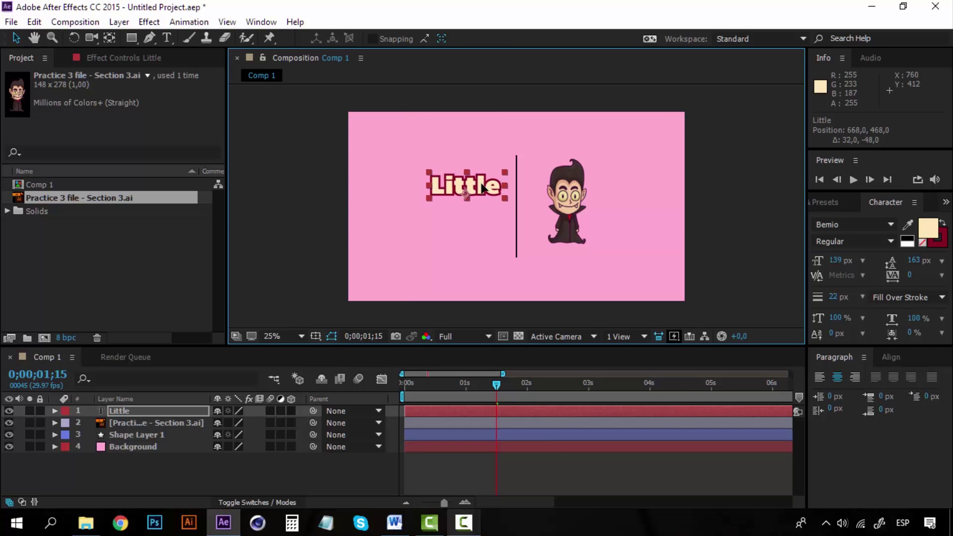
click(139, 412)
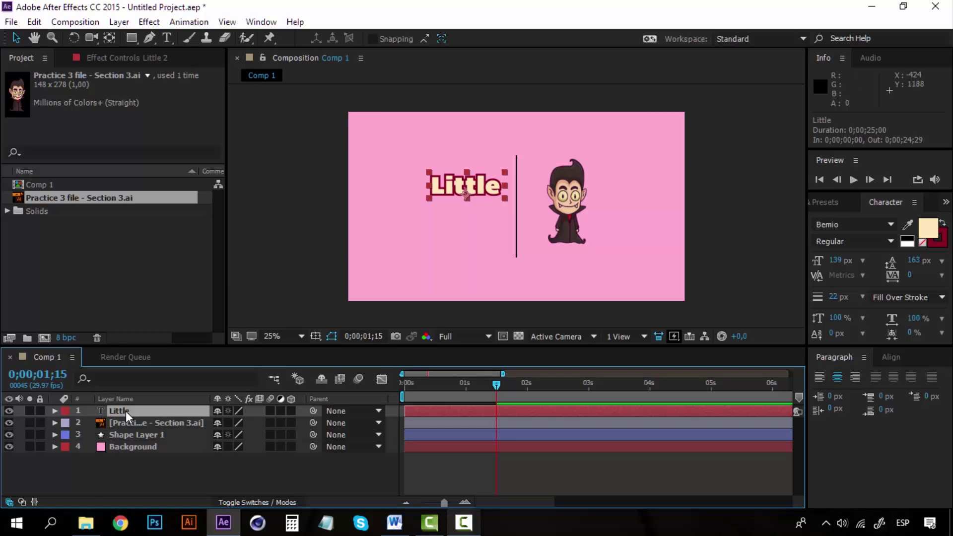
Duplicate Little below itself and retype the copy as 'Dracula'.
key(ctrl+d)
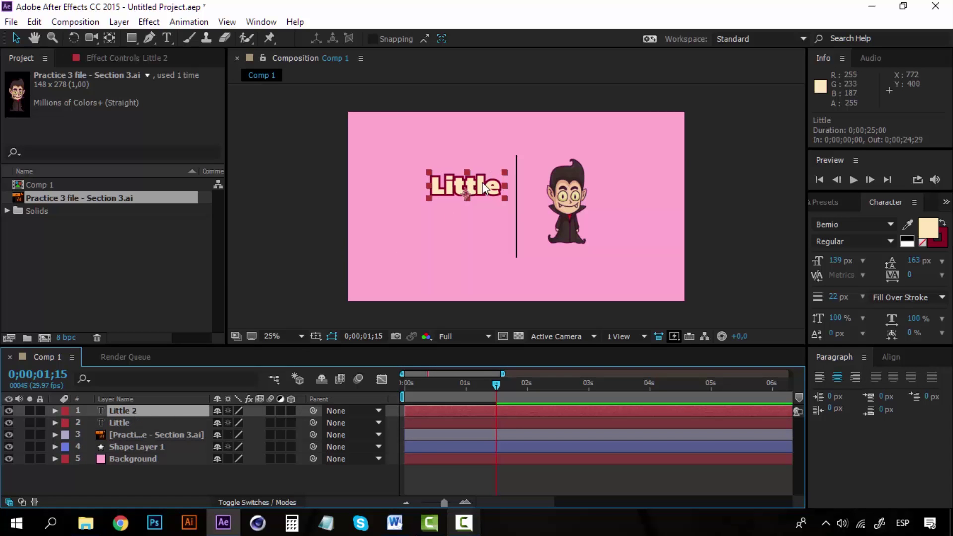
drag(480, 186, 481, 210)
key(Return)
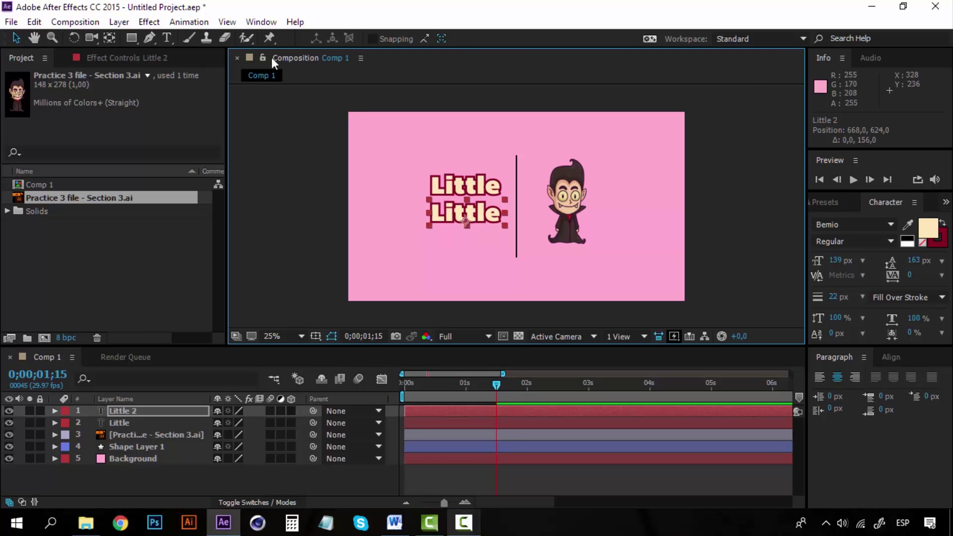
click(170, 38)
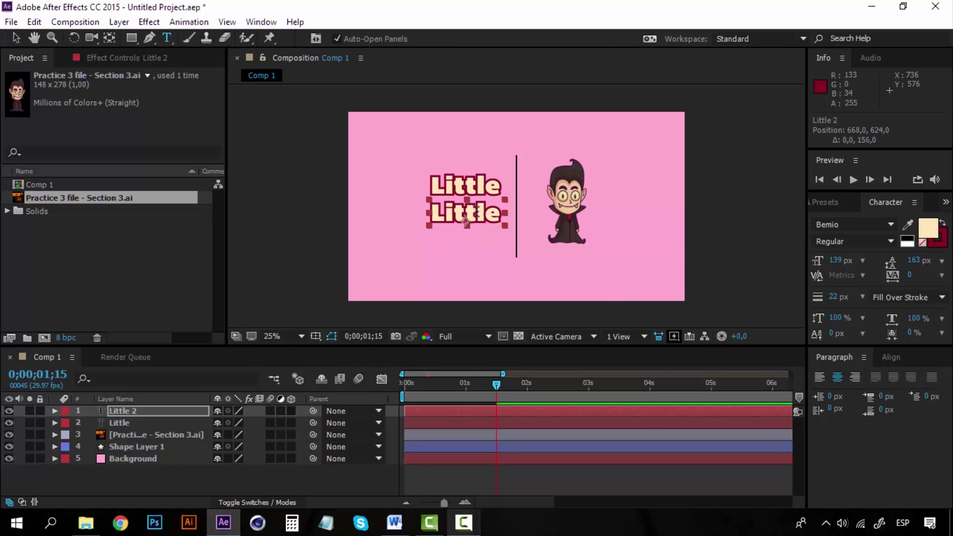
click(478, 210)
double_click(478, 211)
text(D)
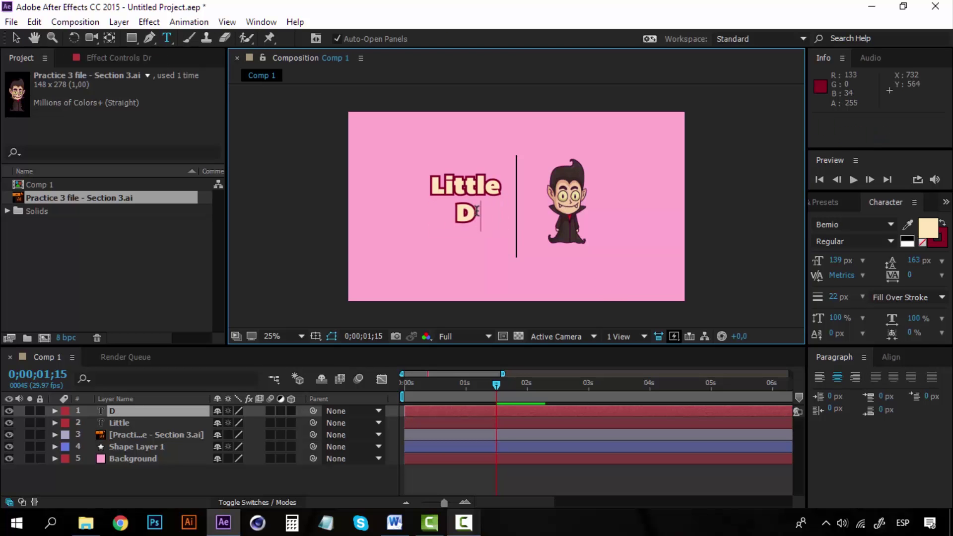
text(racula)
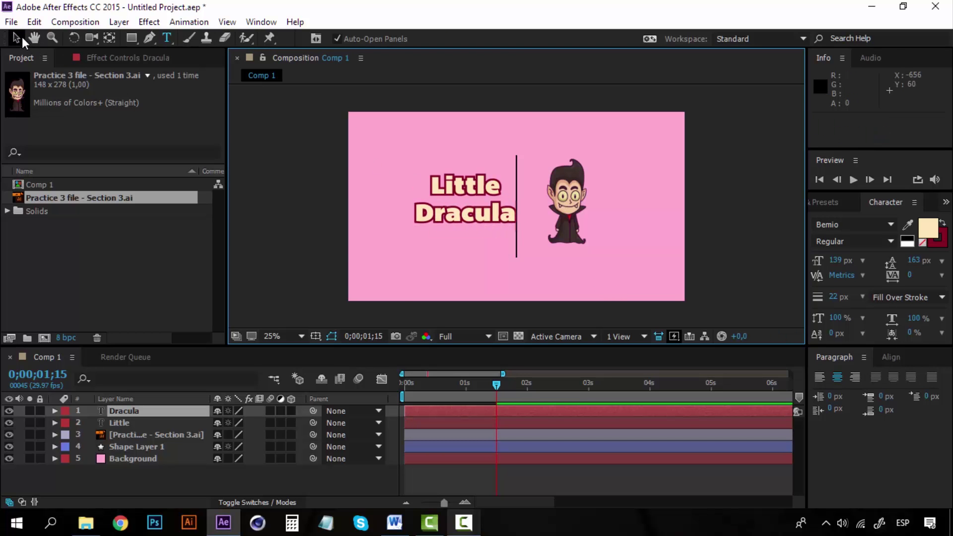
click(19, 37)
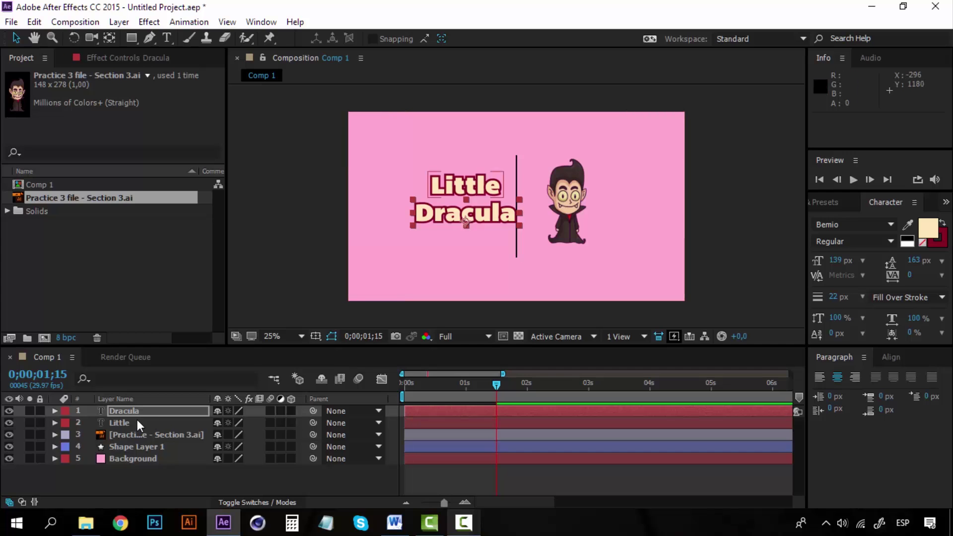
Align the right edges of the Little and Dracula layers.
click(137, 420)
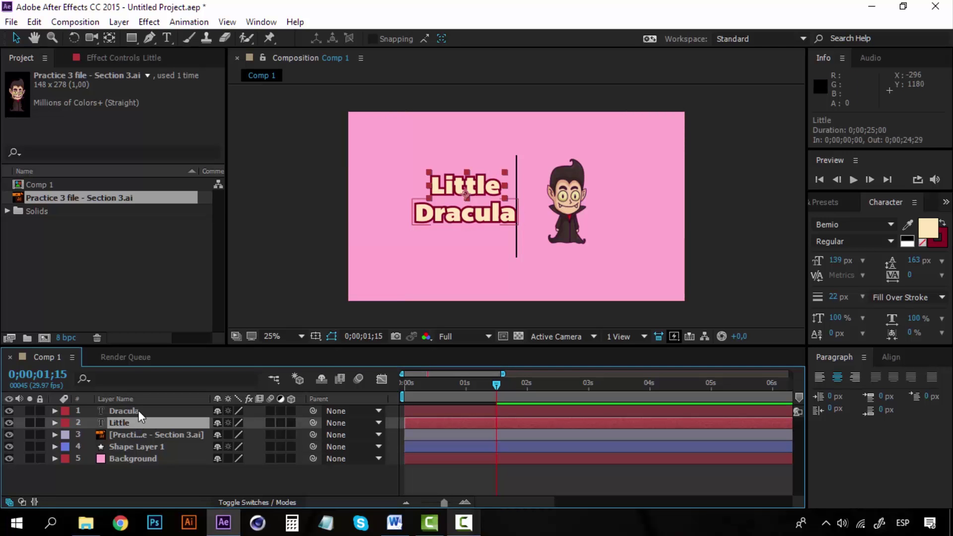
shift+click(139, 410)
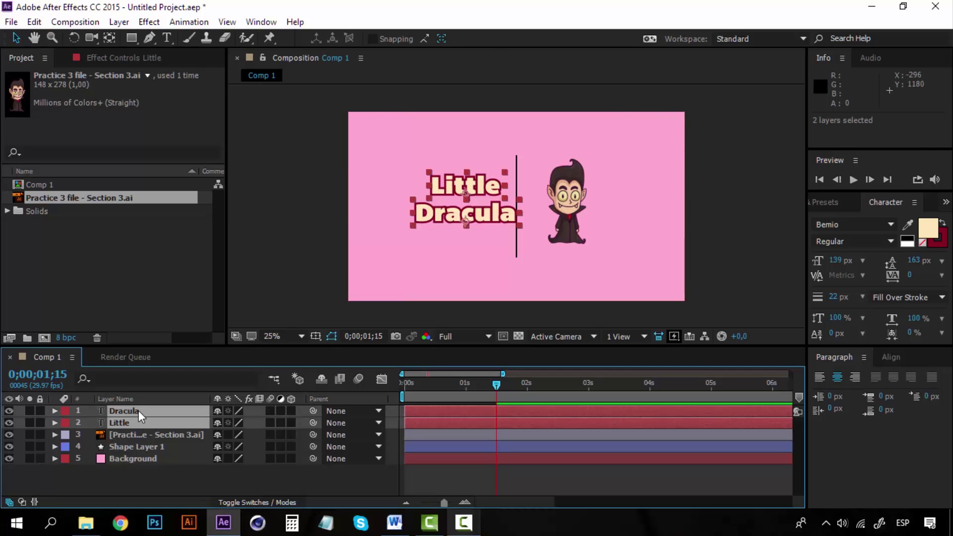
click(891, 354)
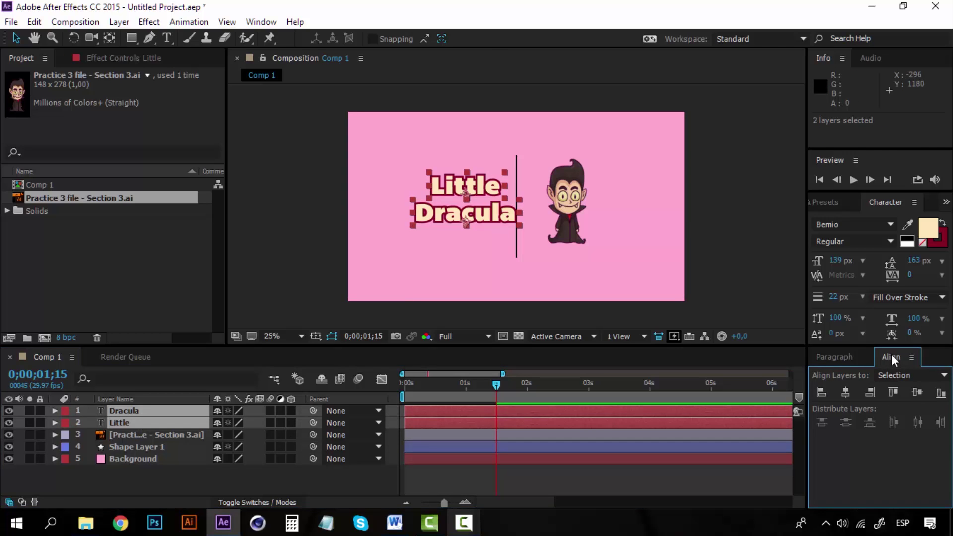
click(867, 395)
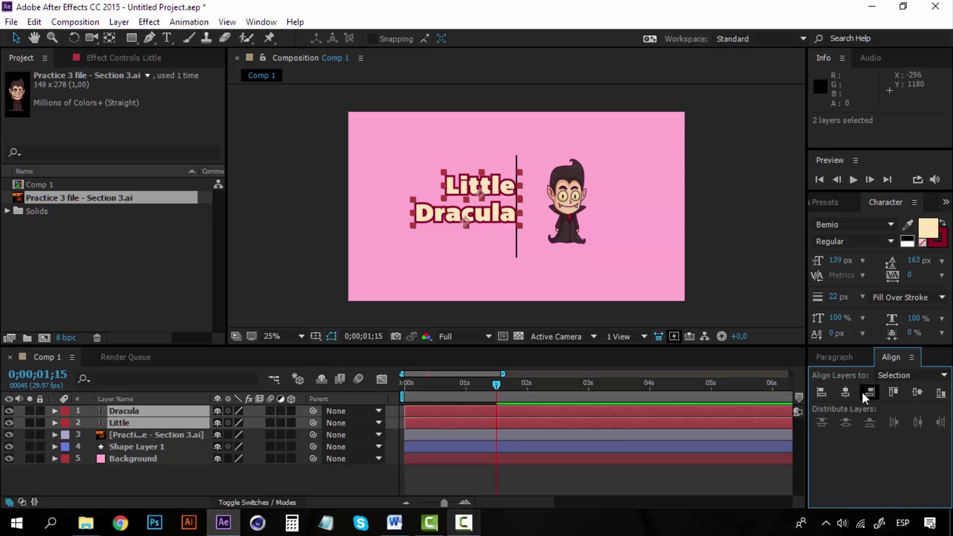
Move both titles together until they sit just left of the black line.
drag(493, 186, 483, 189)
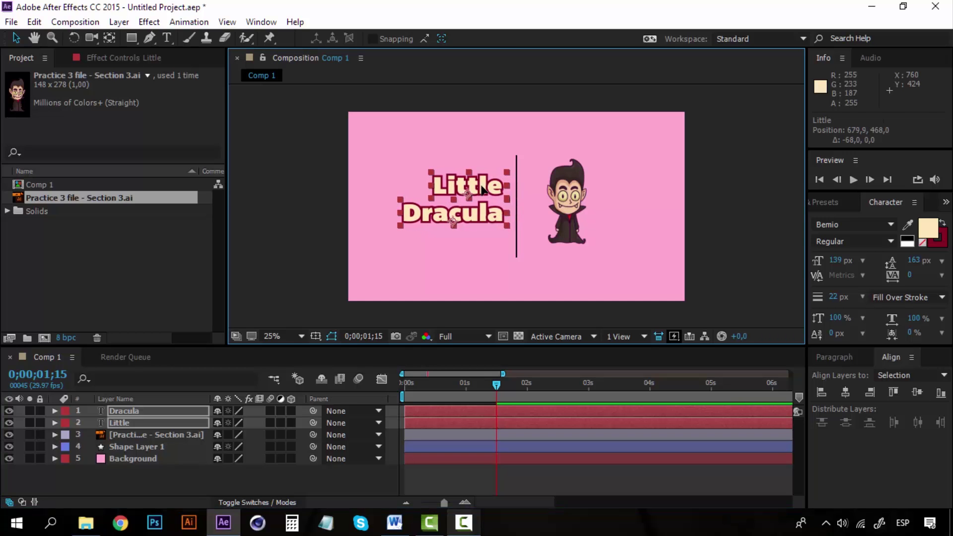
key(shift+Down)
key(shift+Down)
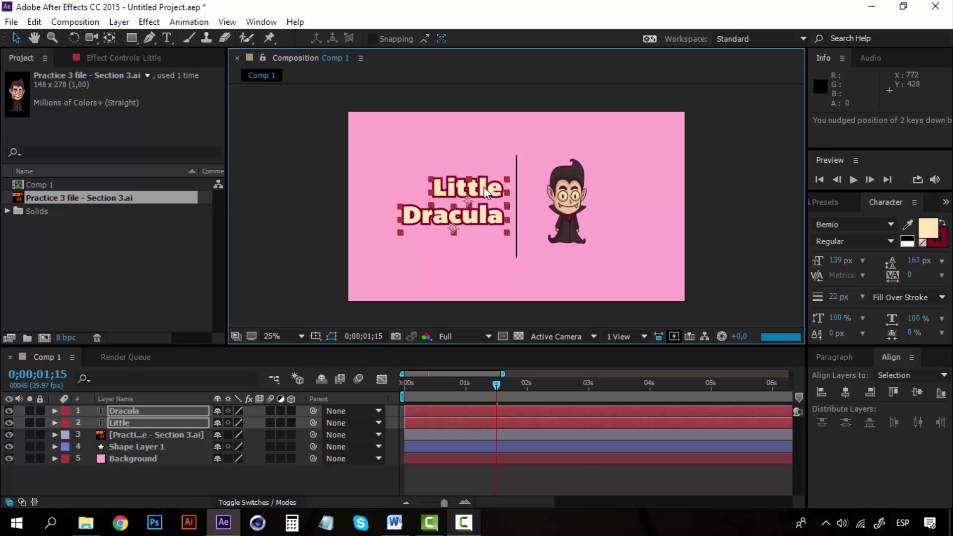
key(shift+Up)
key(shift+Up)
key(shift+Up)
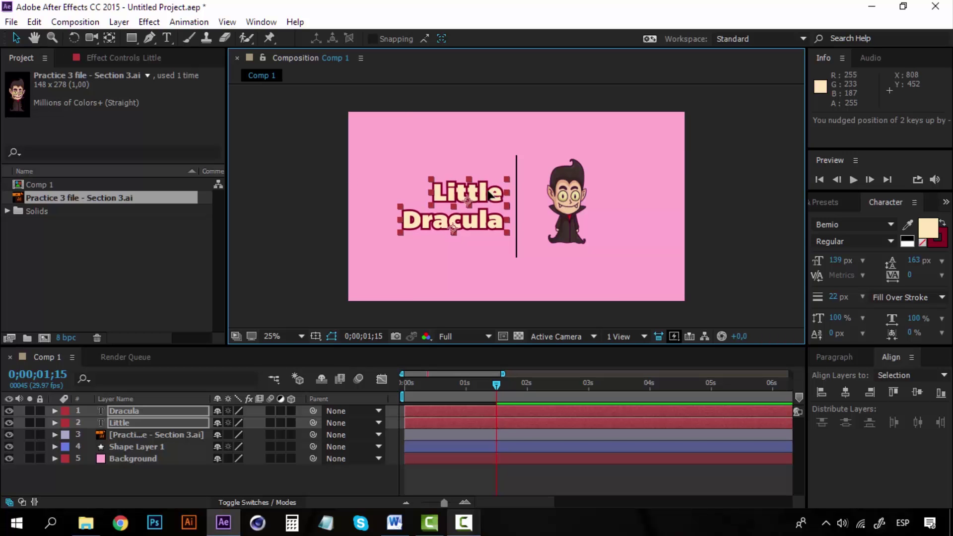
drag(490, 194, 476, 194)
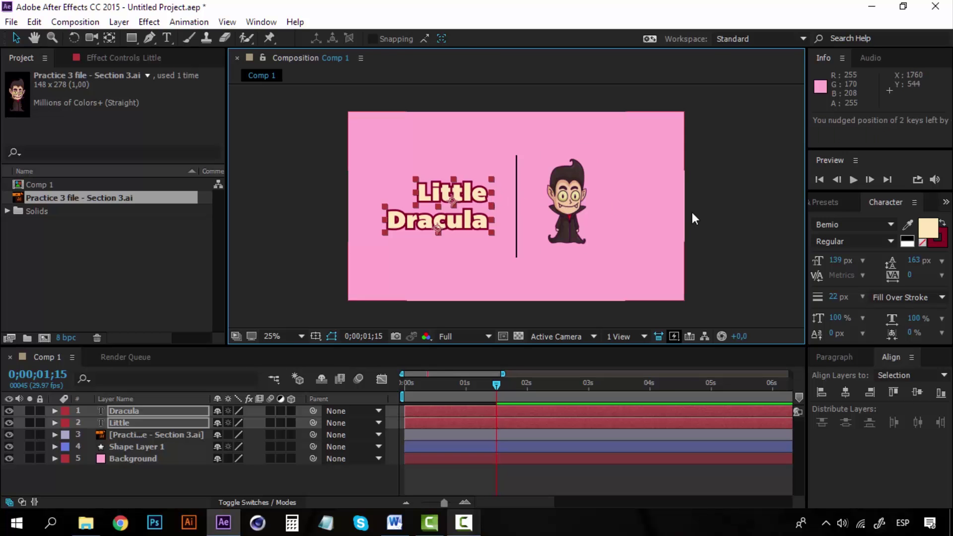
click(721, 212)
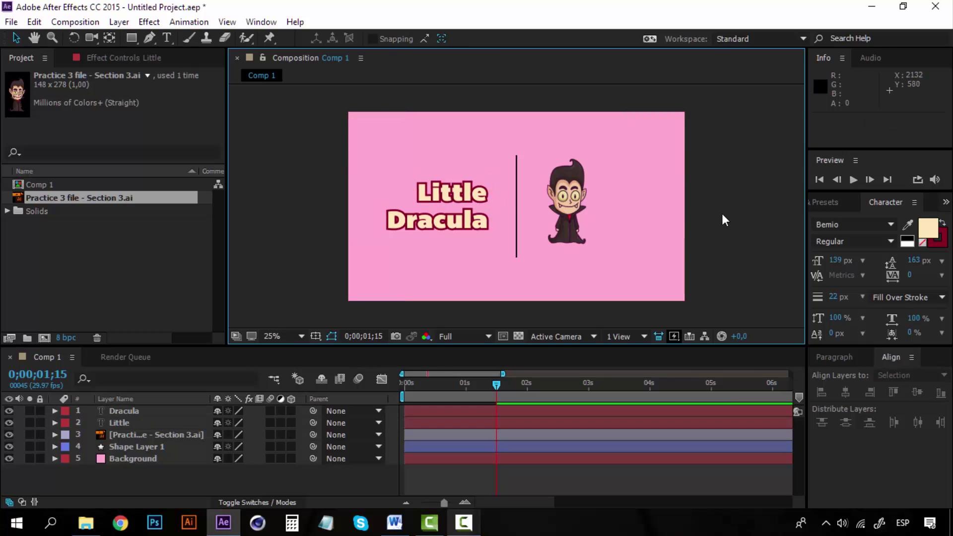
click(151, 411)
shift+click(145, 421)
key(shift+Left)
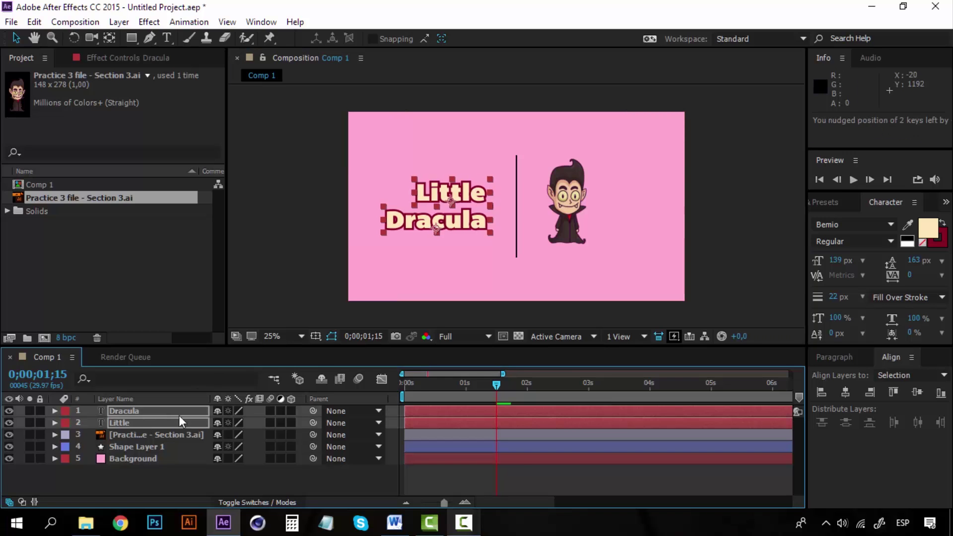
click(712, 224)
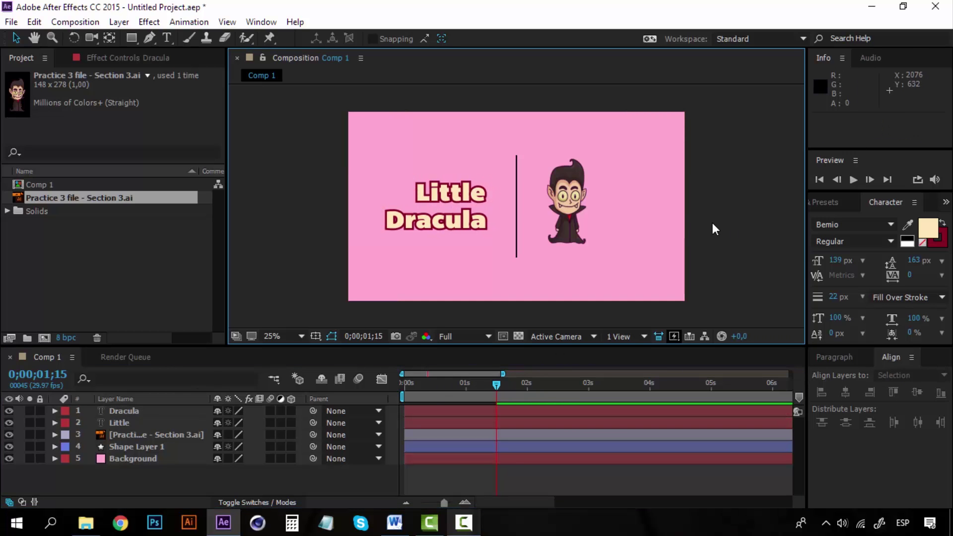
click(136, 411)
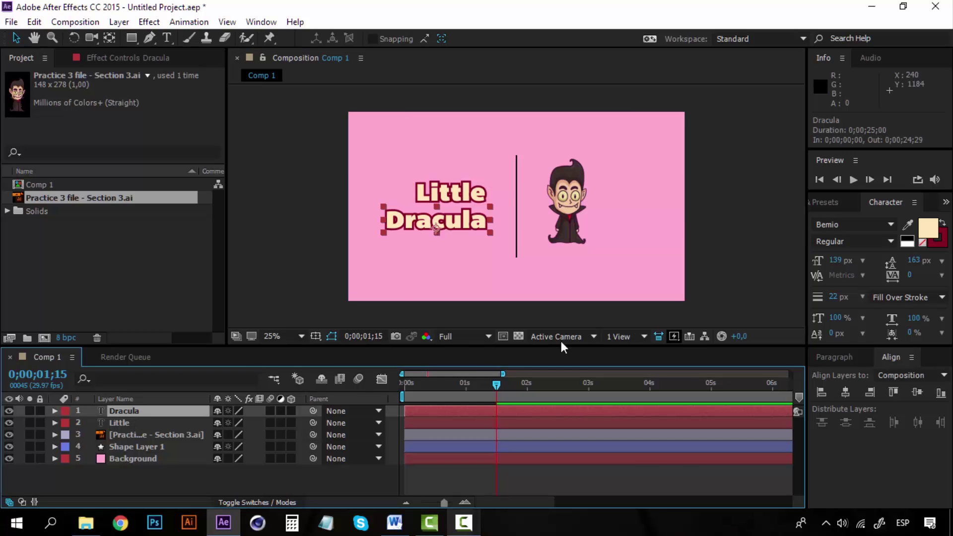
Hide Little and Dracula, then show the vampire's Position keyframes at 1;00.
click(740, 238)
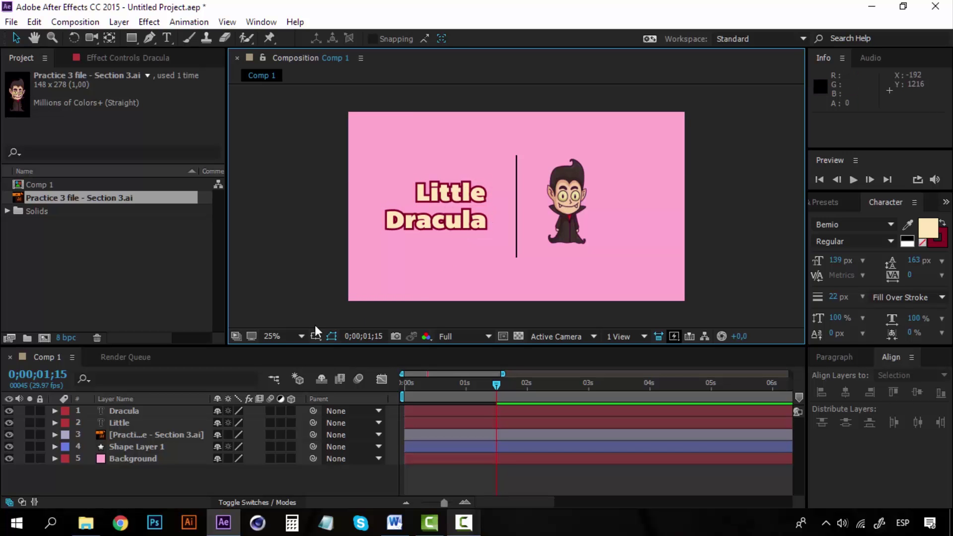
drag(9, 411, 9, 423)
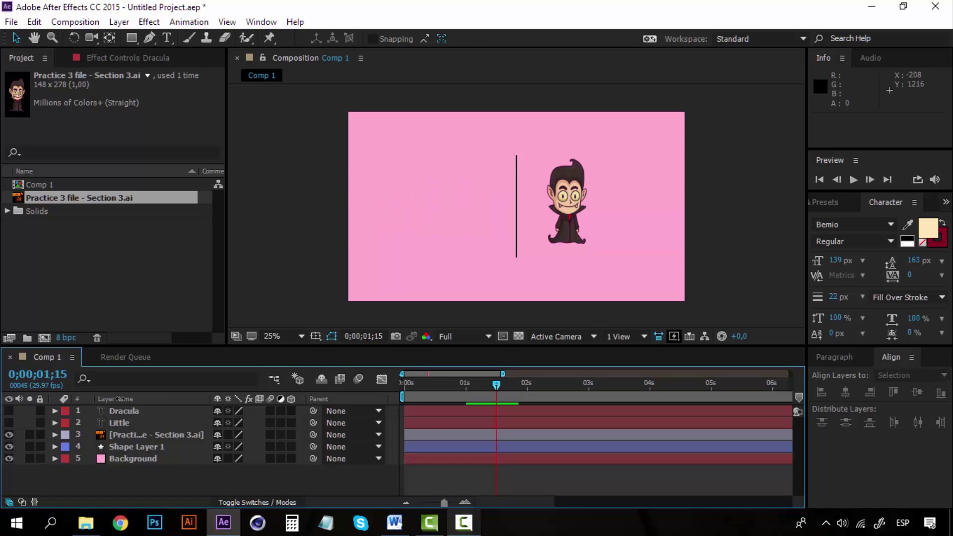
click(132, 434)
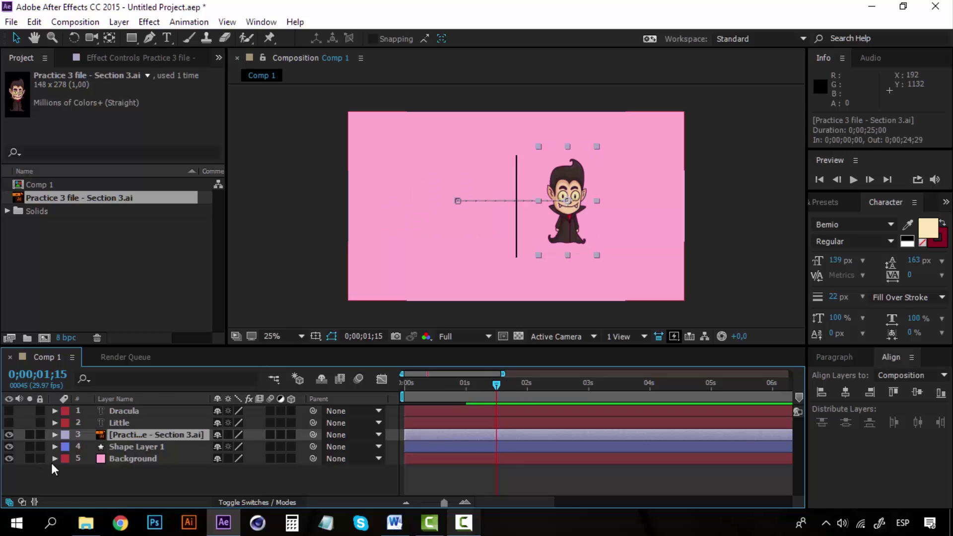
key(p)
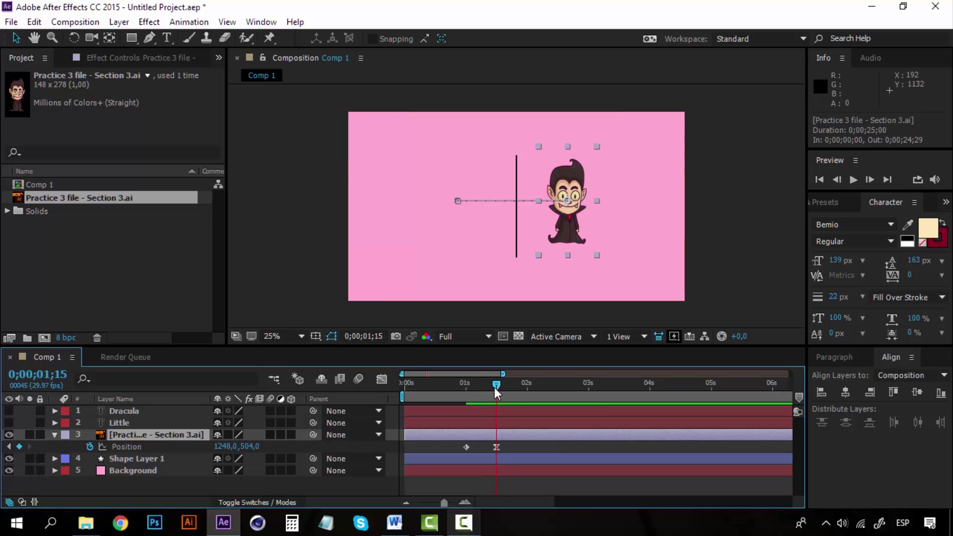
mouse_move(495, 387)
mouse_down()
mouse_move(457, 387)
mouse_move(498, 387)
mouse_up()
key(space)
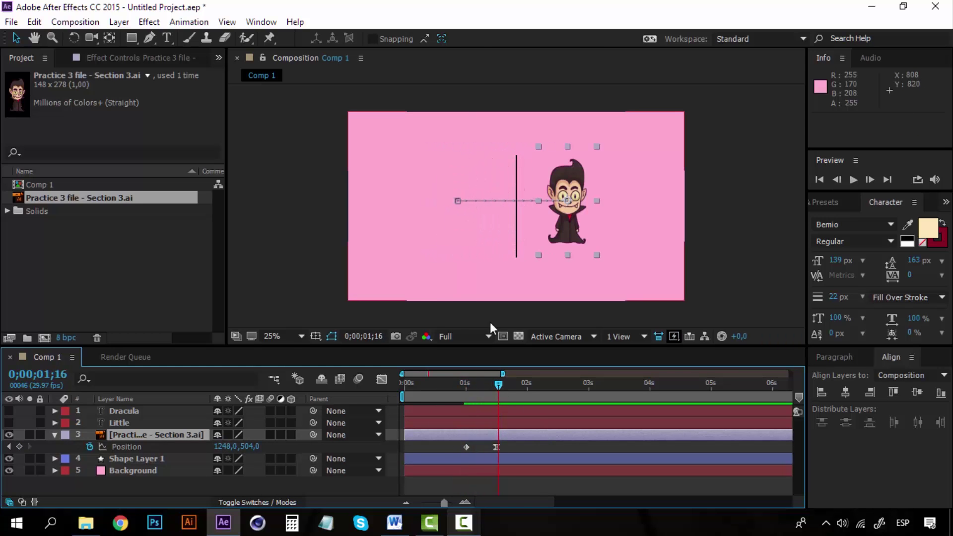
click(468, 382)
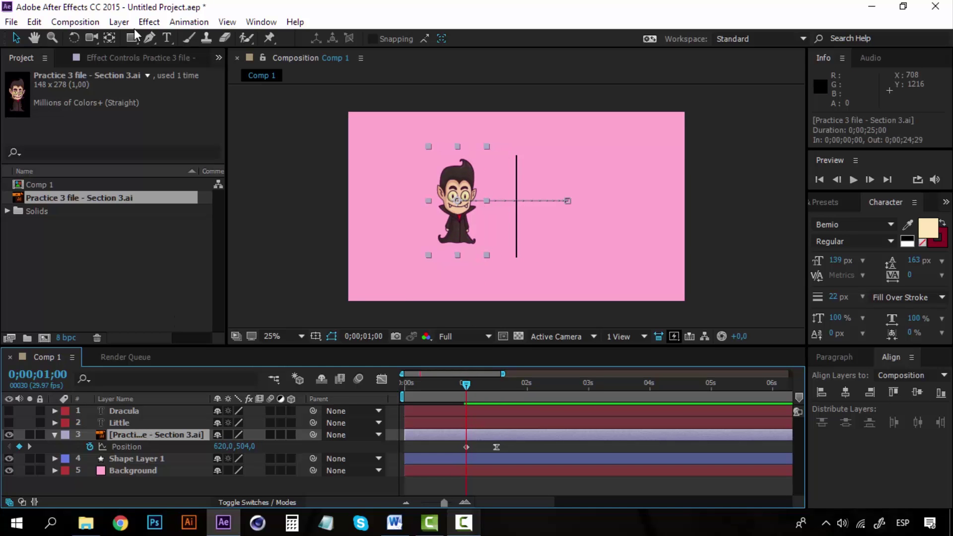
Add Shape Layer 2 with a black rectangle covering the area left of the line.
click(111, 22)
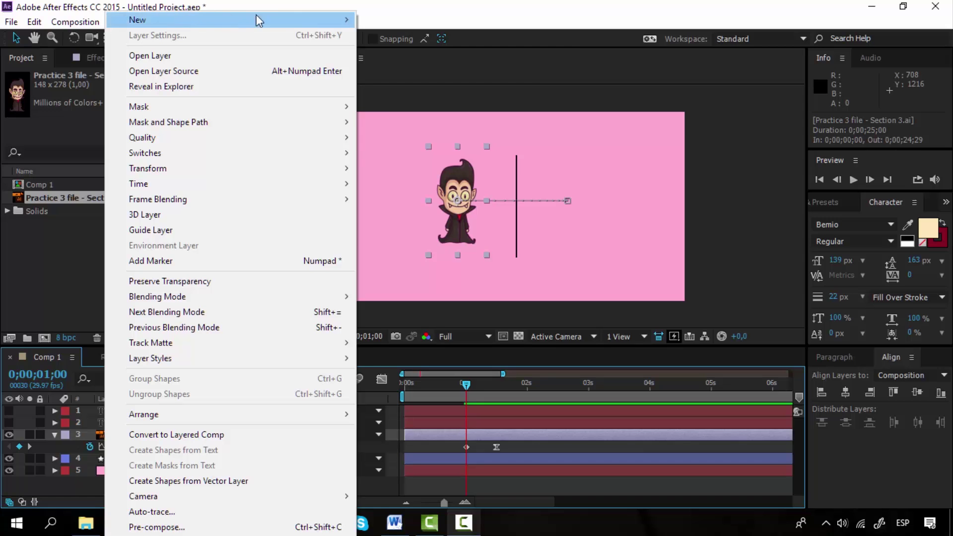
mouse_move(258, 19)
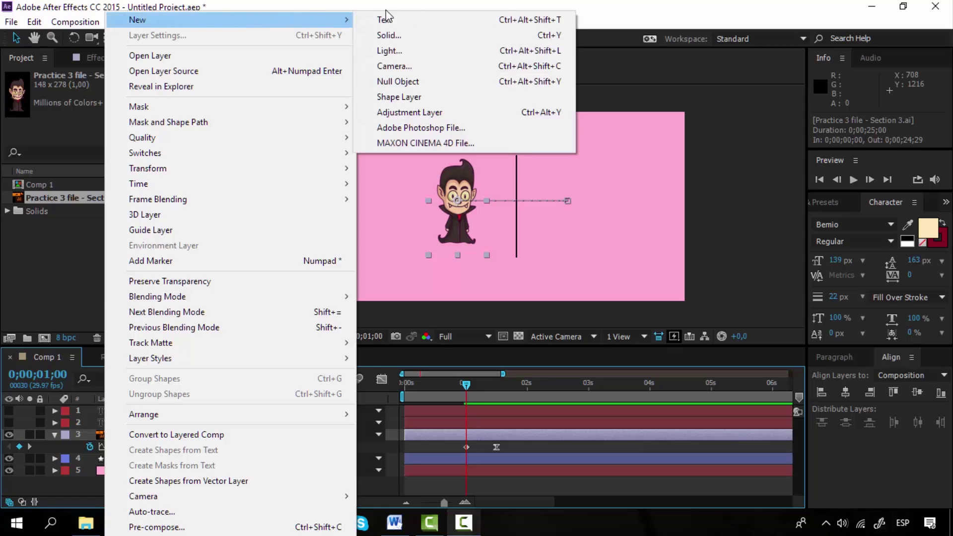
click(417, 97)
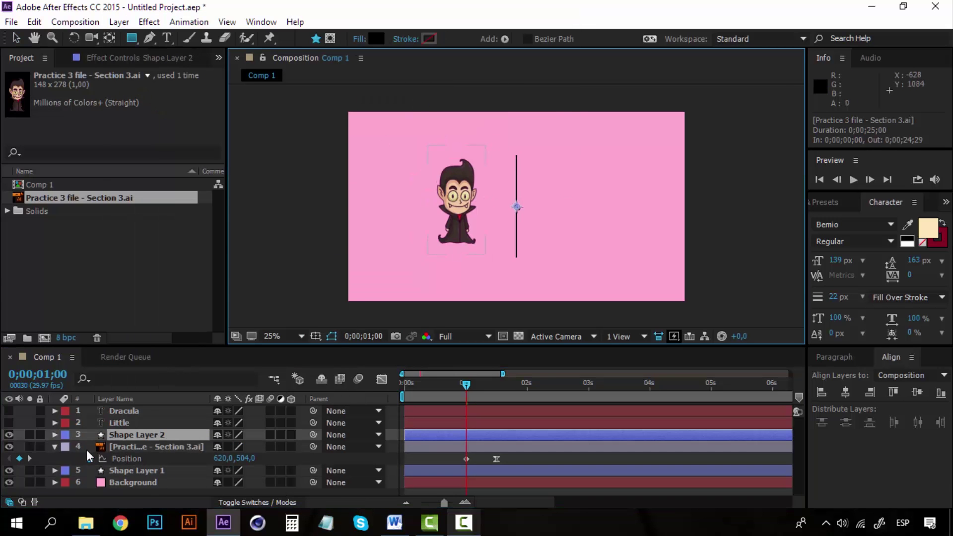
click(131, 37)
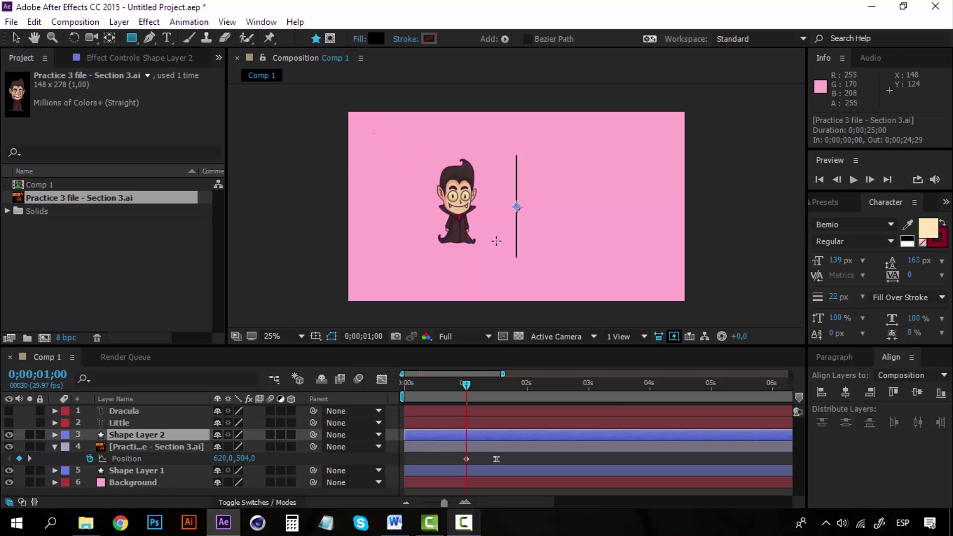
drag(375, 134, 516, 288)
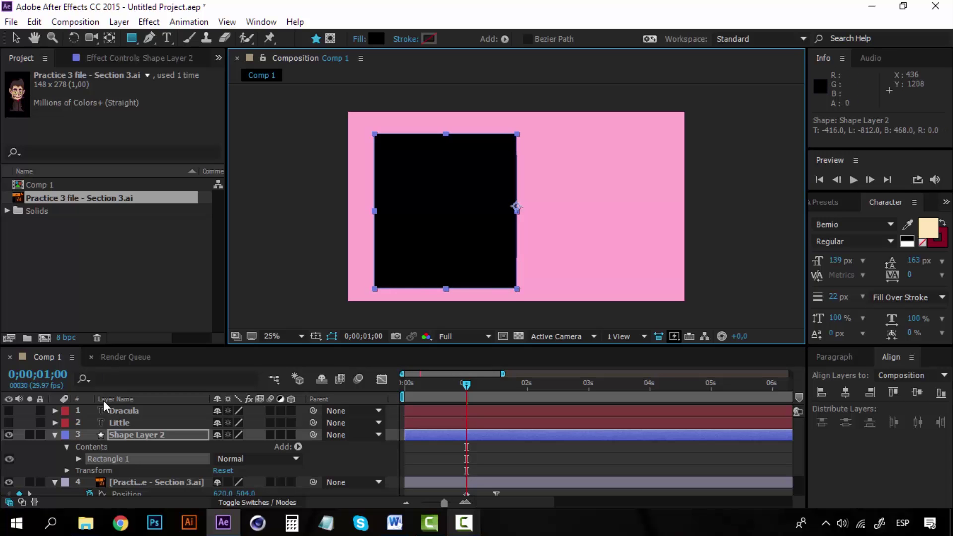
click(75, 437)
click(53, 435)
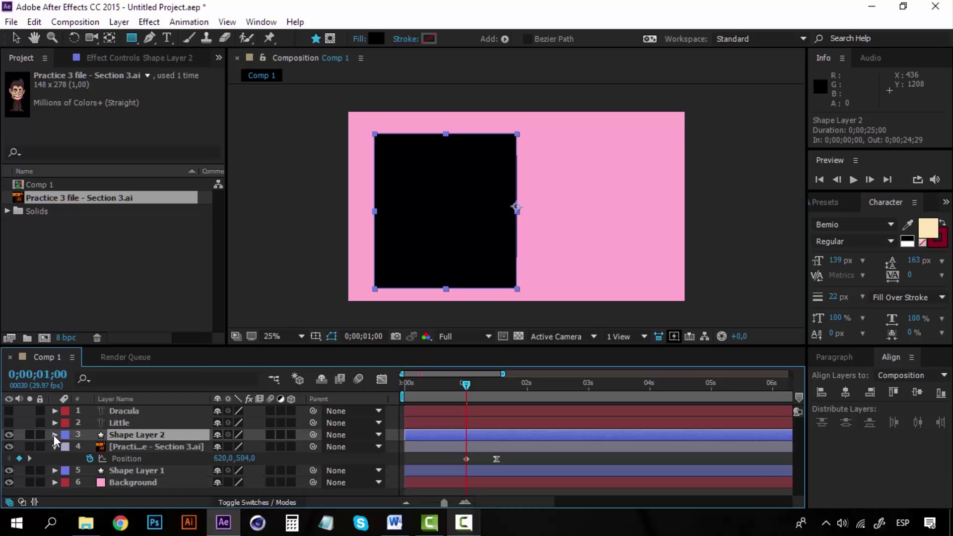
Select the vampire layer and show the Mode and TrkMat columns.
click(291, 446)
click(190, 449)
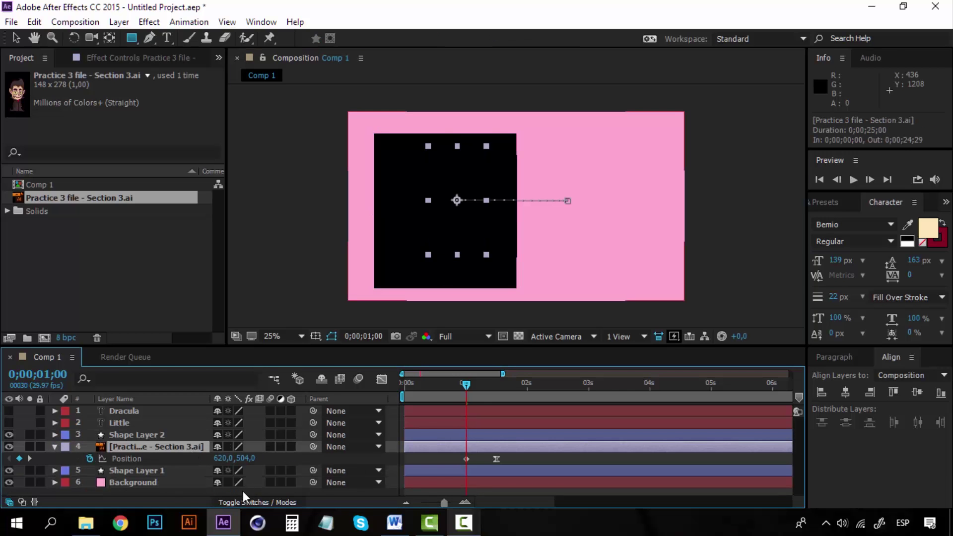
click(251, 502)
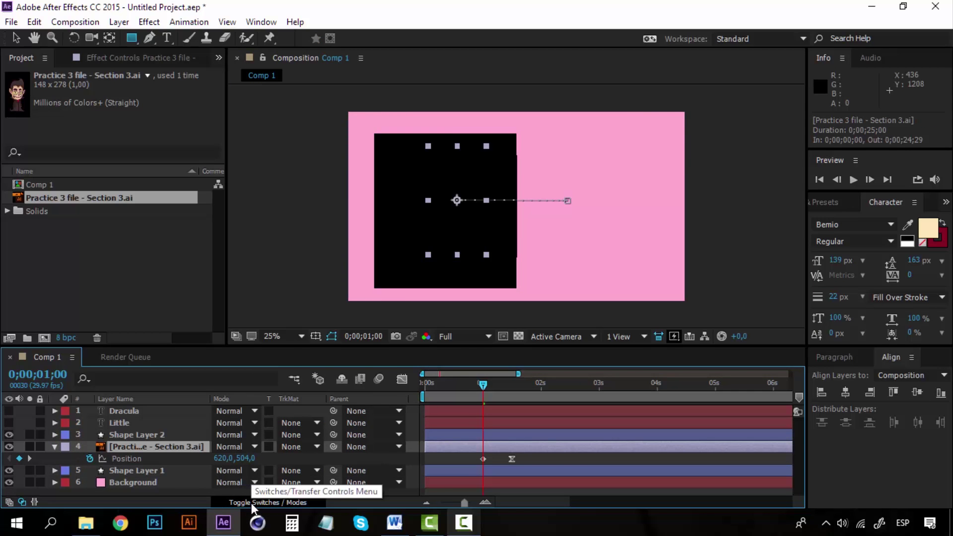
Set the vampire's TrkMat to Alpha Inverted Matte 'Shape Layer 2' and preview.
click(319, 444)
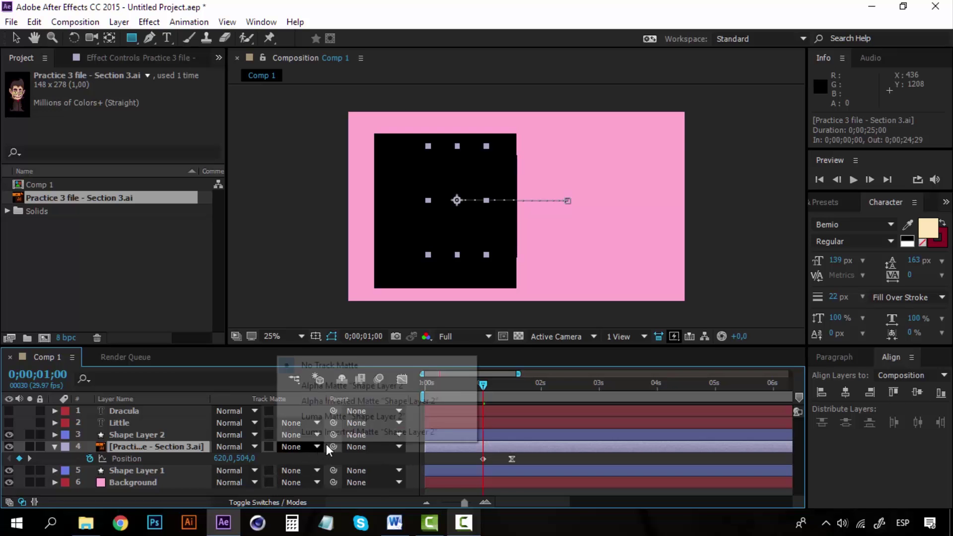
click(364, 386)
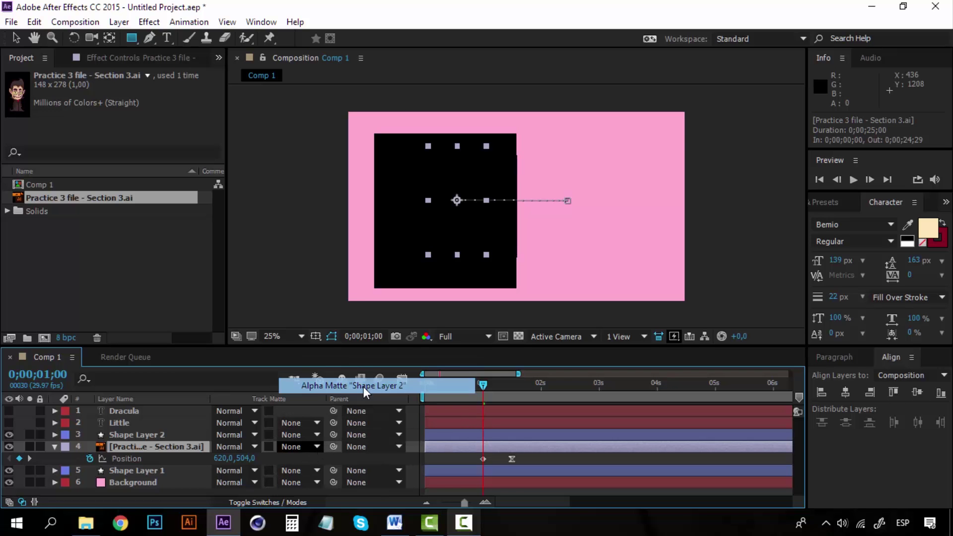
click(320, 441)
click(340, 401)
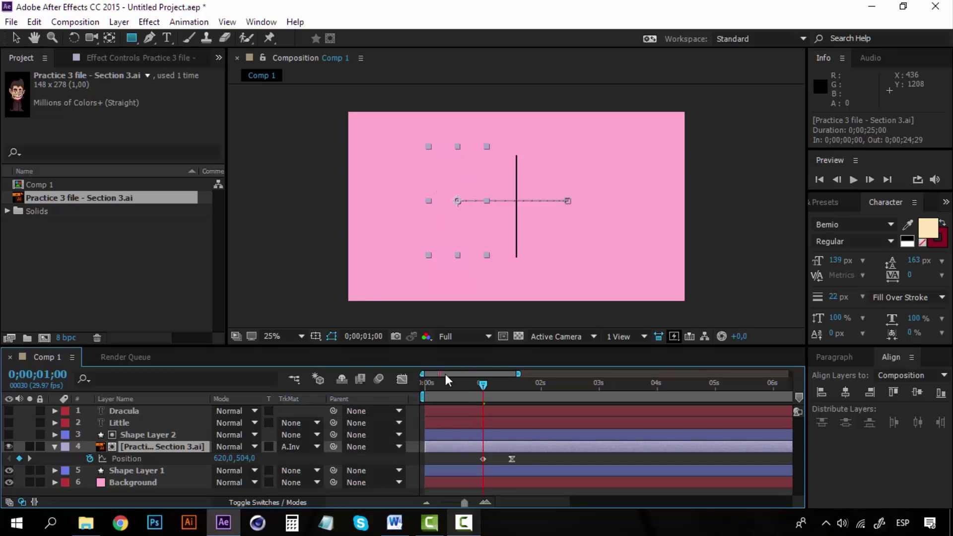
key(space)
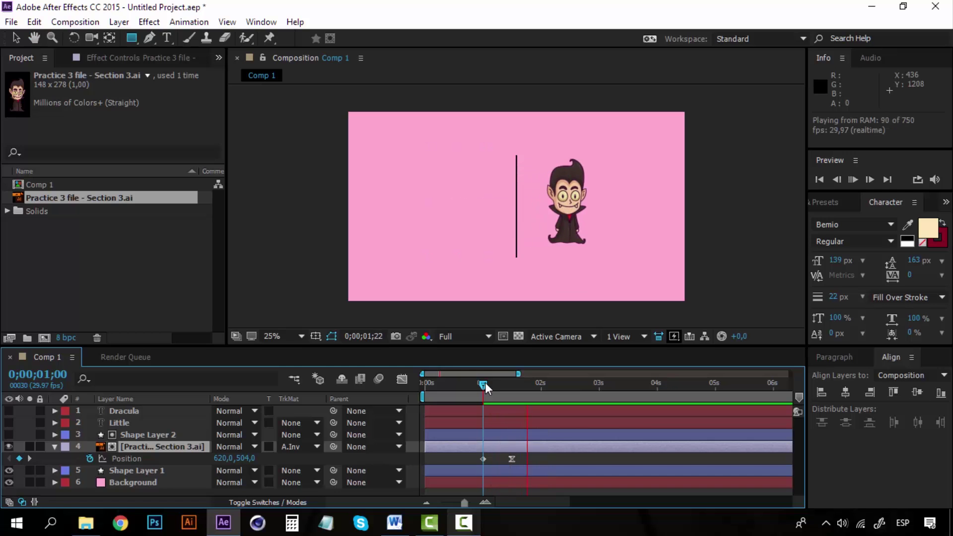
key(space)
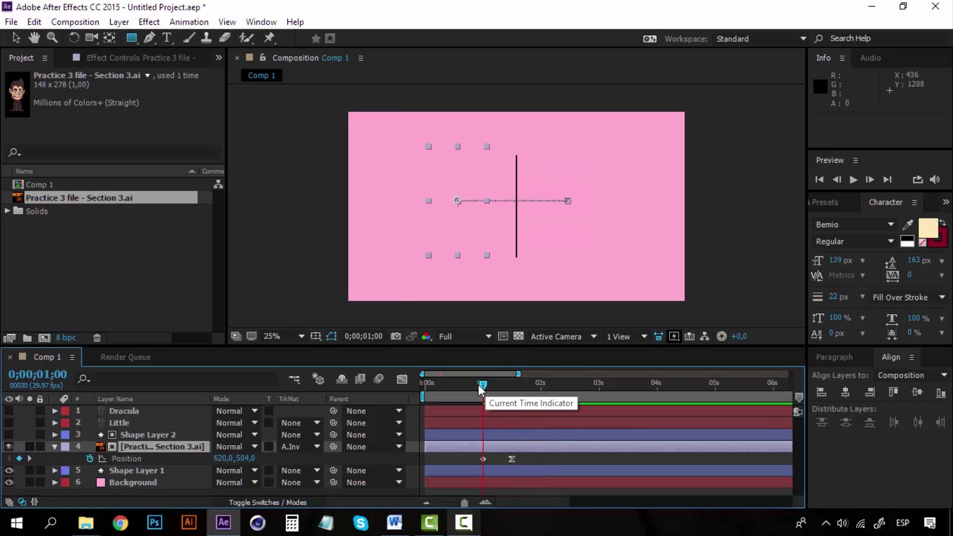
Compare with a plain Alpha Matte, revert to Alpha Inverted, and check 1;16.
click(298, 446)
click(338, 386)
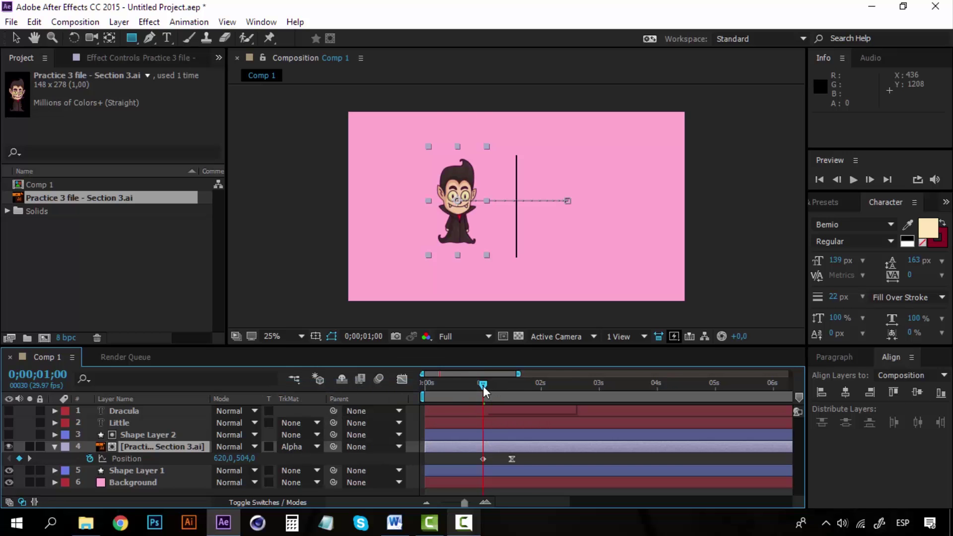
key(space)
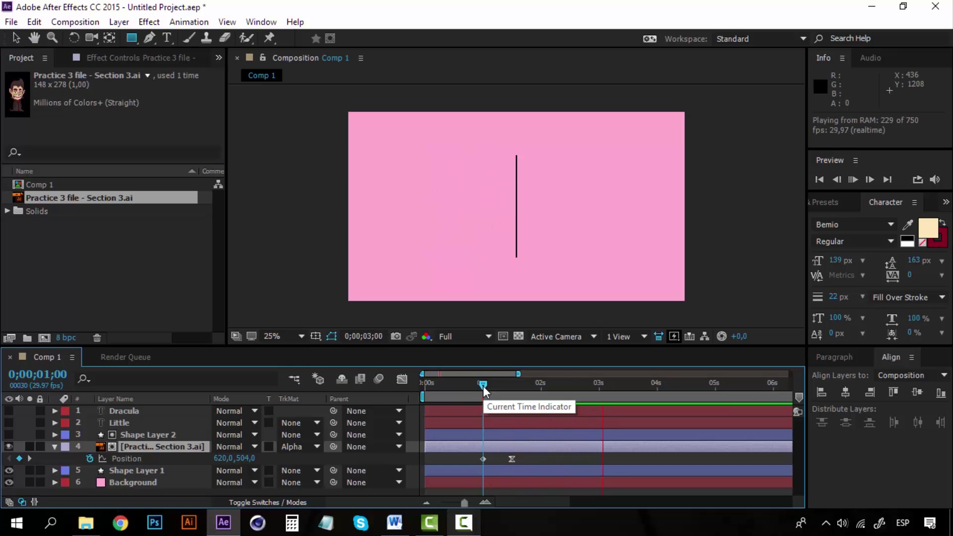
key(space)
click(292, 447)
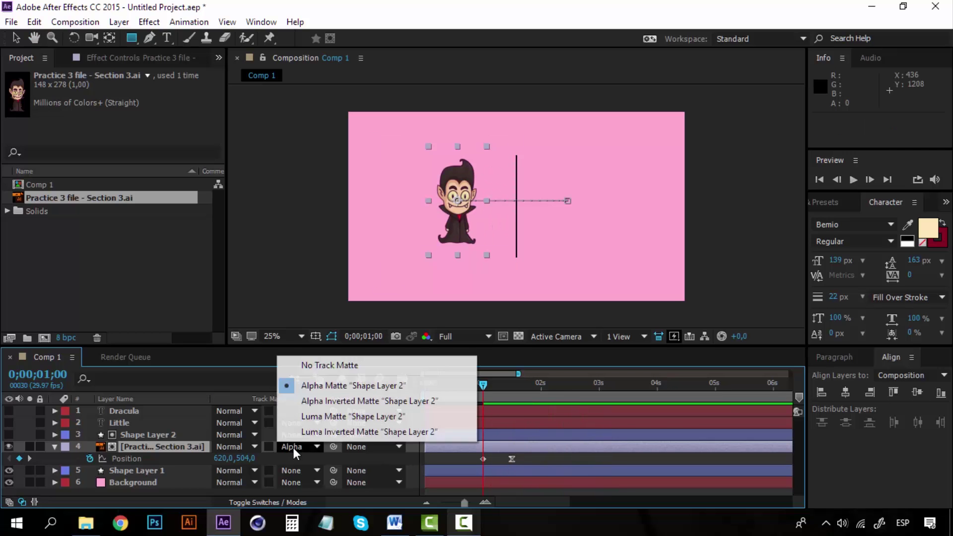
click(324, 400)
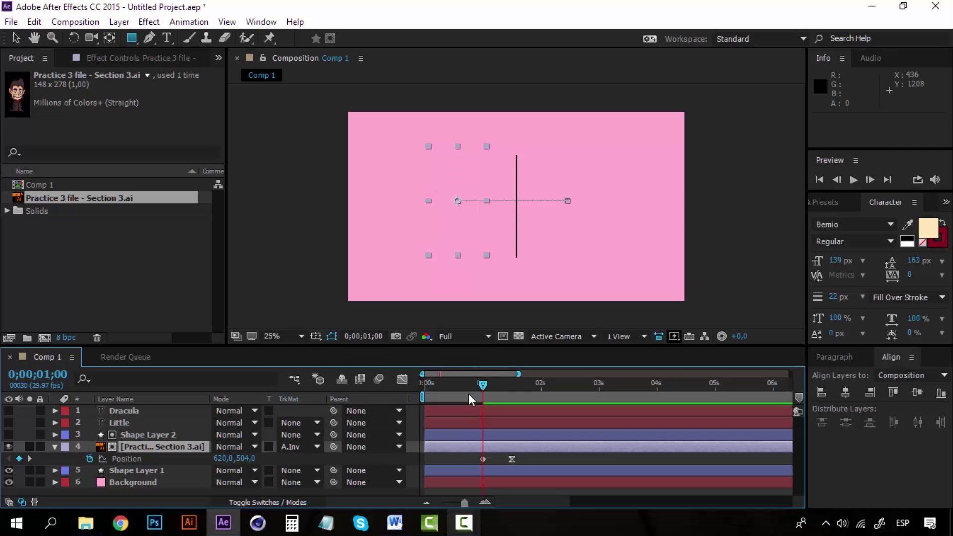
key(space)
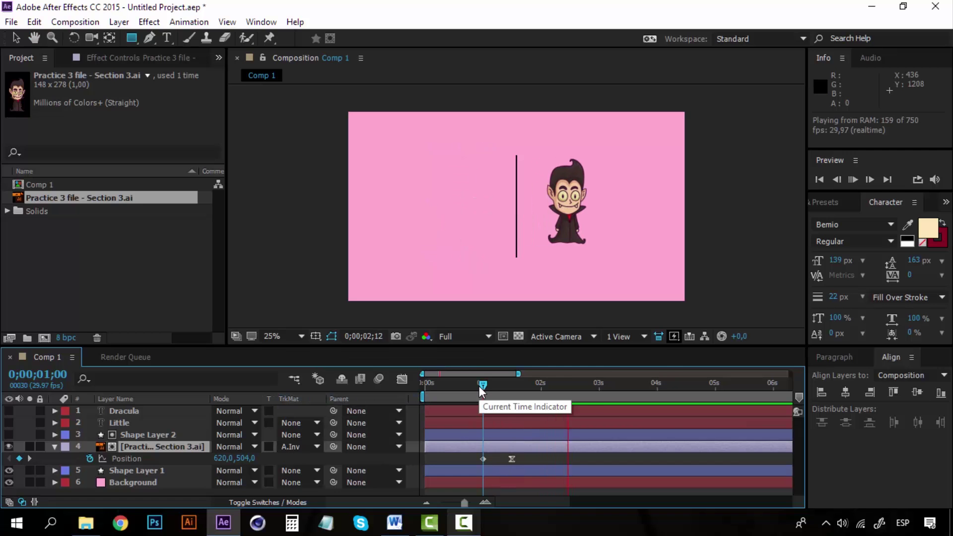
click(485, 383)
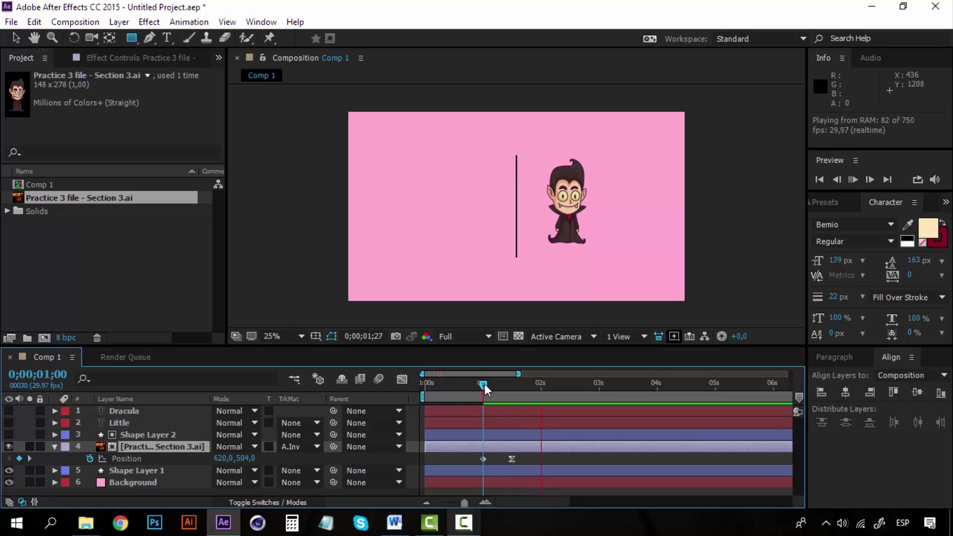
drag(485, 383, 514, 380)
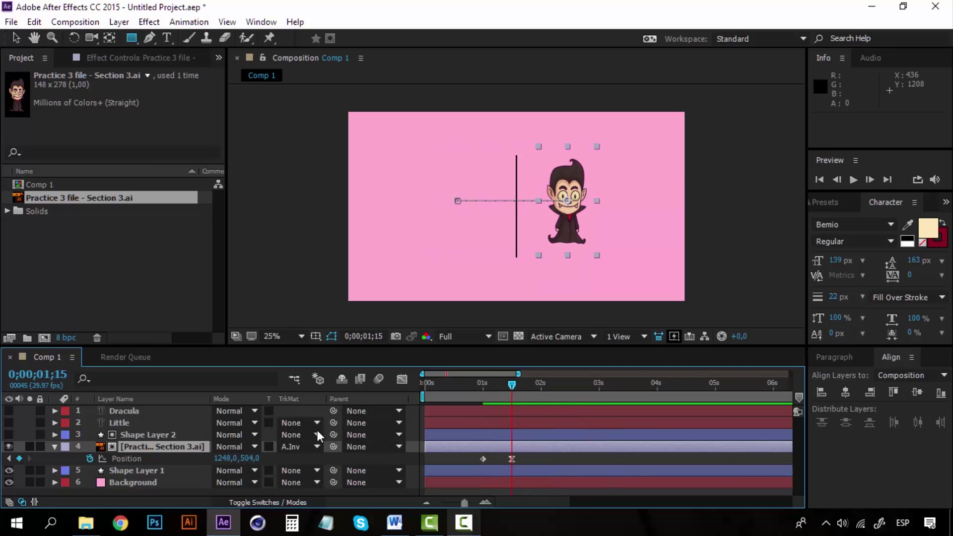
click(54, 447)
Show Little, reveal Position for Little and the vampire, and move to 2;00.
click(126, 424)
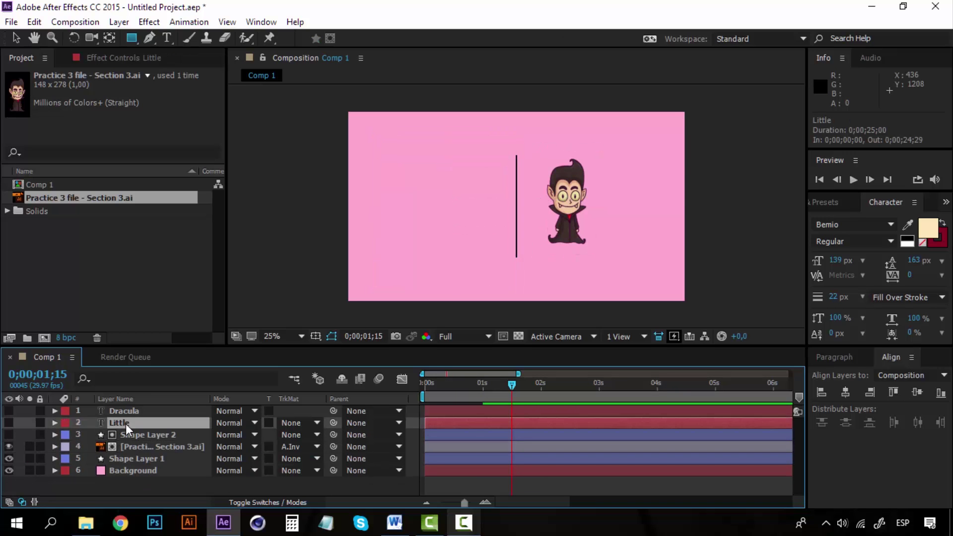
click(9, 423)
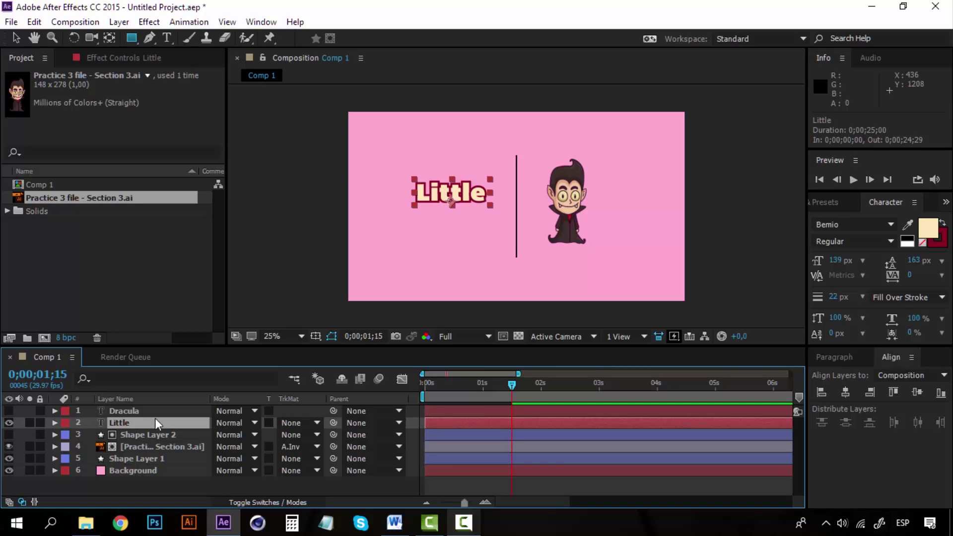
key(p)
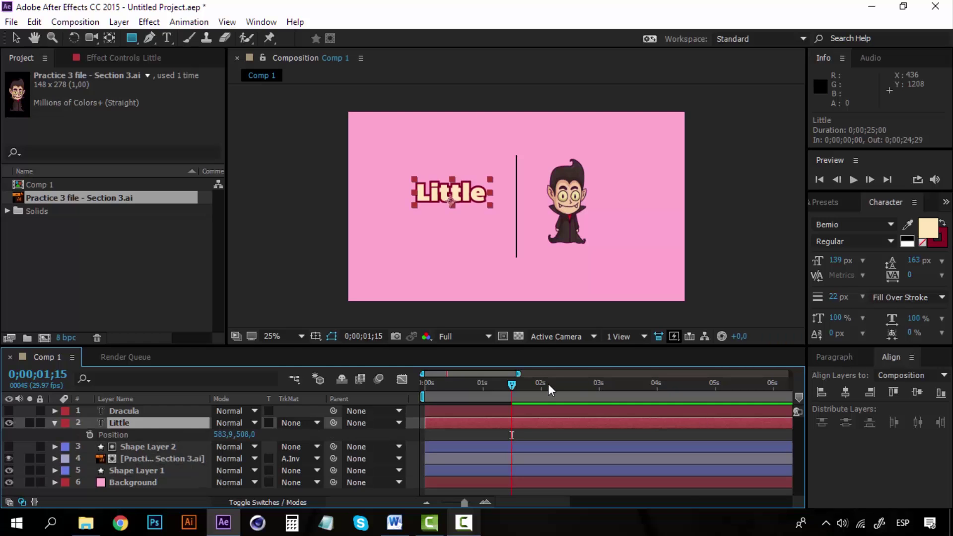
click(161, 457)
key(p)
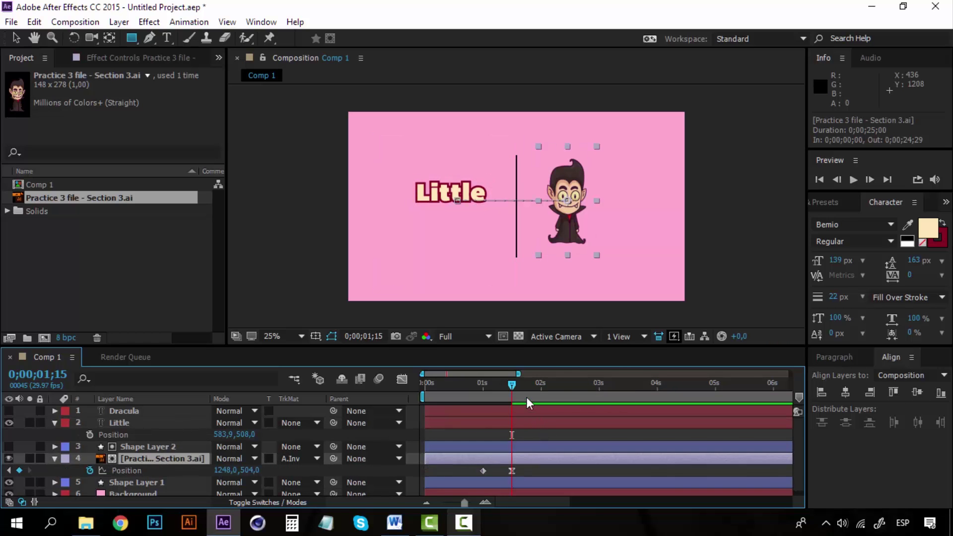
mouse_move(511, 384)
mouse_down()
mouse_move(491, 385)
mouse_move(512, 386)
mouse_up()
drag(542, 386, 541, 386)
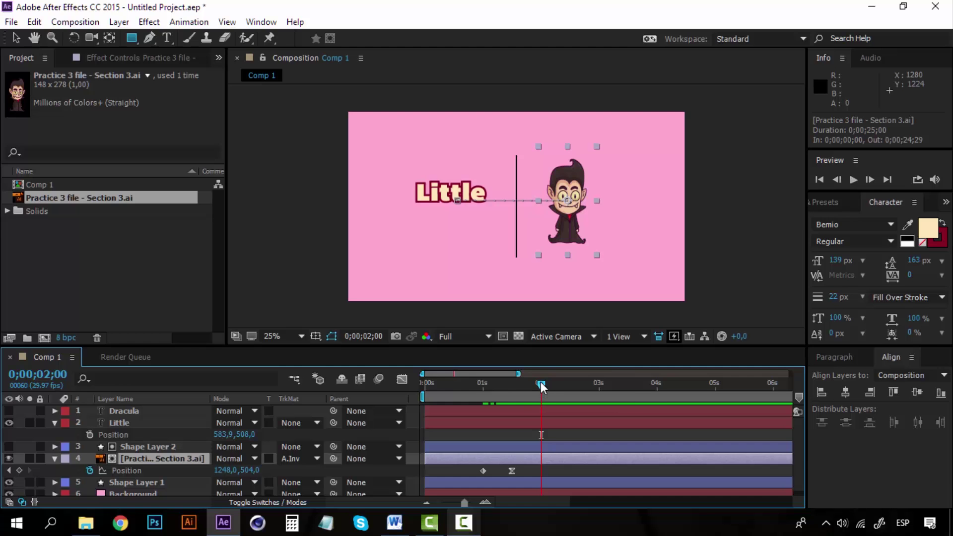
Keyframe Little's Position from 1299.9,508 at 2;00 to 583.9,508 at 2;15, then preview.
click(122, 423)
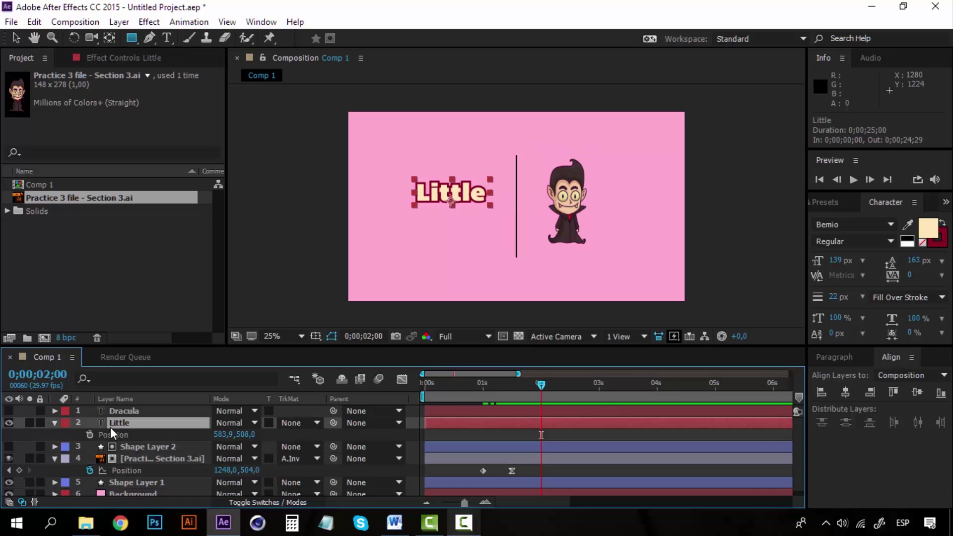
click(91, 436)
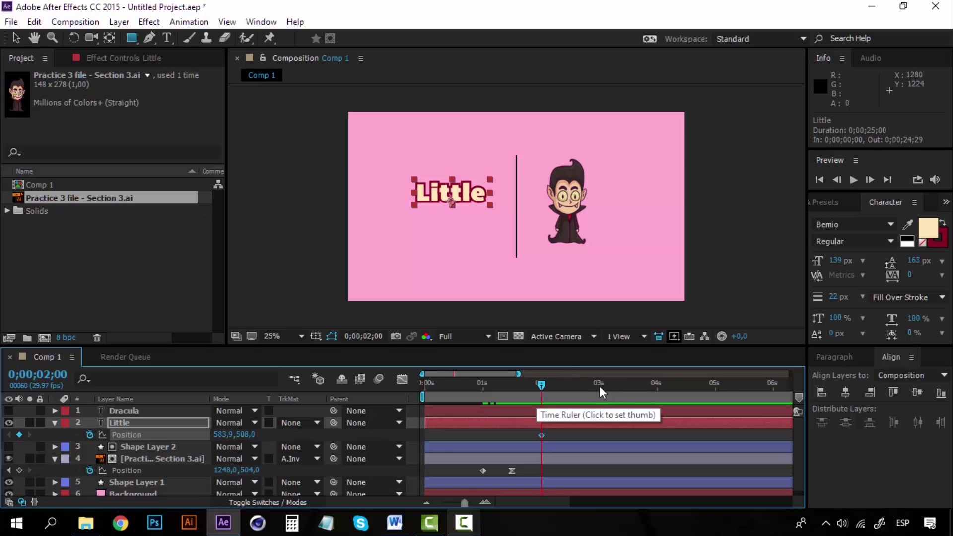
drag(574, 383, 570, 384)
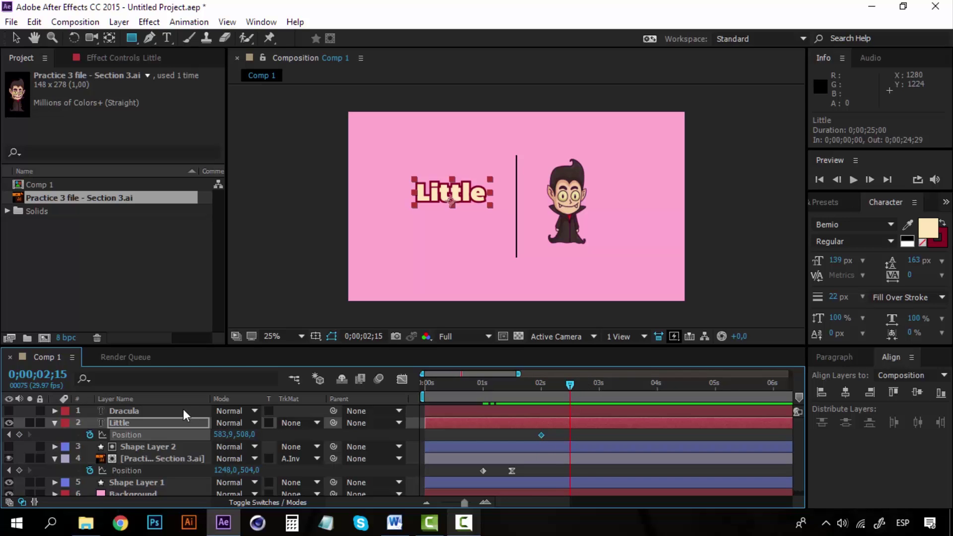
click(540, 386)
click(16, 38)
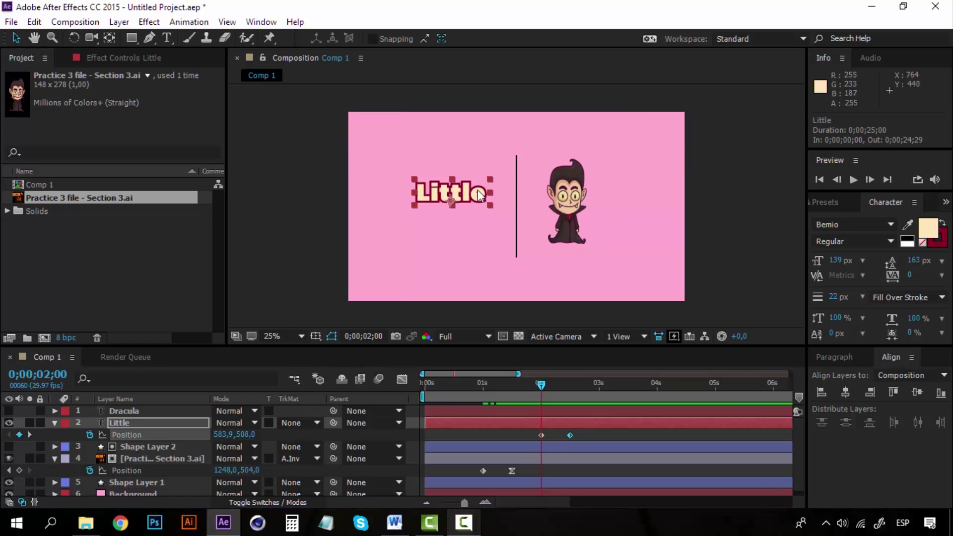
mouse_move(479, 194)
mouse_down()
mouse_move(612, 197)
mouse_move(597, 197)
mouse_up()
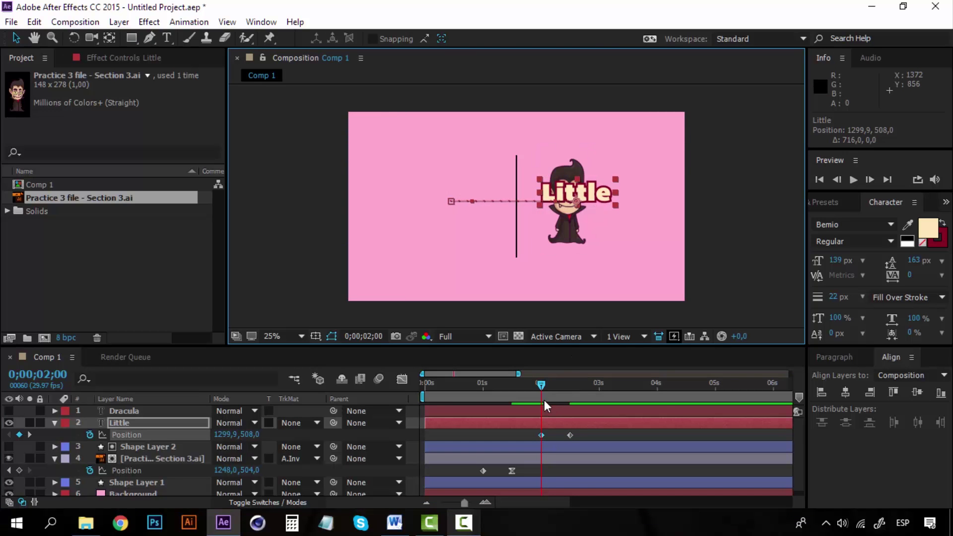
click(541, 384)
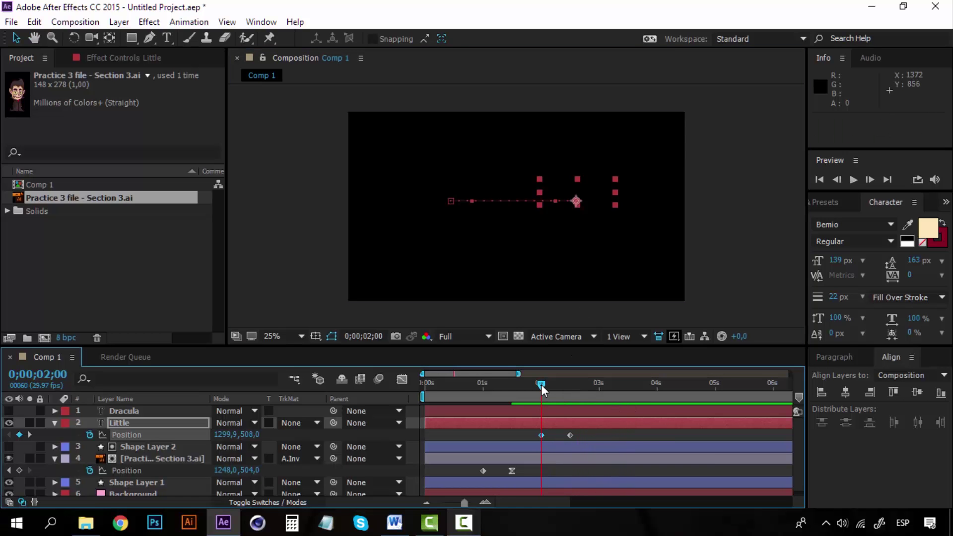
key(space)
key(space)
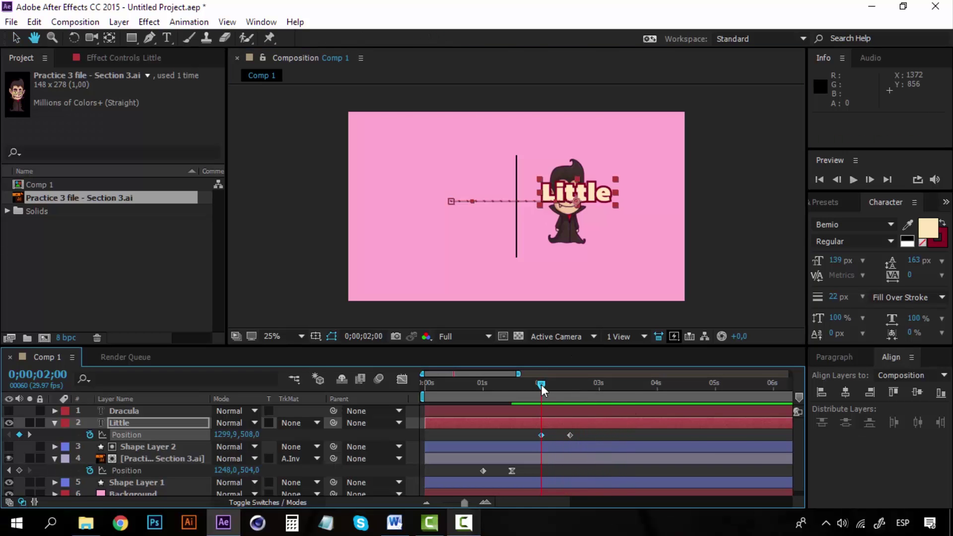
key(space)
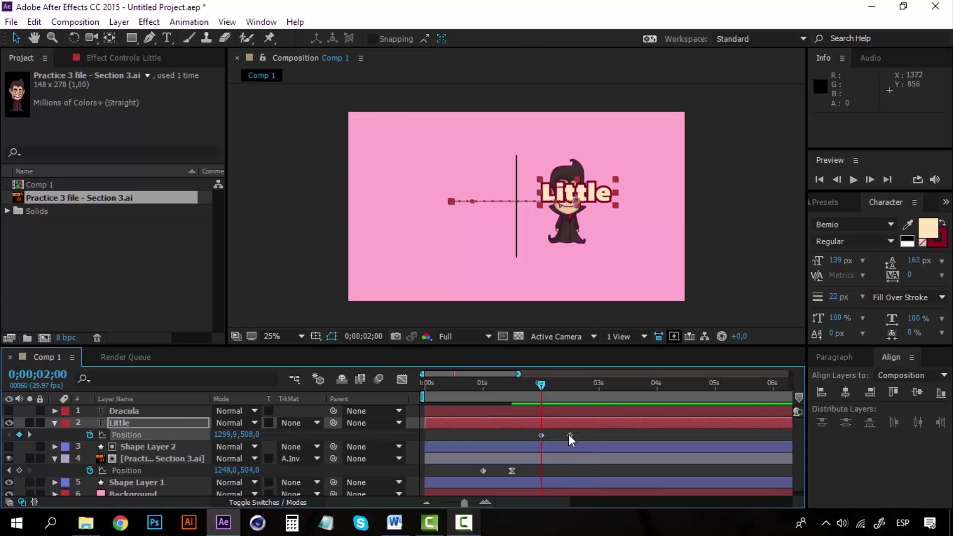
right_click(568, 435)
mouse_move(725, 425)
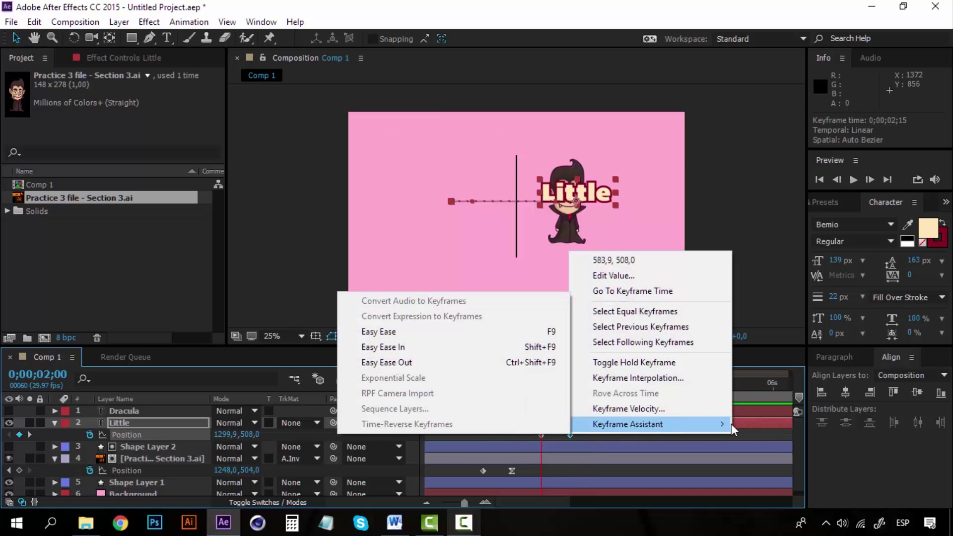
click(446, 332)
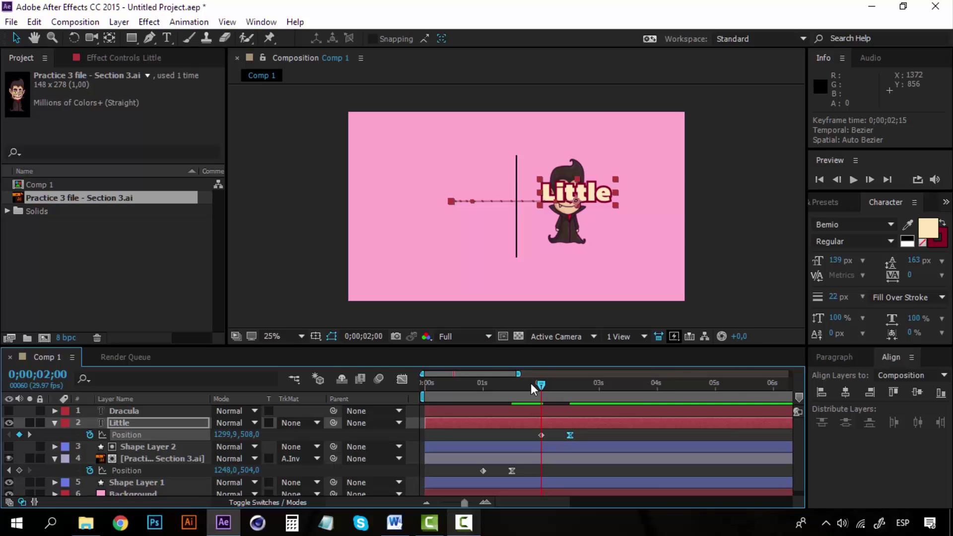
key(space)
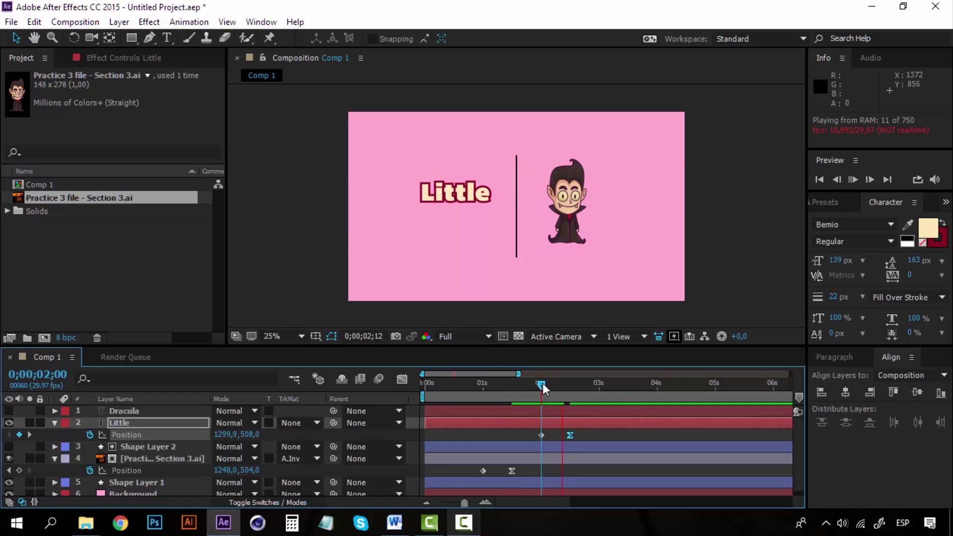
key(space)
key(space)
key(space)
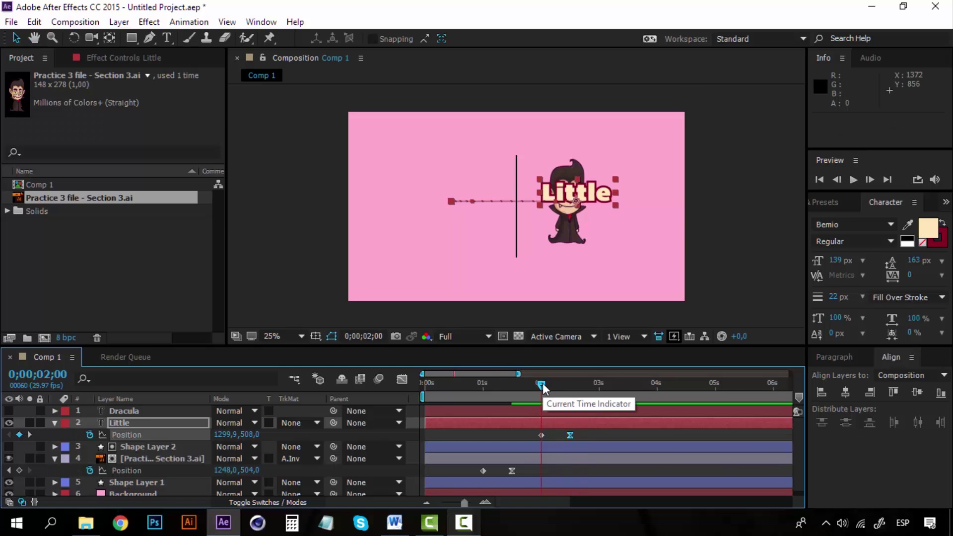
key(space)
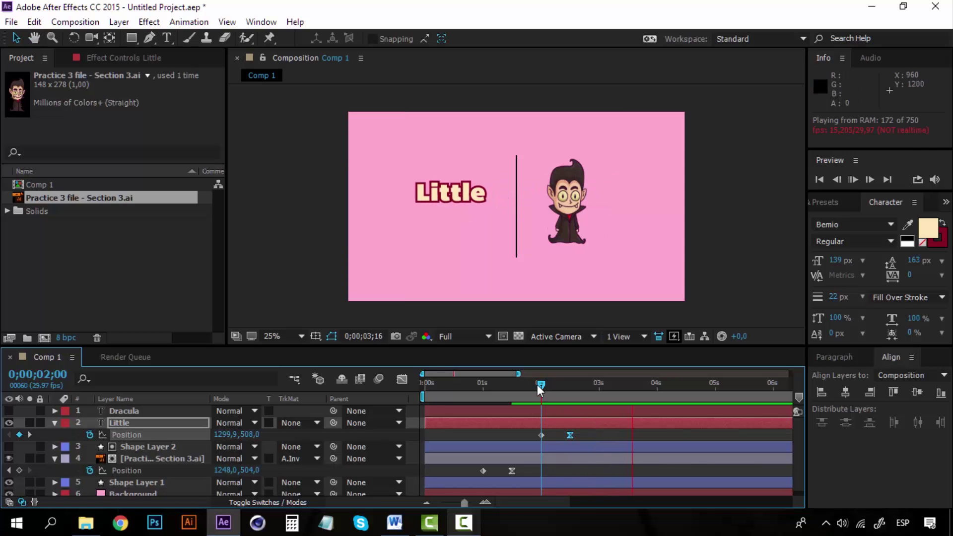
key(space)
key(space)
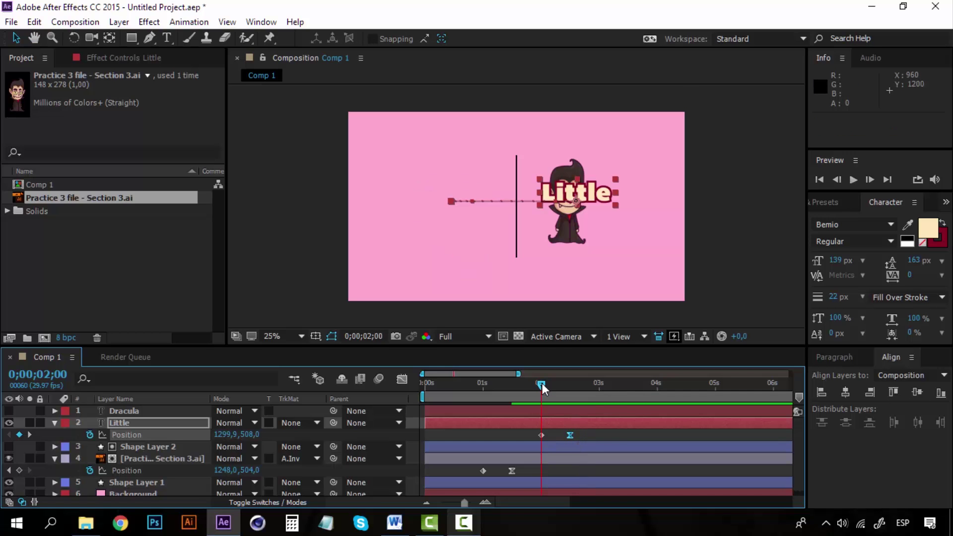
key(space)
drag(542, 384, 554, 387)
click(539, 388)
key(space)
click(569, 388)
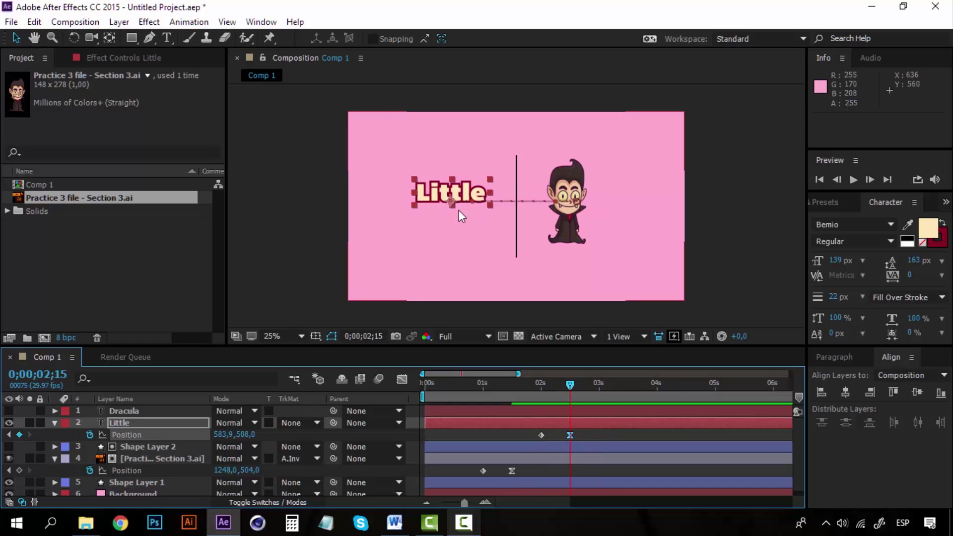
Show Dracula and keyframe it from 500,508 at 2;15 to 500,672 at 3;00.
click(132, 416)
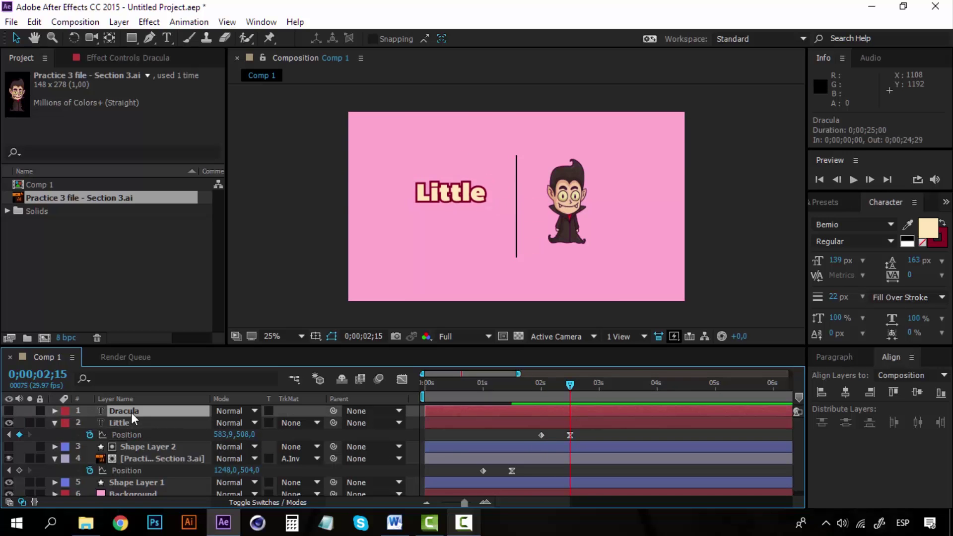
click(8, 411)
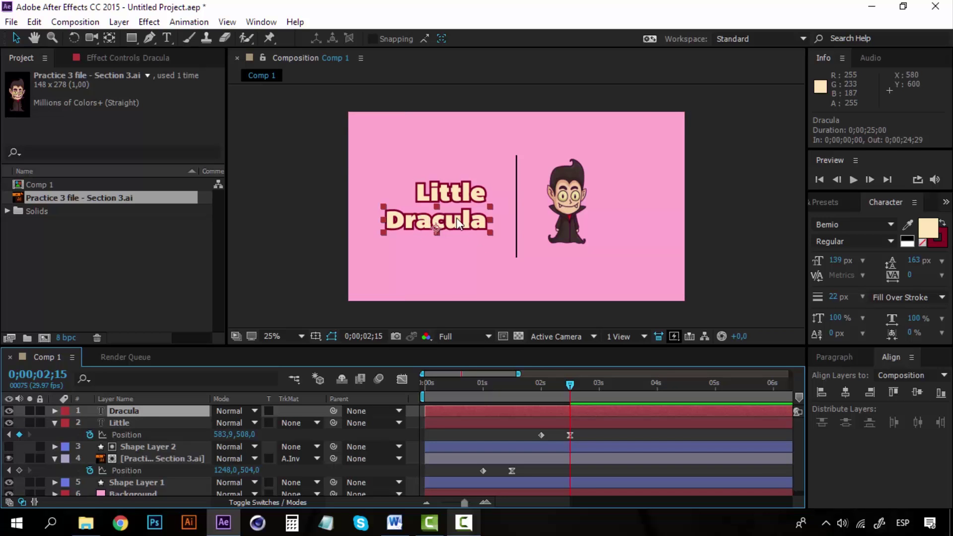
drag(465, 221, 457, 194)
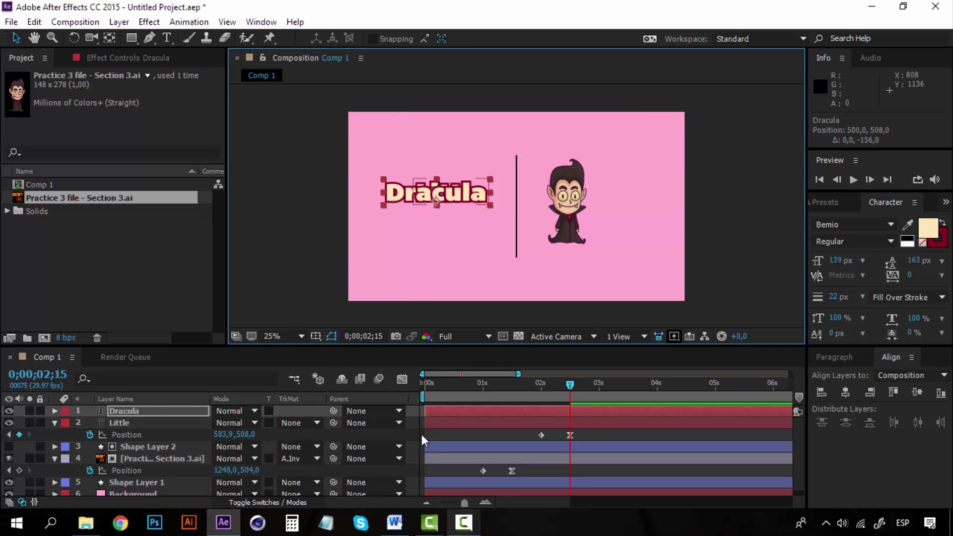
key(p)
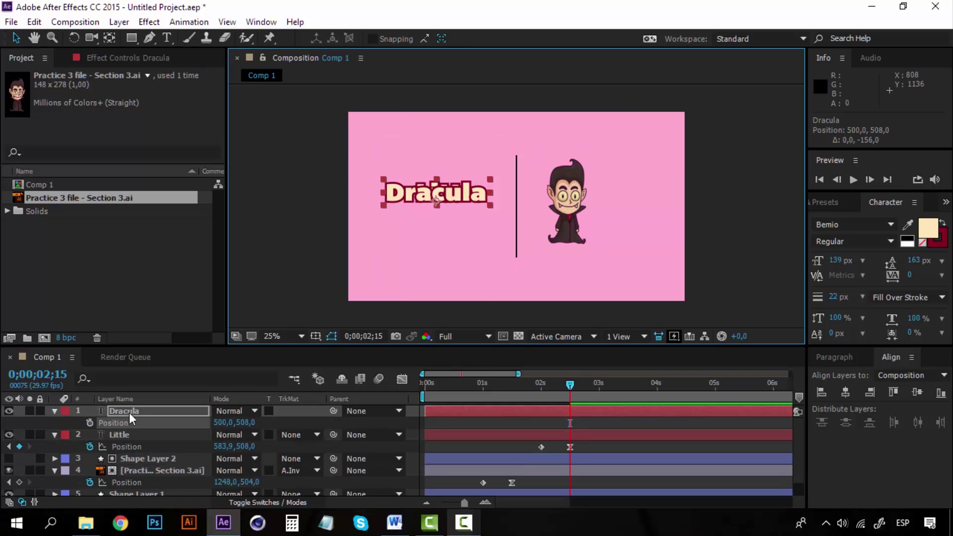
click(92, 421)
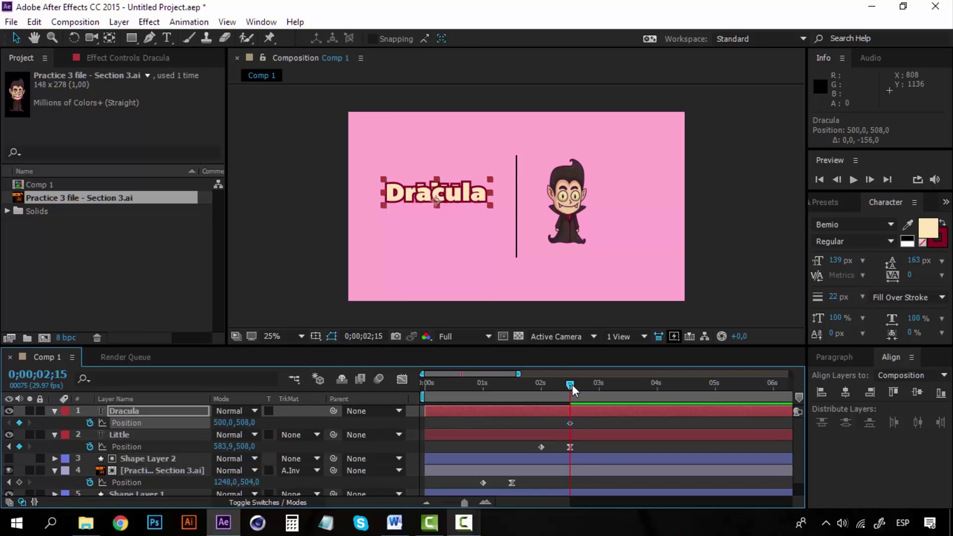
drag(571, 384, 600, 384)
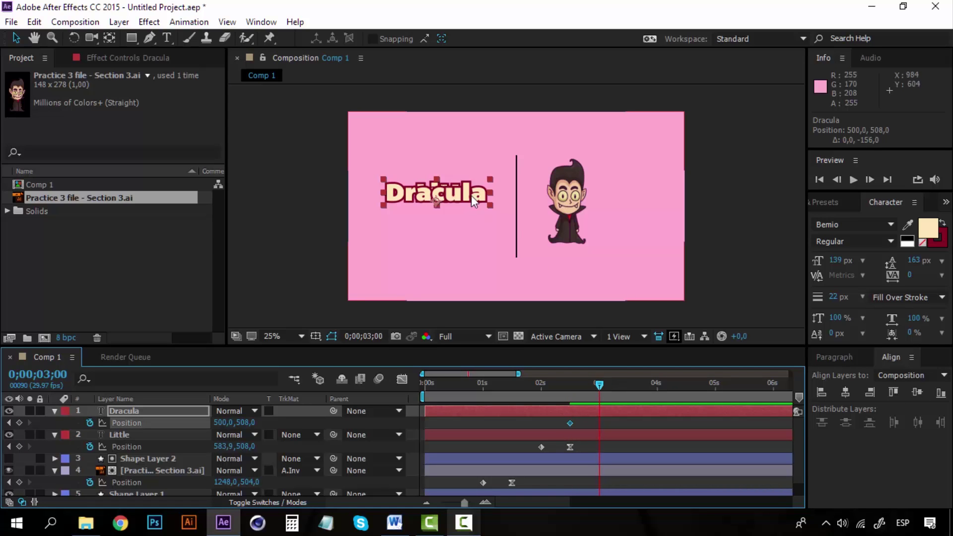
mouse_move(464, 205)
mouse_down()
mouse_move(463, 223)
mouse_move(463, 215)
mouse_up()
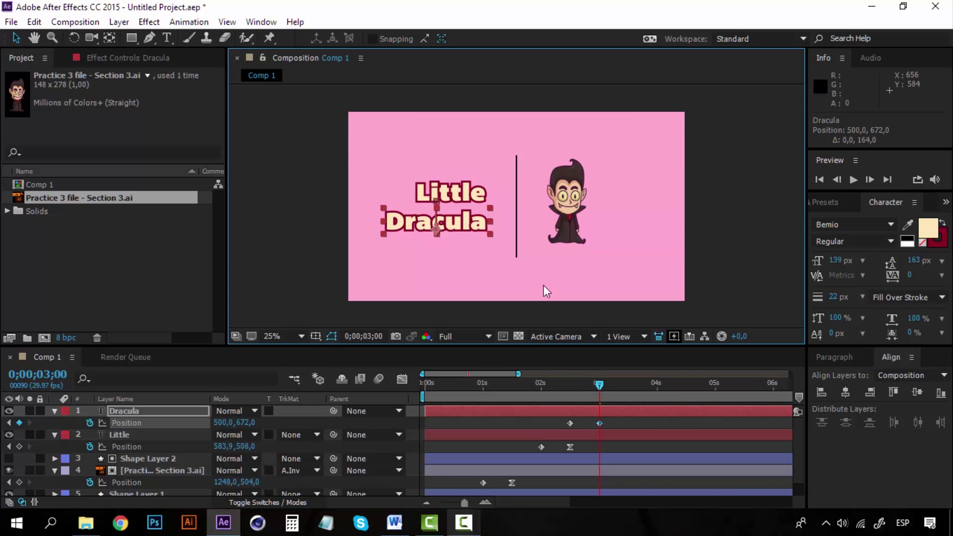
Preview, apply Easy Ease Out to Dracula's 2;15 keyframe, and hide Dracula.
click(568, 384)
key(space)
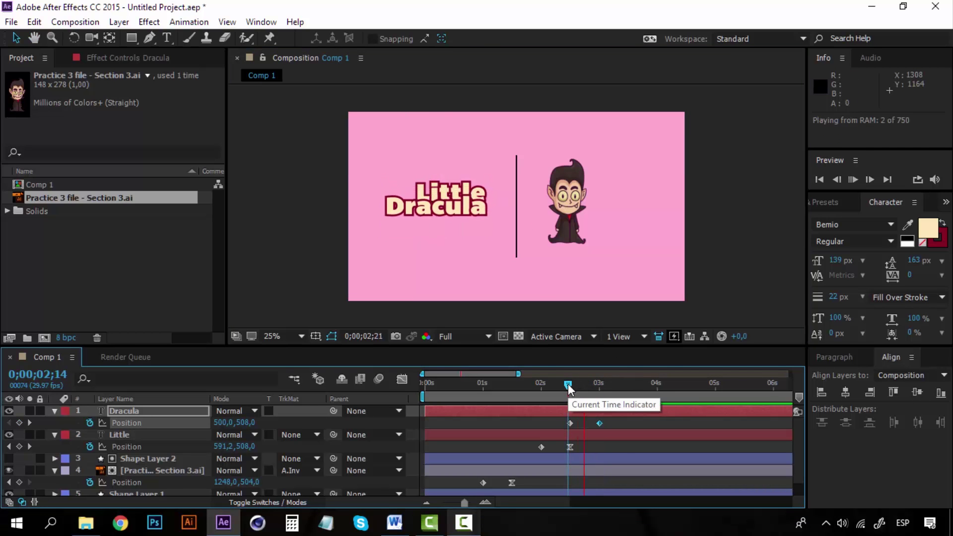
drag(568, 388, 540, 388)
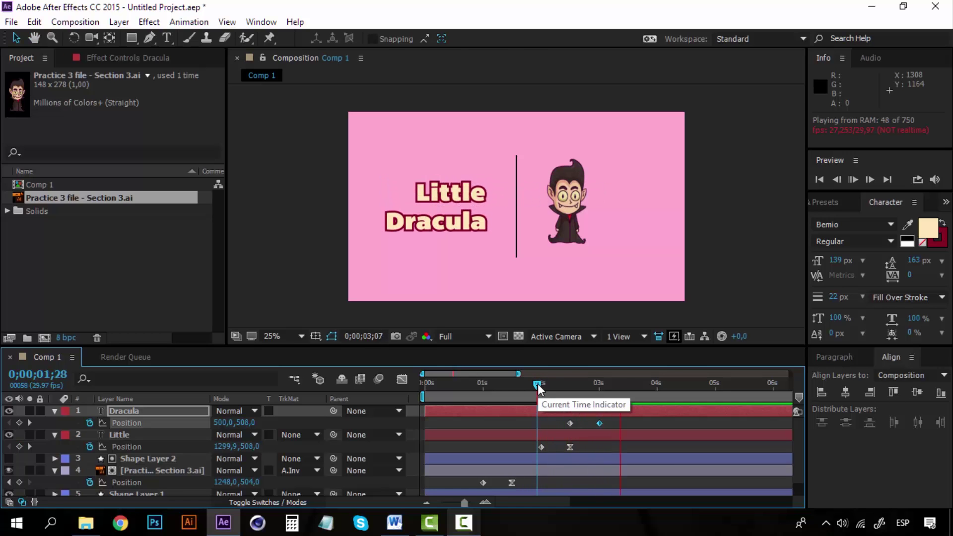
key(space)
drag(558, 387, 570, 384)
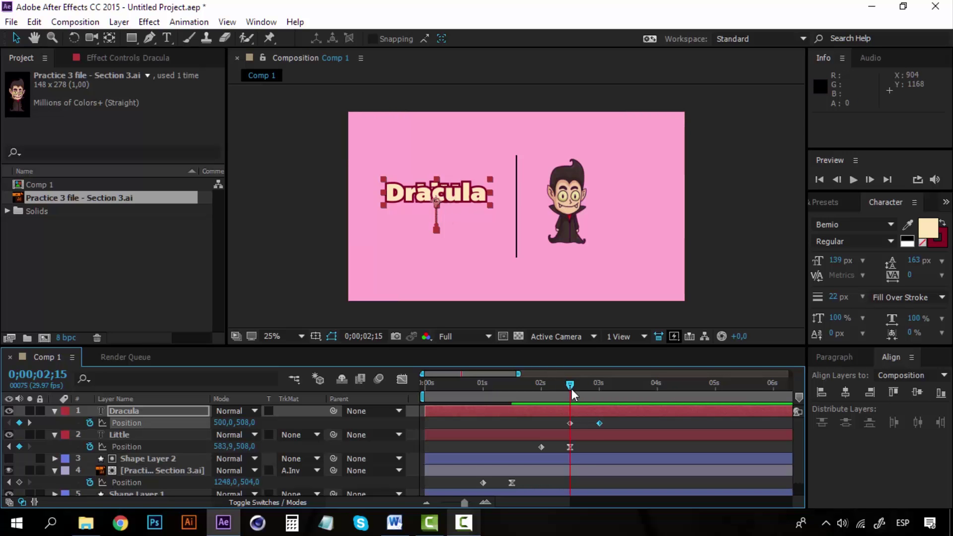
right_click(599, 425)
mouse_move(668, 416)
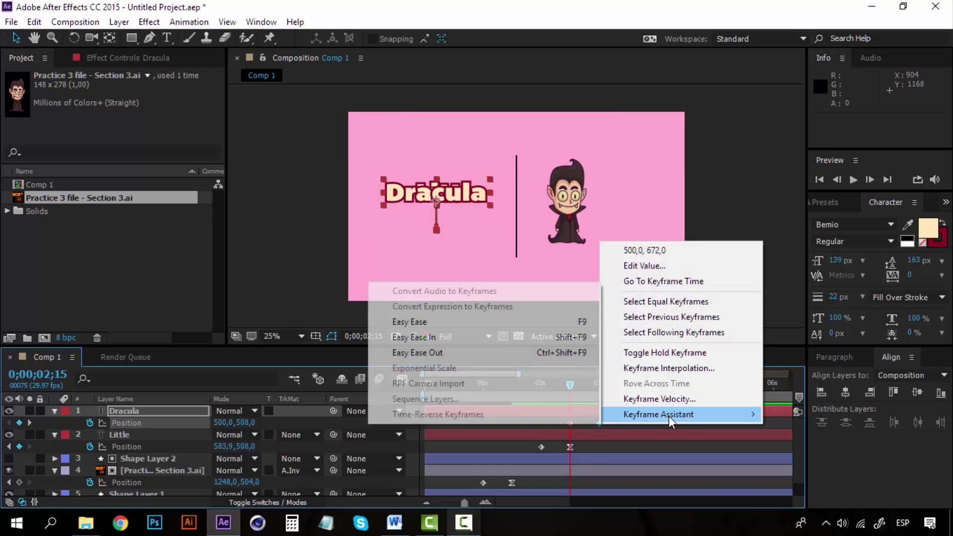
click(457, 352)
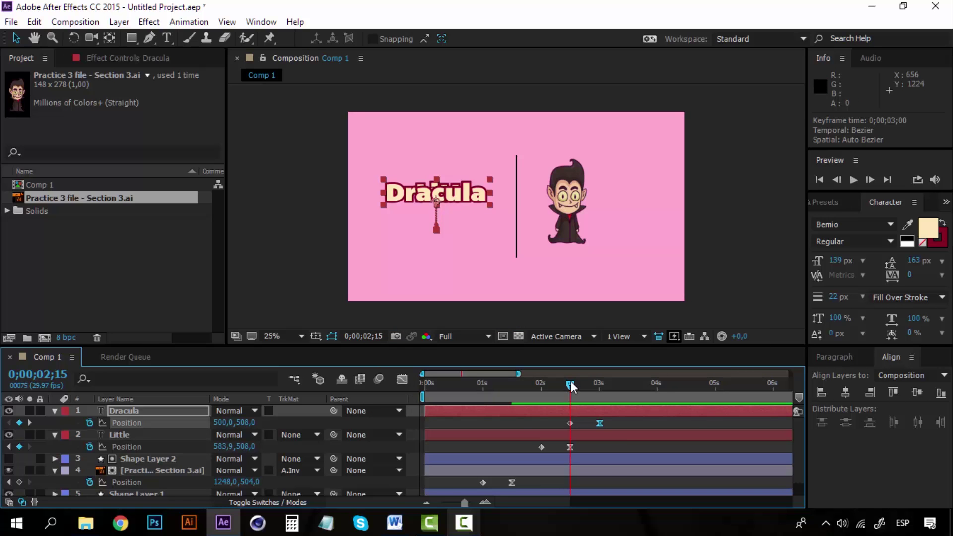
drag(571, 384, 600, 388)
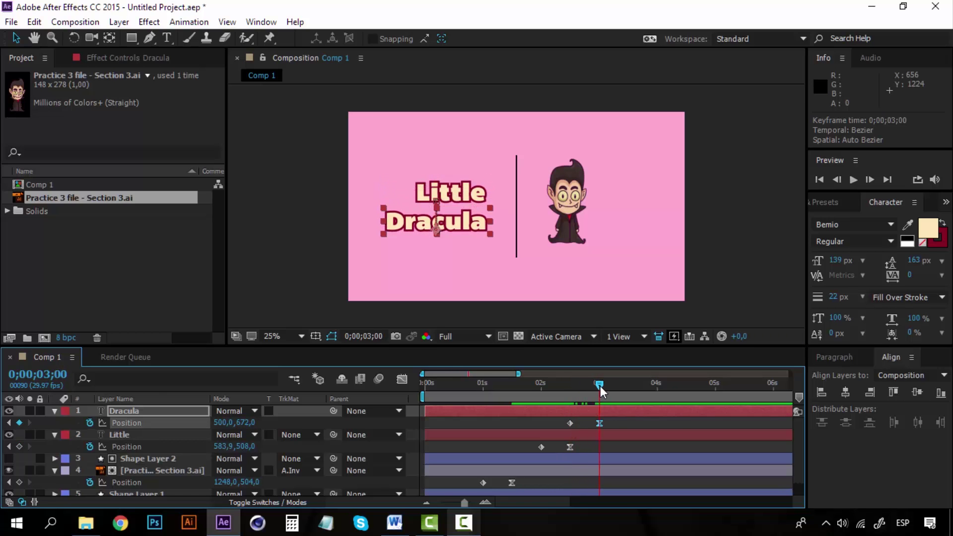
click(133, 432)
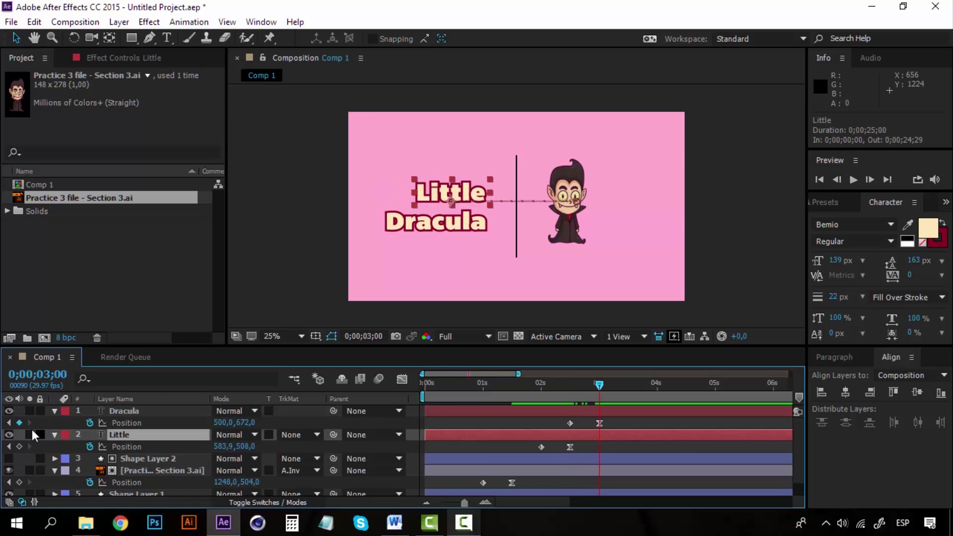
click(9, 411)
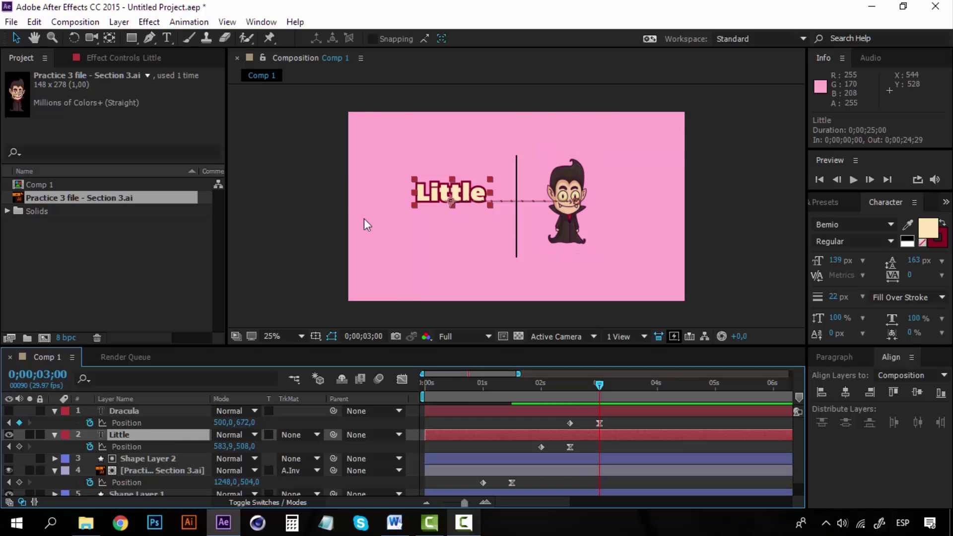
Create Shape Layer 3 with a black rectangle spanning from the line rightward over the vampire.
click(121, 23)
mouse_move(379, 18)
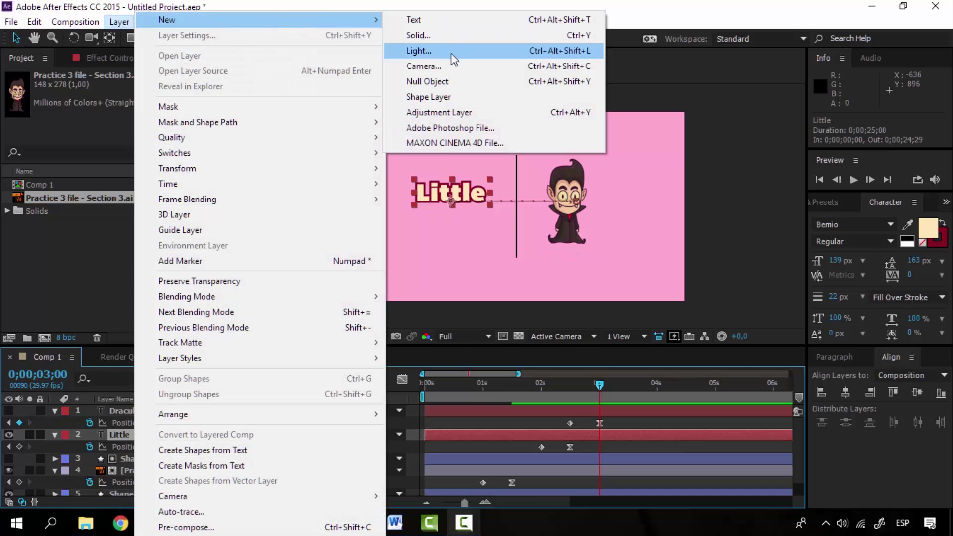
click(442, 97)
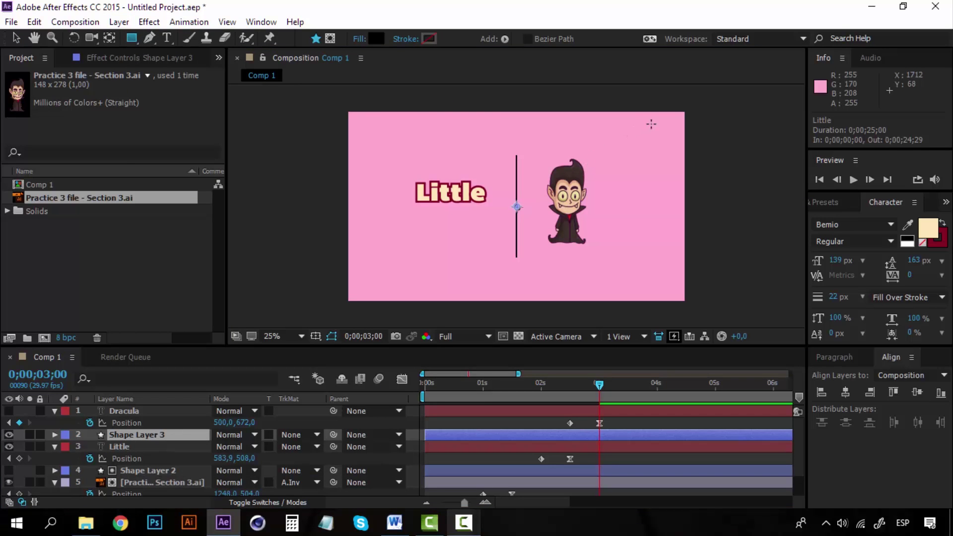
drag(651, 130, 516, 279)
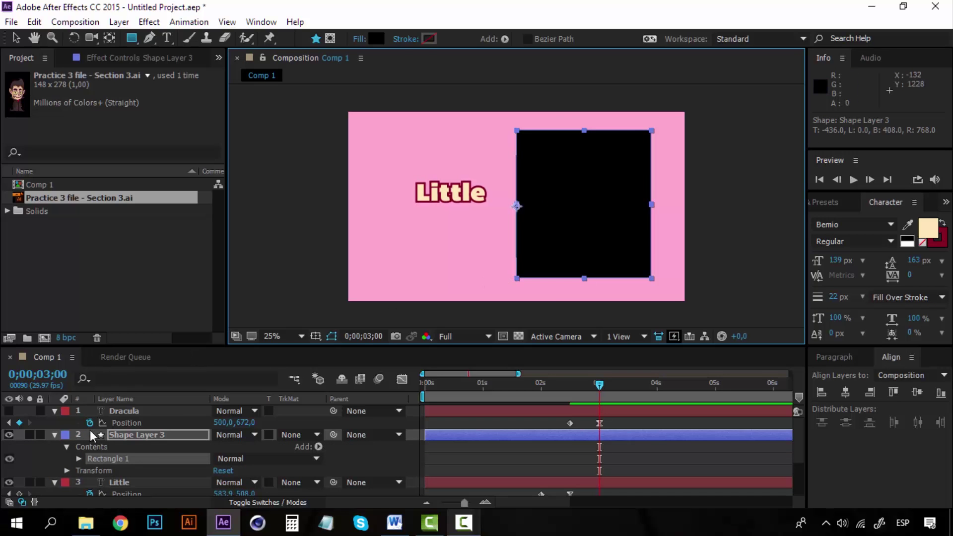
click(53, 435)
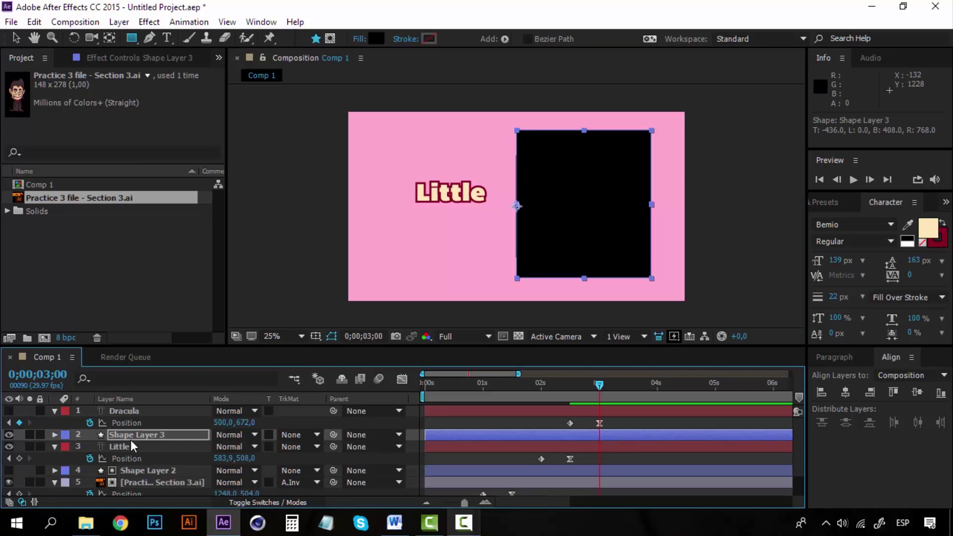
click(127, 446)
click(138, 437)
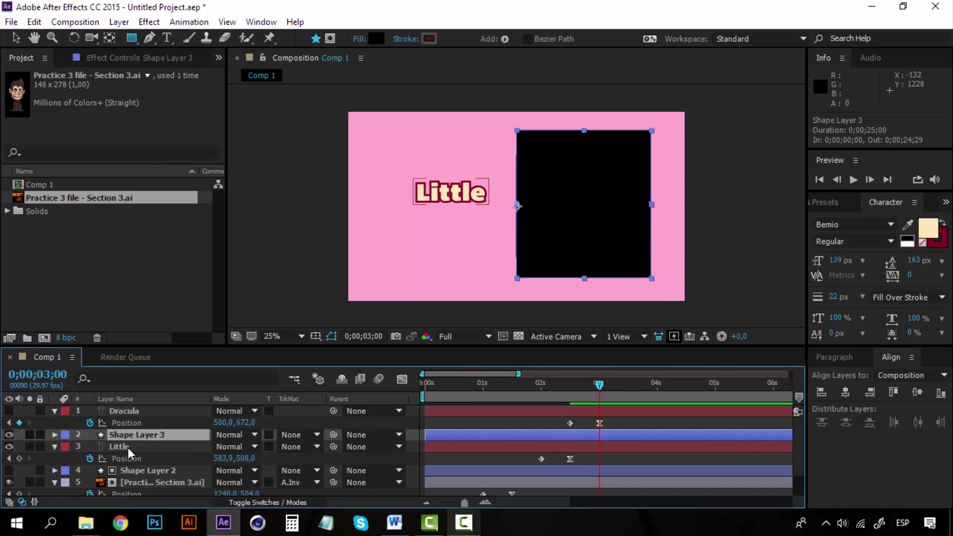
click(127, 447)
click(143, 435)
click(130, 446)
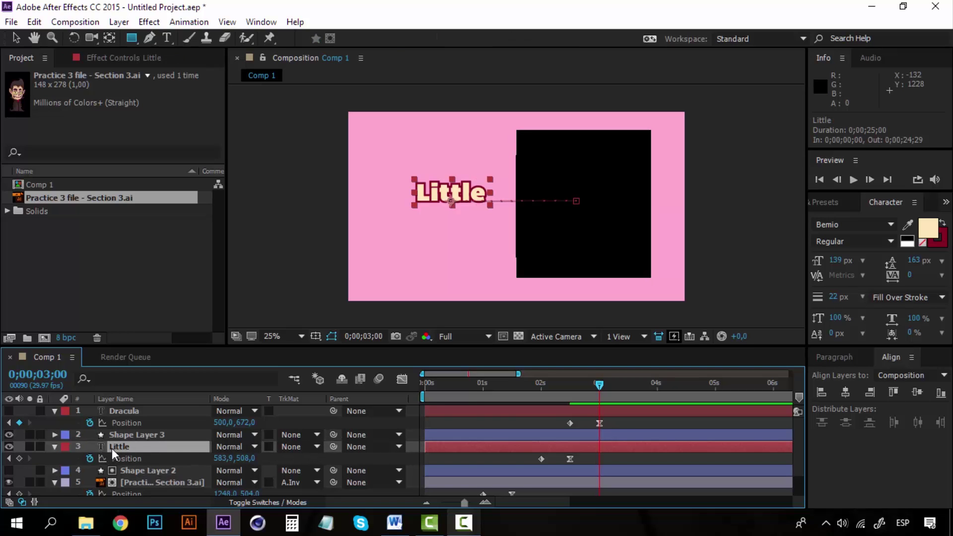
Set Little's TrkMat to Alpha Inverted Matte 'Shape Layer 3' and preview the slide-out.
click(316, 445)
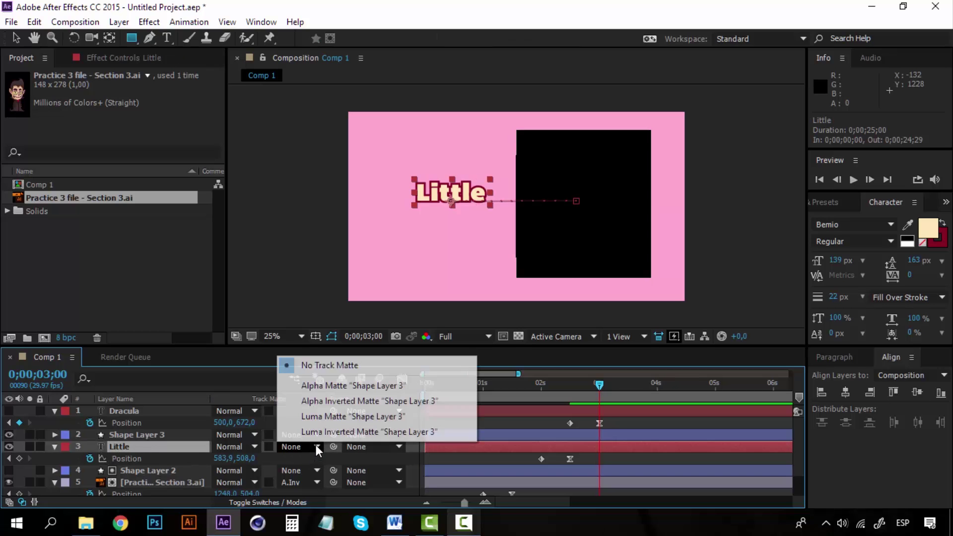
click(338, 401)
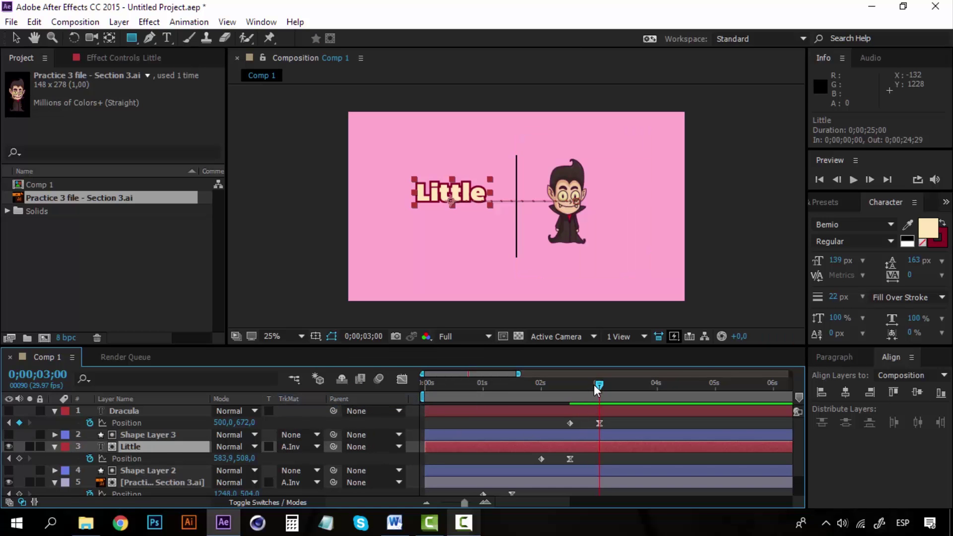
drag(595, 384, 481, 385)
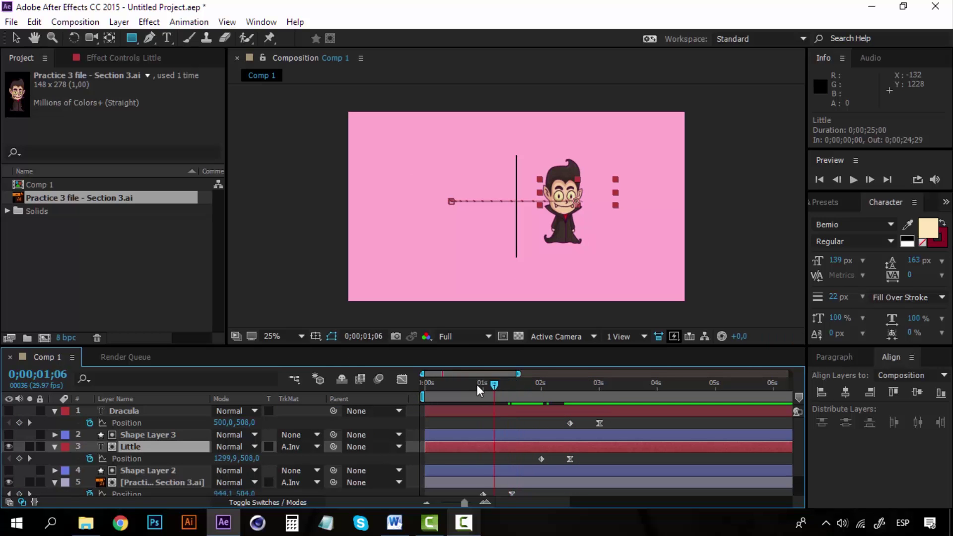
key(space)
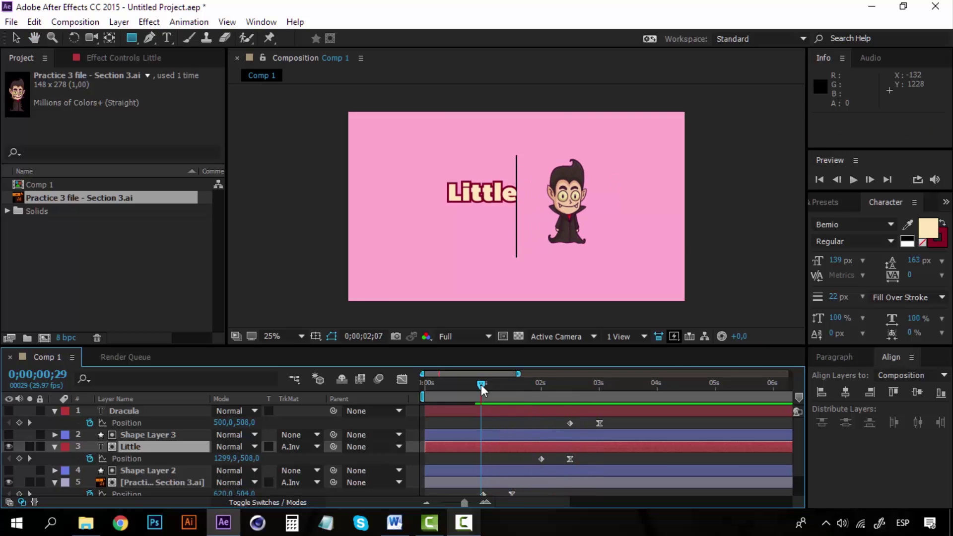
drag(481, 386, 458, 384)
key(space)
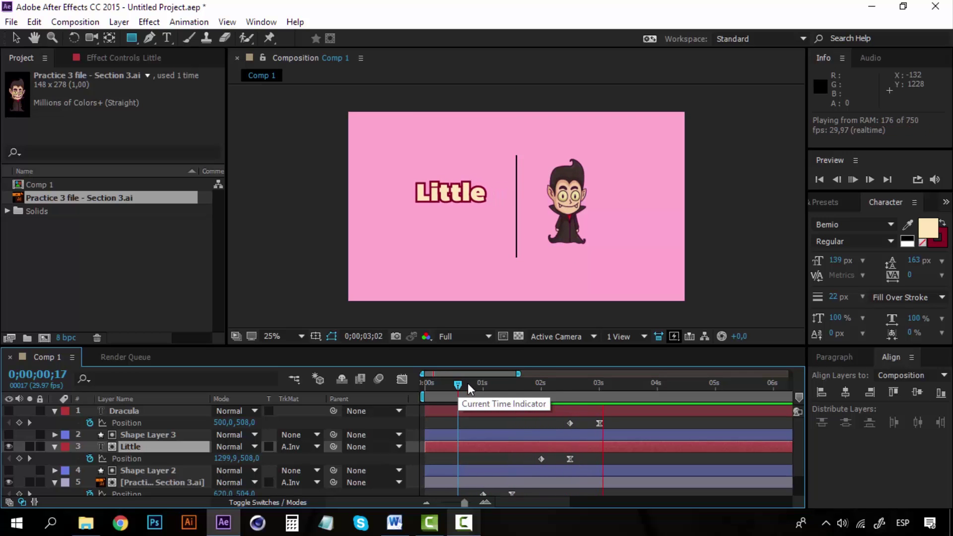
click(534, 384)
drag(541, 384, 570, 380)
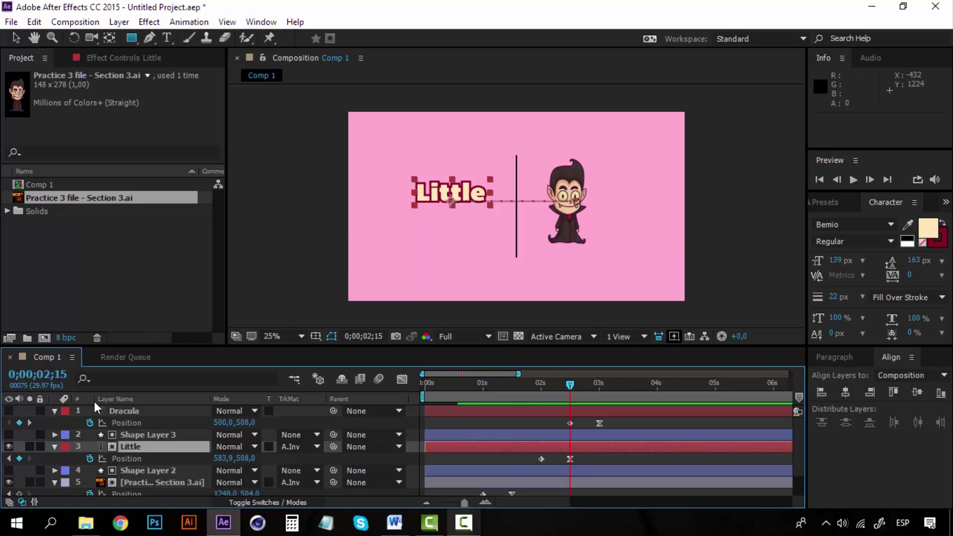
Make the Dracula title visible again and preview its motion, stopping at two seconds.
click(127, 411)
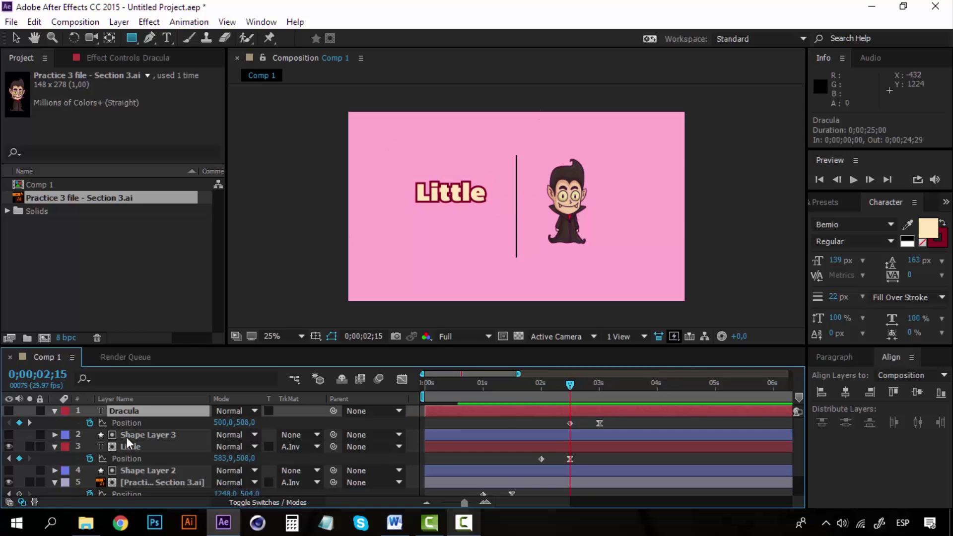
click(54, 410)
click(8, 411)
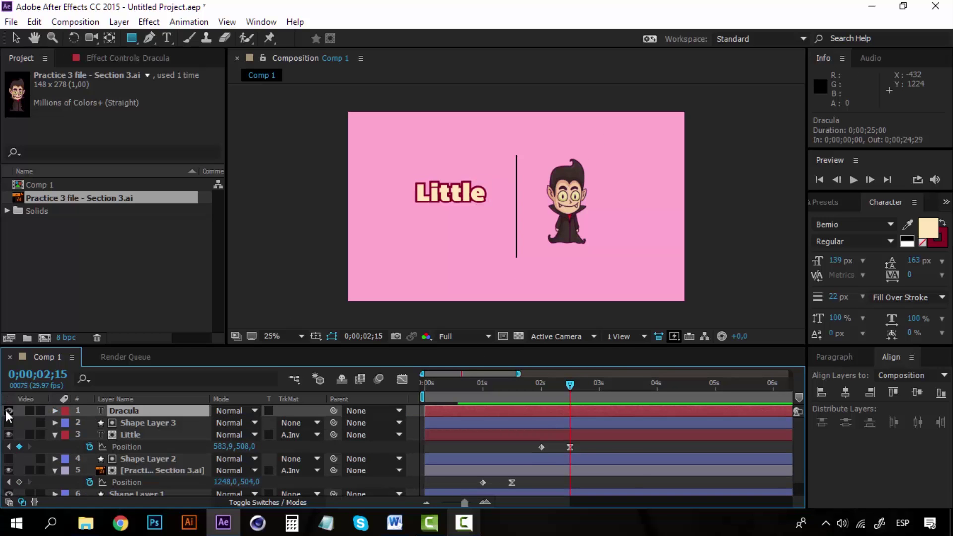
drag(570, 386, 540, 389)
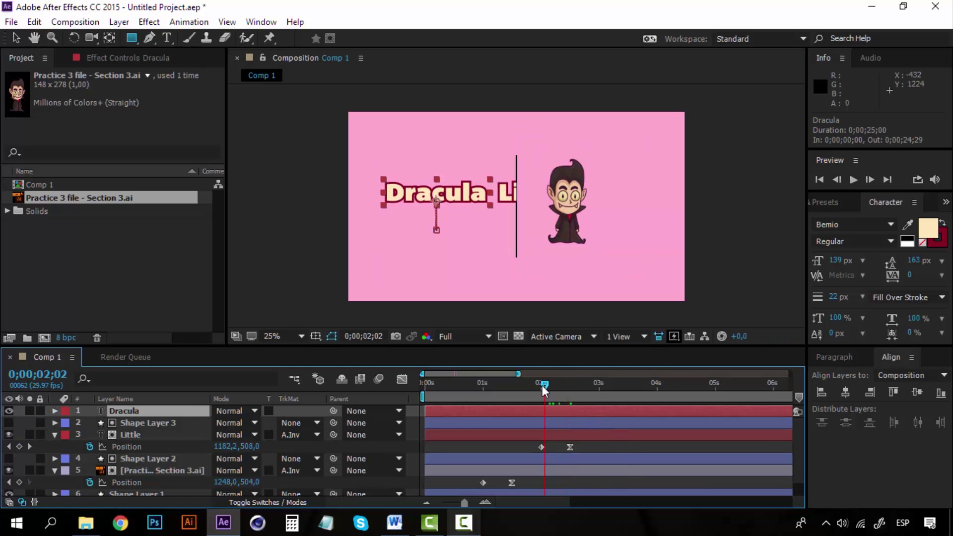
key(space)
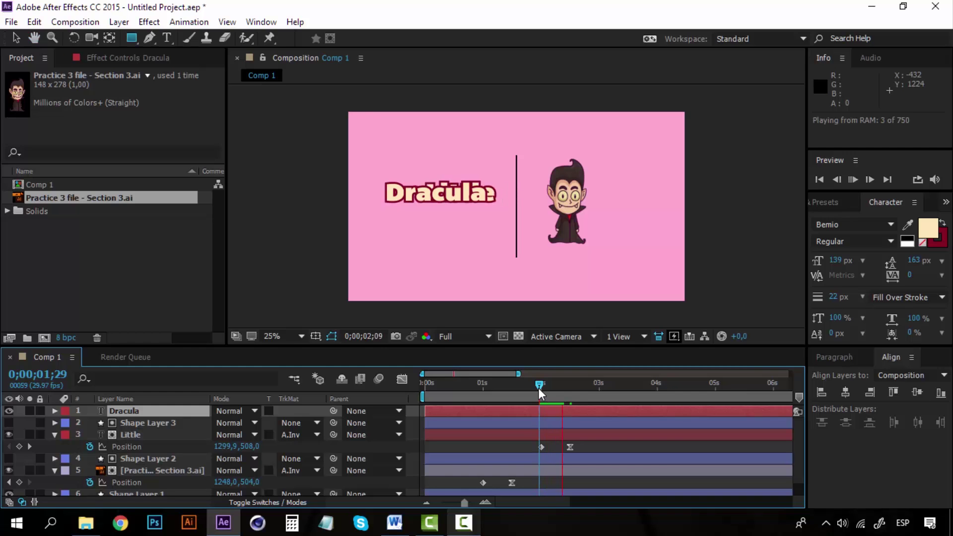
click(540, 388)
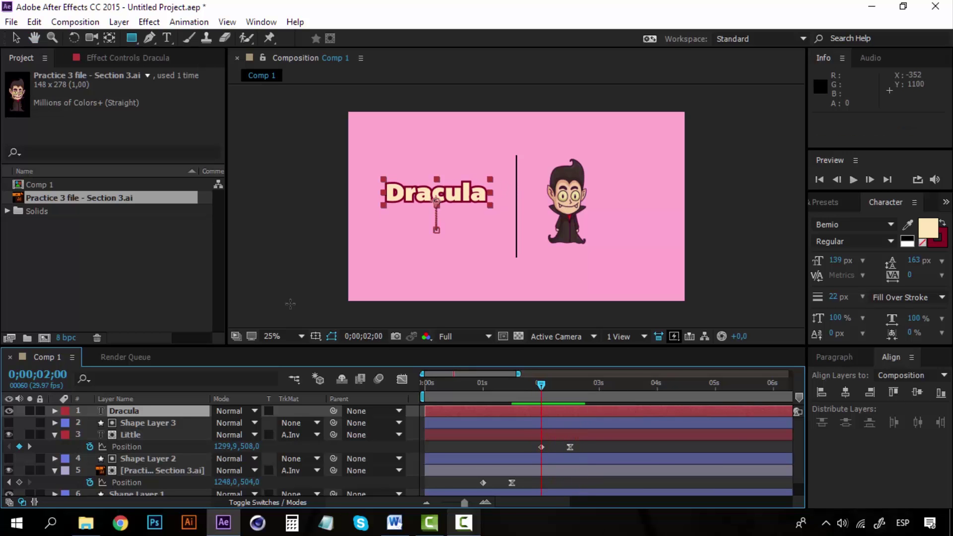
Add a new shape layer and draw a black rectangle over the Dracula title.
click(119, 22)
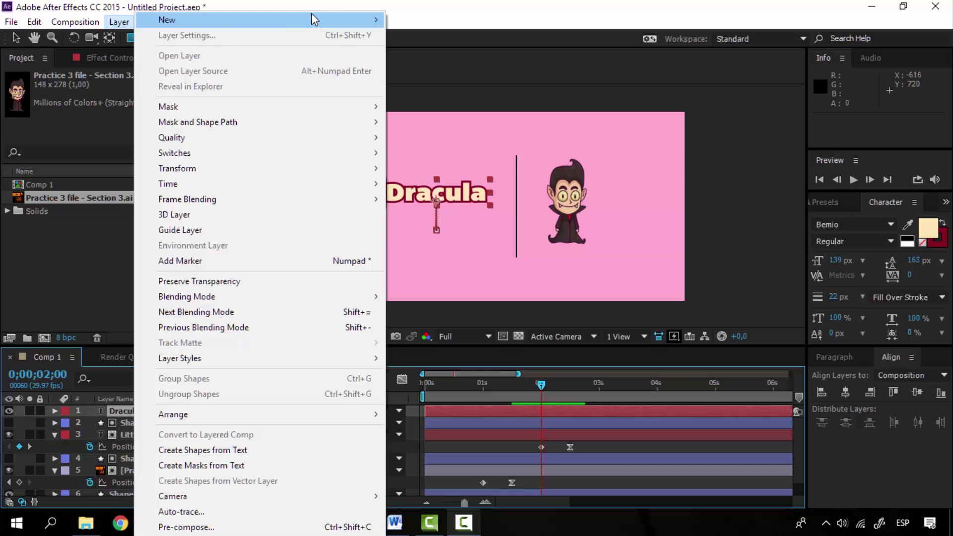
mouse_move(313, 24)
click(449, 98)
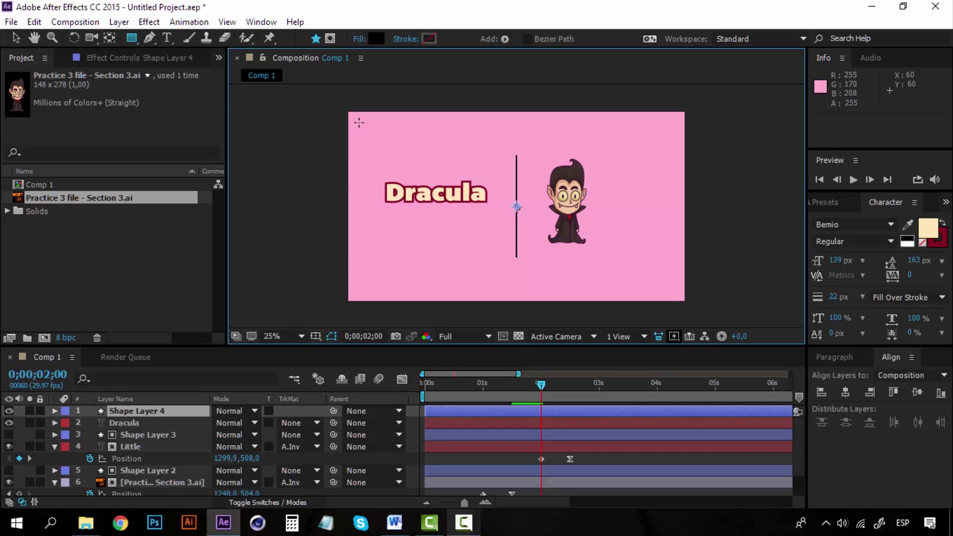
drag(359, 126, 529, 210)
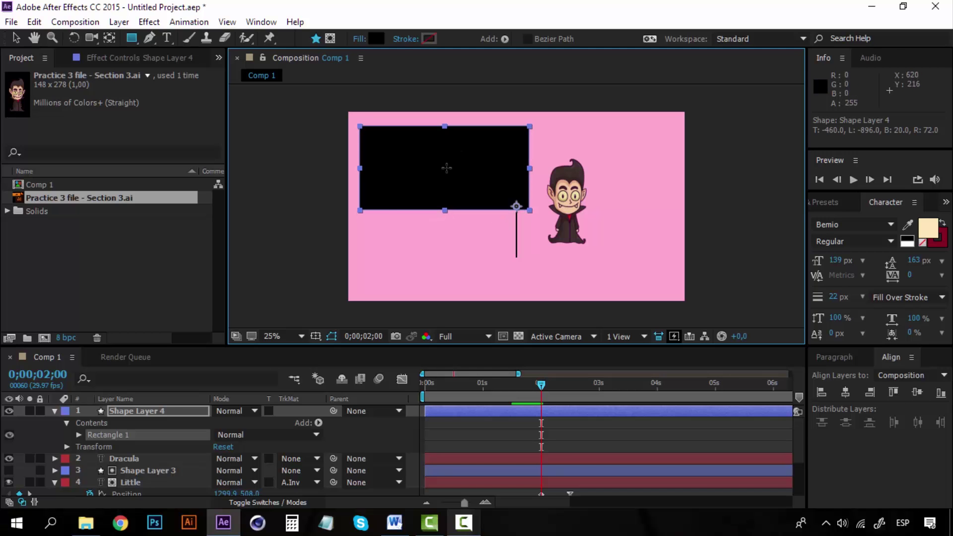
Set Dracula's track matte to Alpha Inverted Matte "Shape Layer 4" and preview the reveal around 0;00;02;03.
click(54, 410)
click(141, 423)
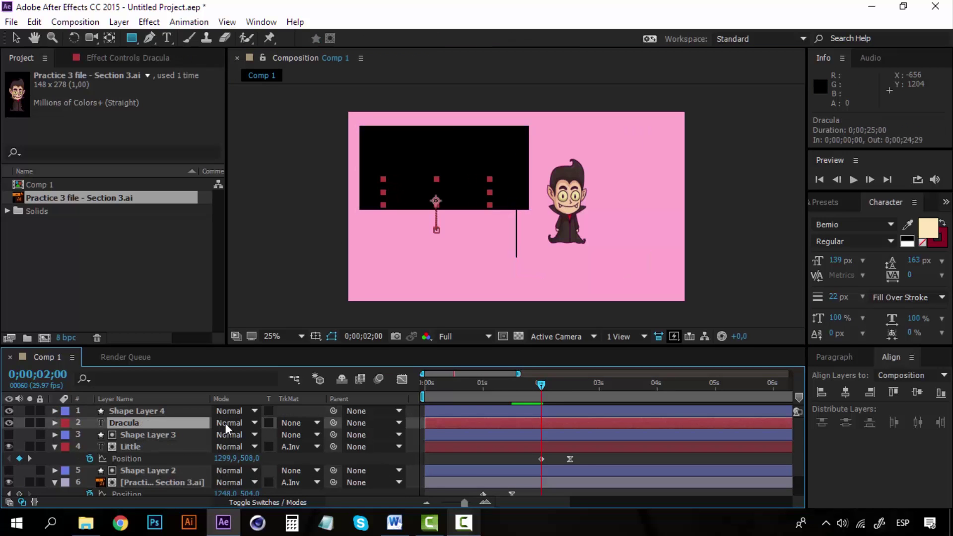
click(314, 423)
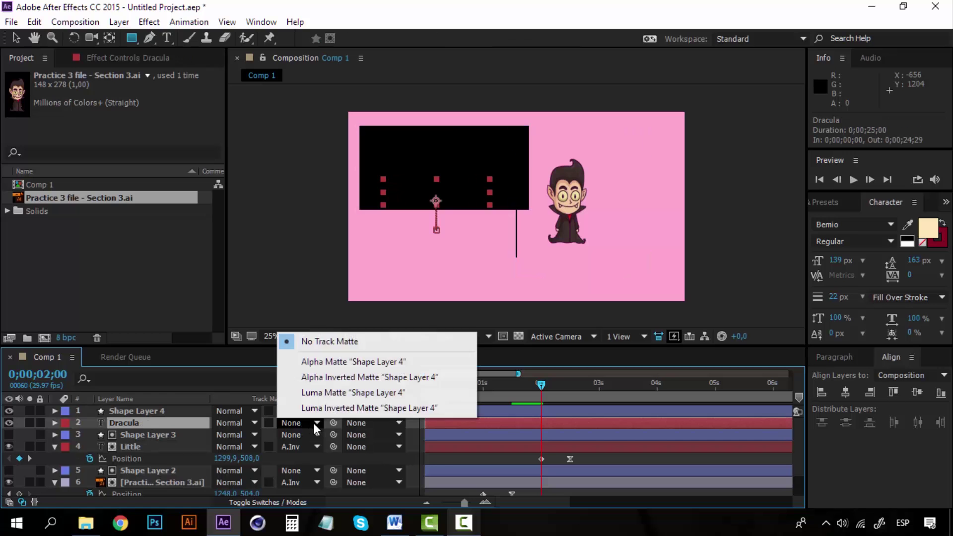
click(344, 377)
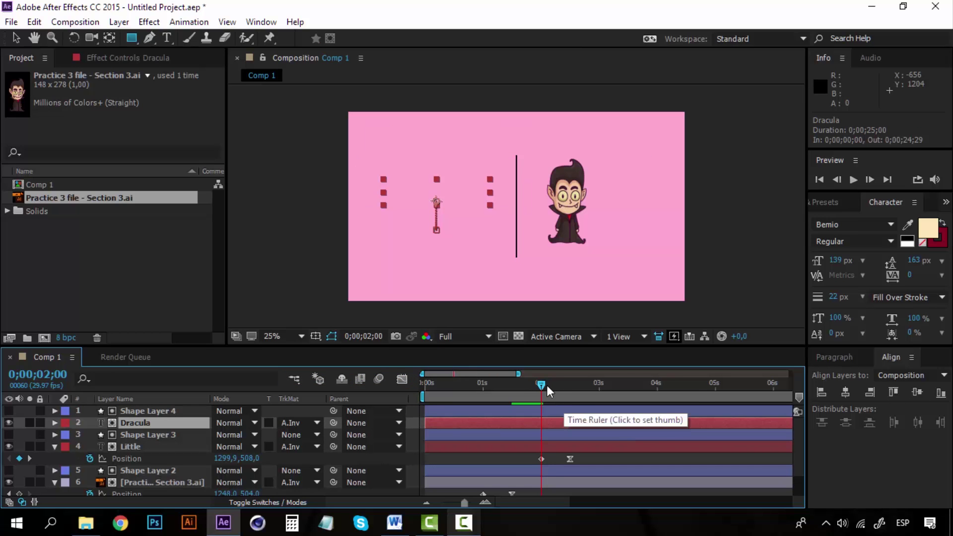
key(space)
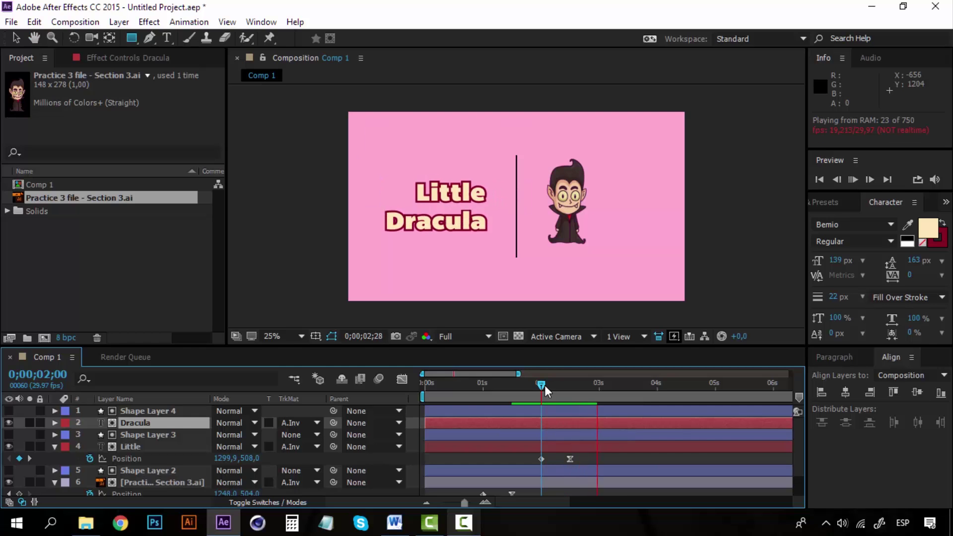
key(space)
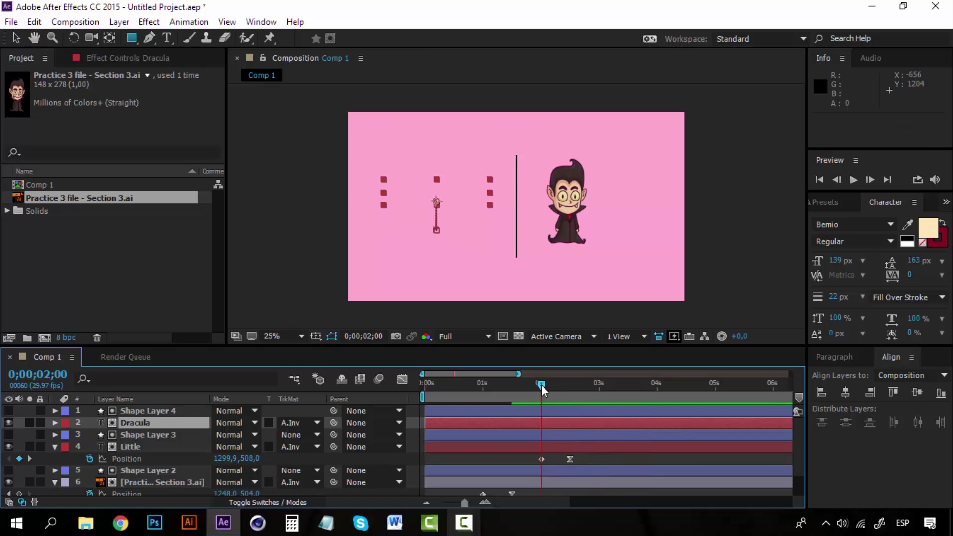
mouse_move(541, 384)
mouse_down()
mouse_move(597, 389)
mouse_move(589, 394)
mouse_up()
key(space)
Nudge the black matte rectangle slightly upward and preview the titles from about 1;28.
scroll(517, 206, up, 2)
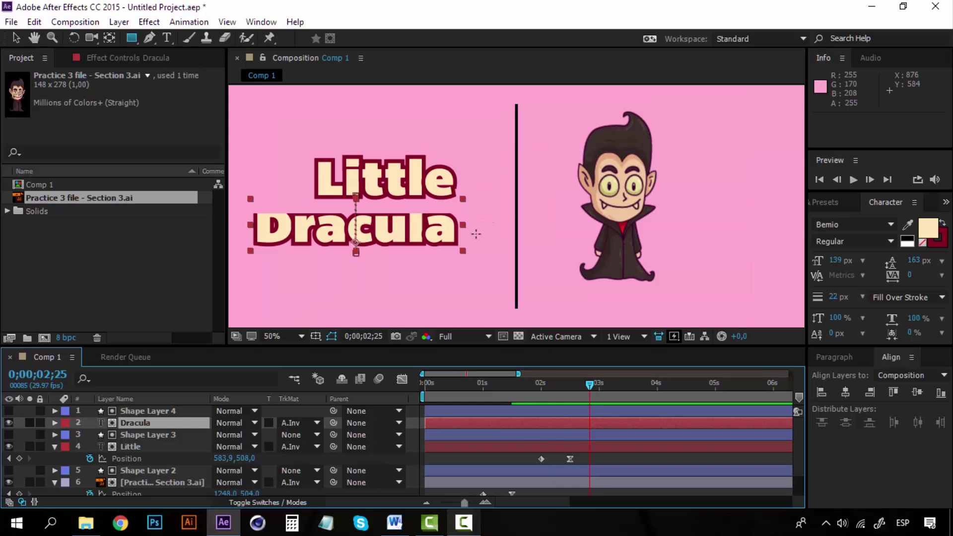
click(158, 412)
key(Up)
key(Up)
key(Up)
key(Up)
key(Up)
key(Up)
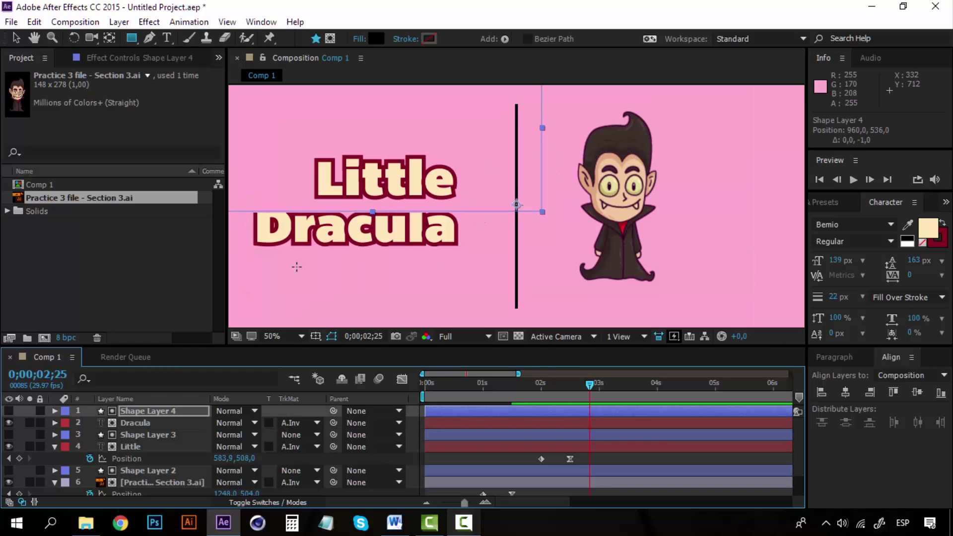
key(Up)
key(Up)
key(Up)
key(Up)
key(Up)
key(Up)
key(Up)
key(Up)
key(Up)
key(Up)
key(Up)
key(Up)
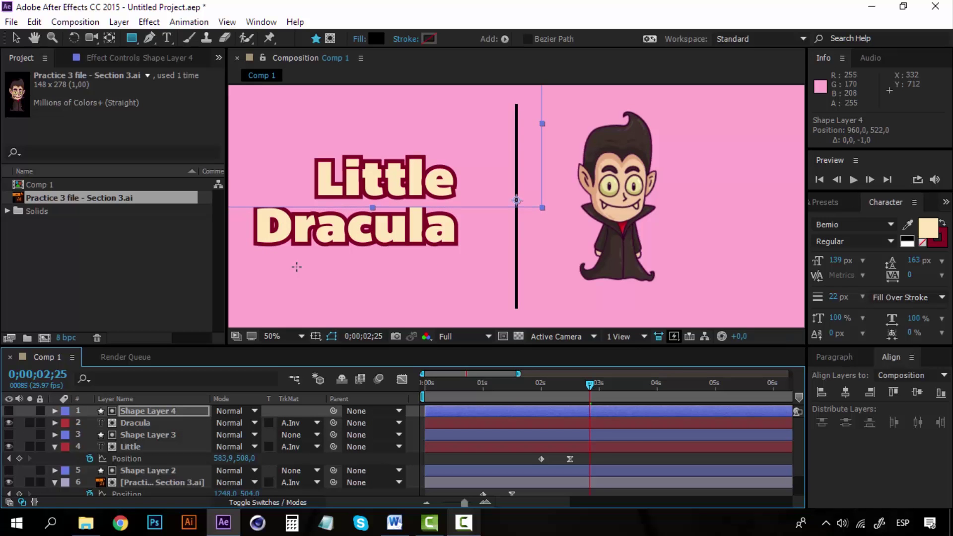
key(Up)
key(Up)
key(Up)
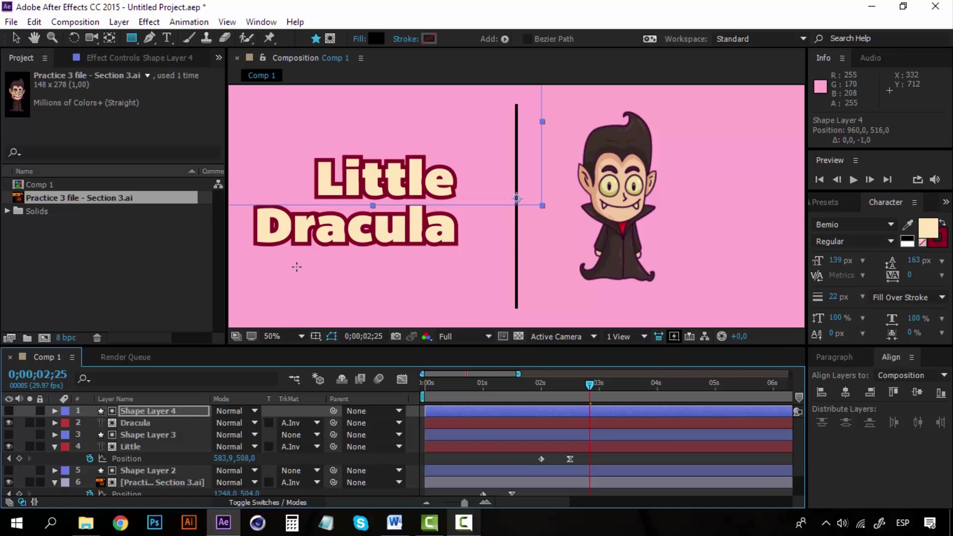
key(Down)
key(Down)
key(Down)
key(Down)
key(Down)
key(Down)
key(Down)
key(Down)
key(Down)
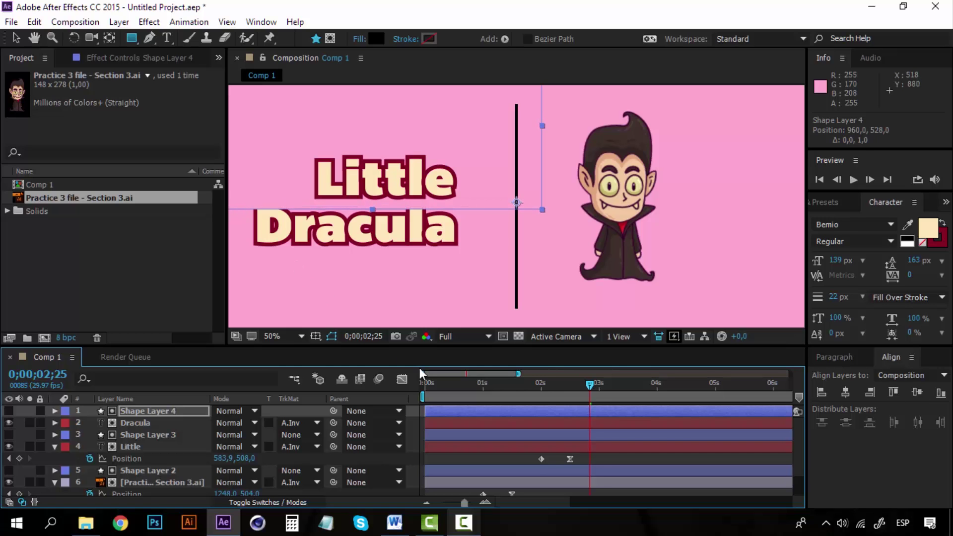
click(537, 384)
key(space)
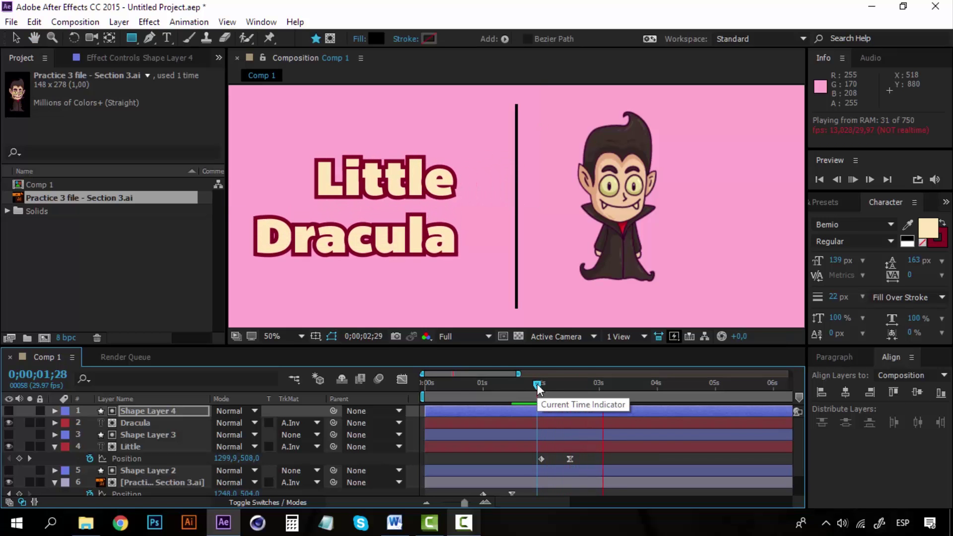
key(space)
key(space)
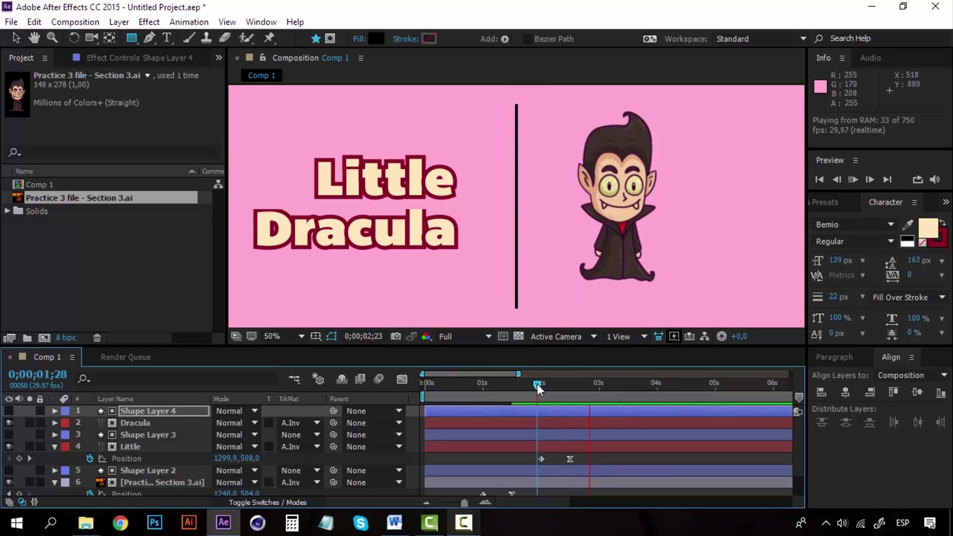
At 0;00;02;03, show the Dracula layer's animated Position property.
drag(538, 385, 546, 383)
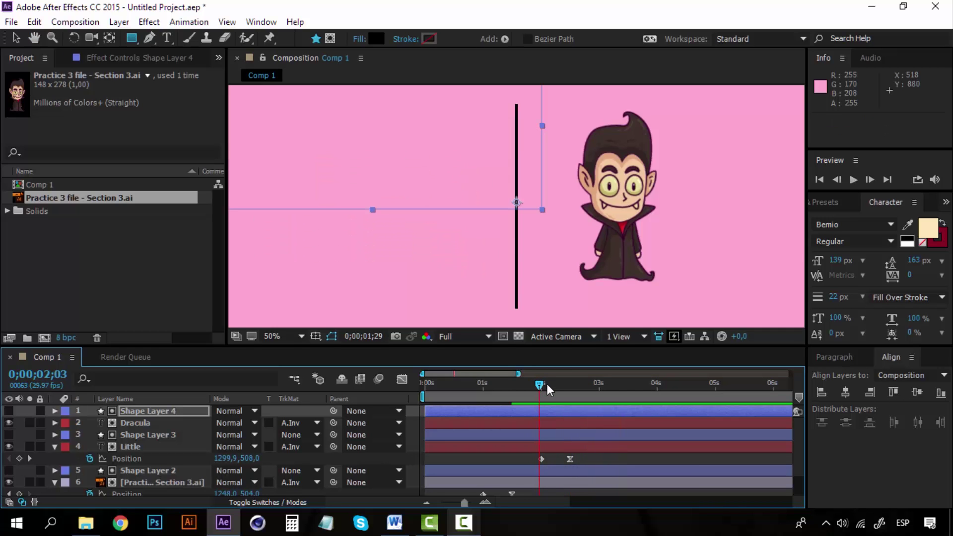
click(143, 423)
key(p)
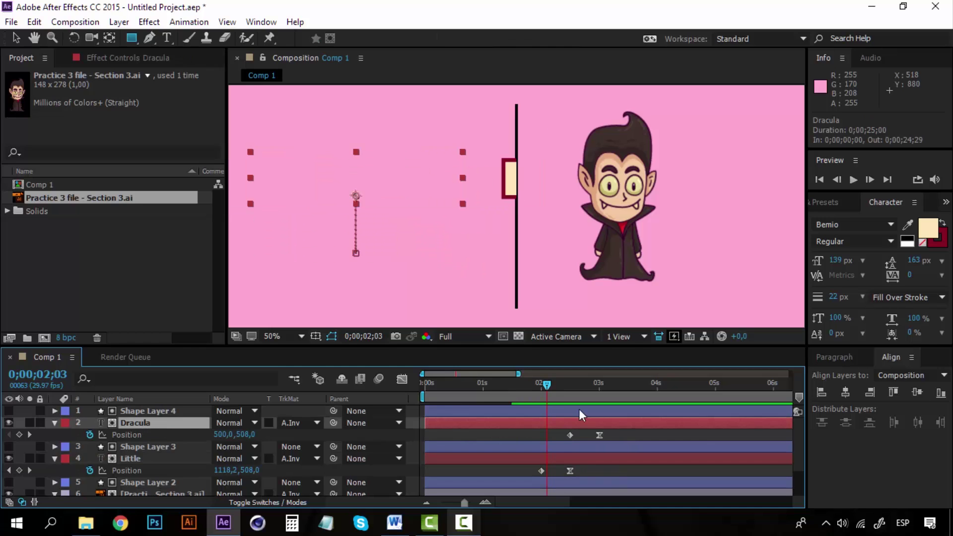
scroll(451, 240, down, 1)
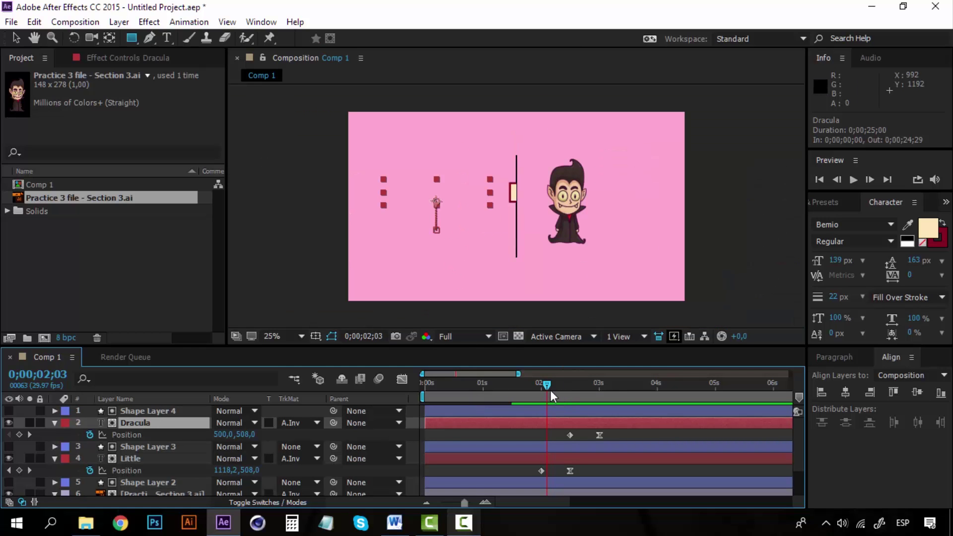
drag(547, 385, 526, 384)
key(space)
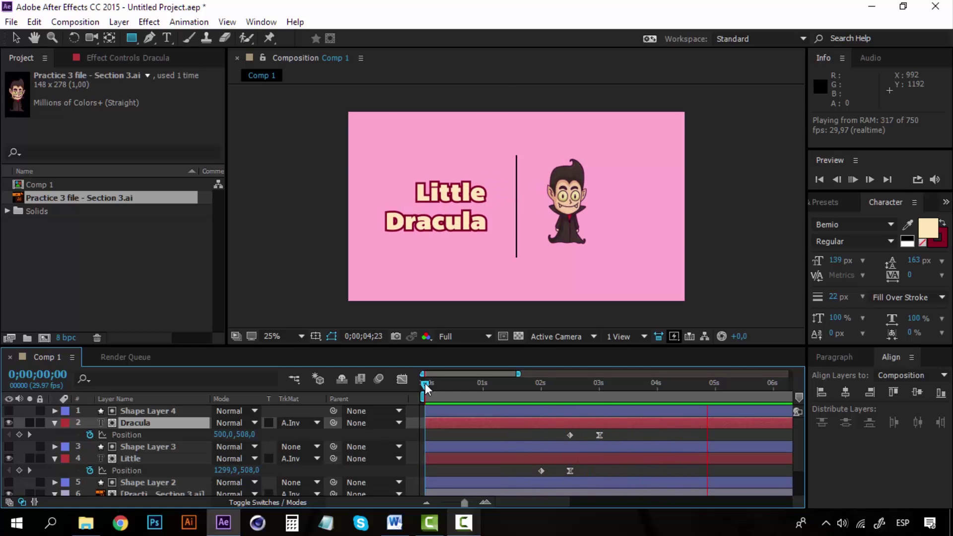
key(space)
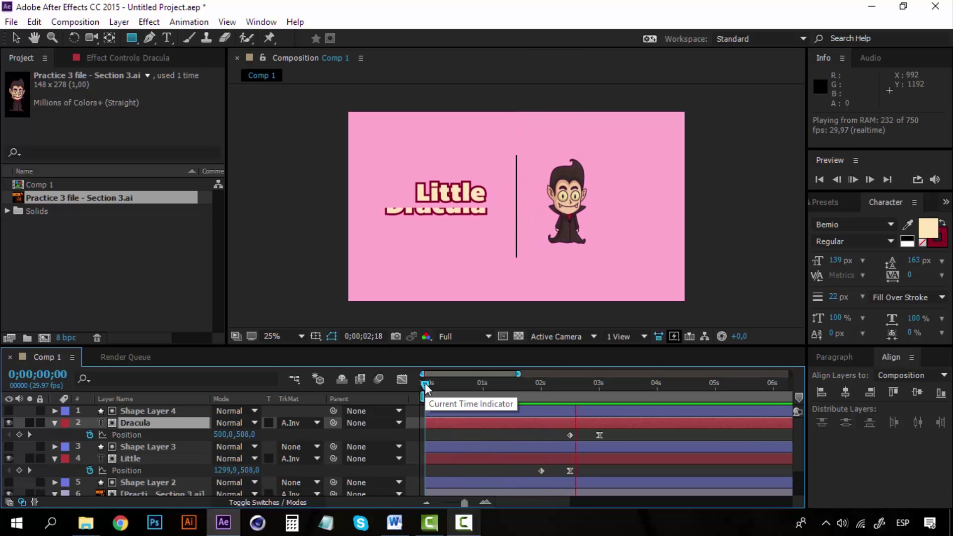
drag(424, 383, 603, 383)
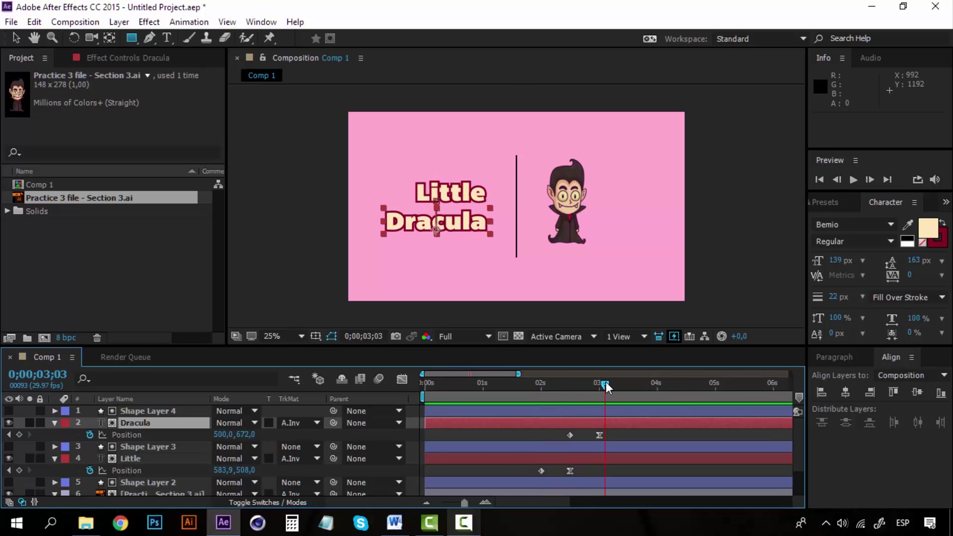
key(space)
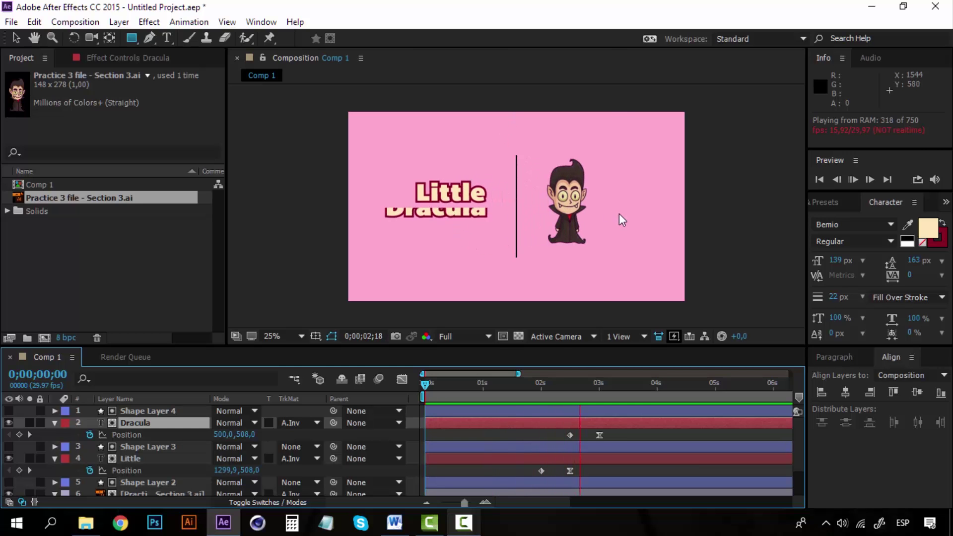
click(595, 384)
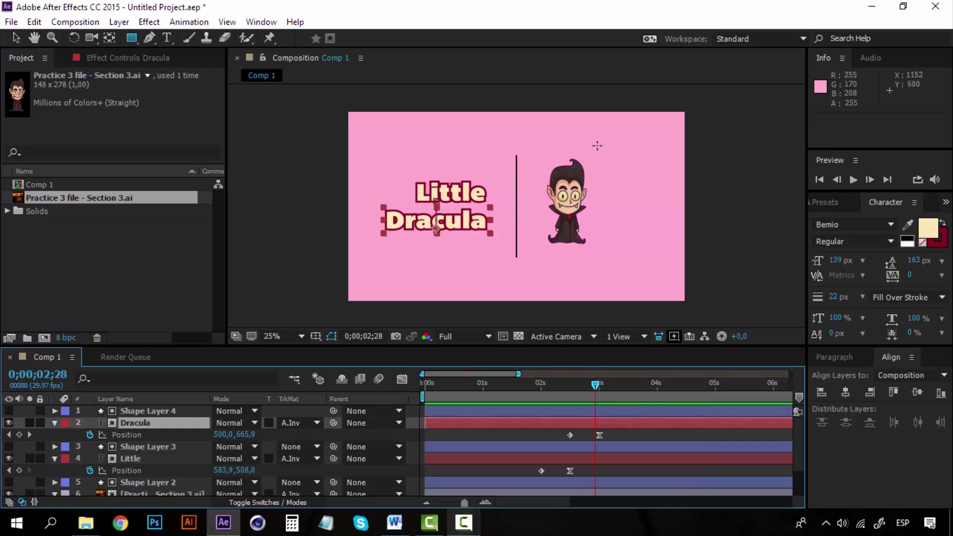
click(599, 384)
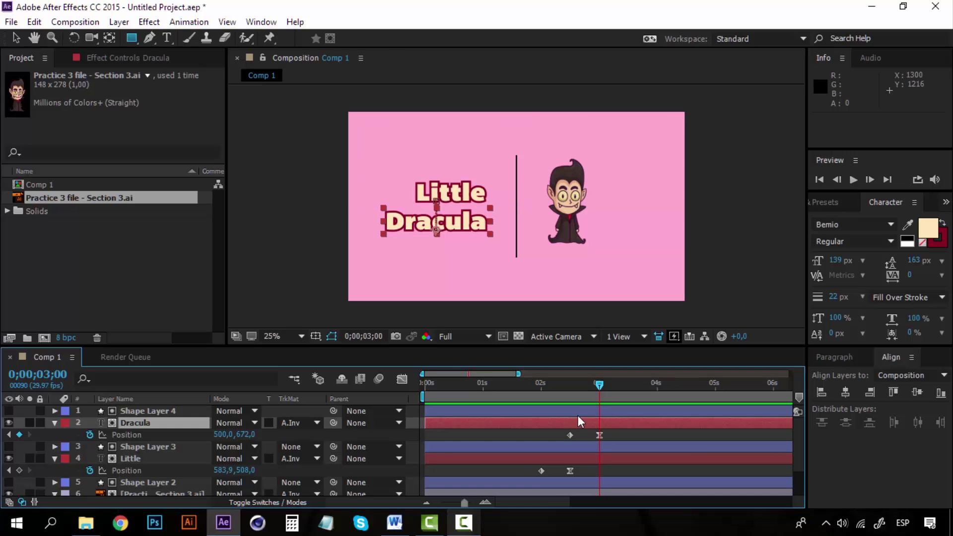
drag(599, 384, 548, 390)
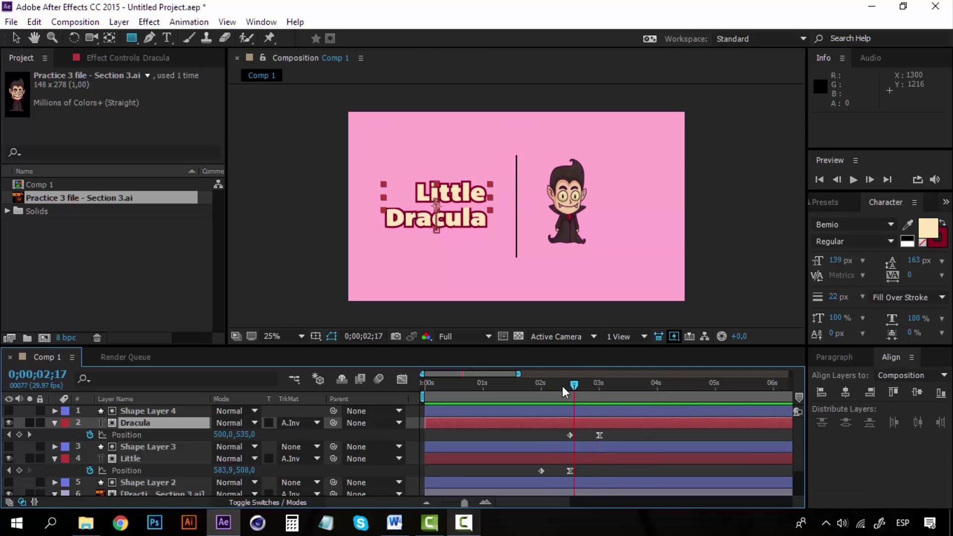
key(space)
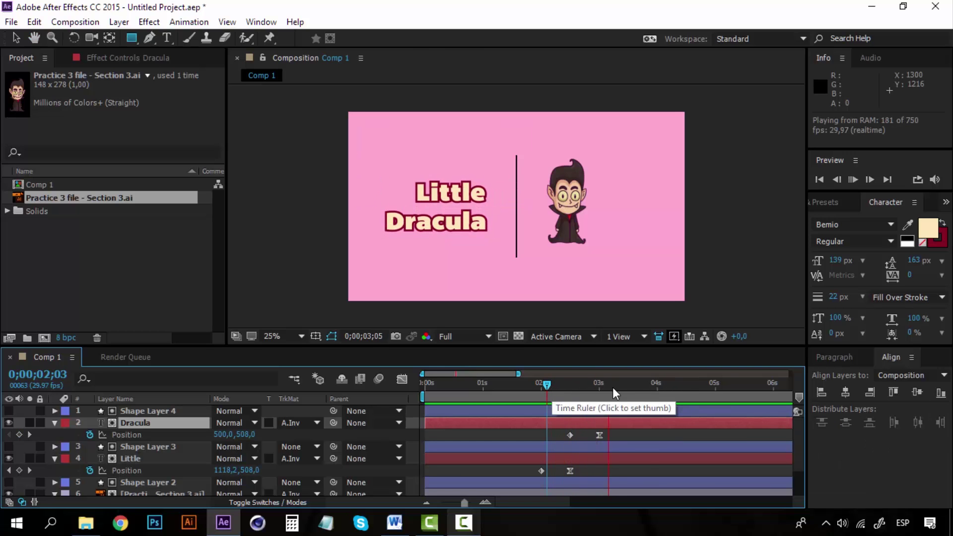
click(715, 386)
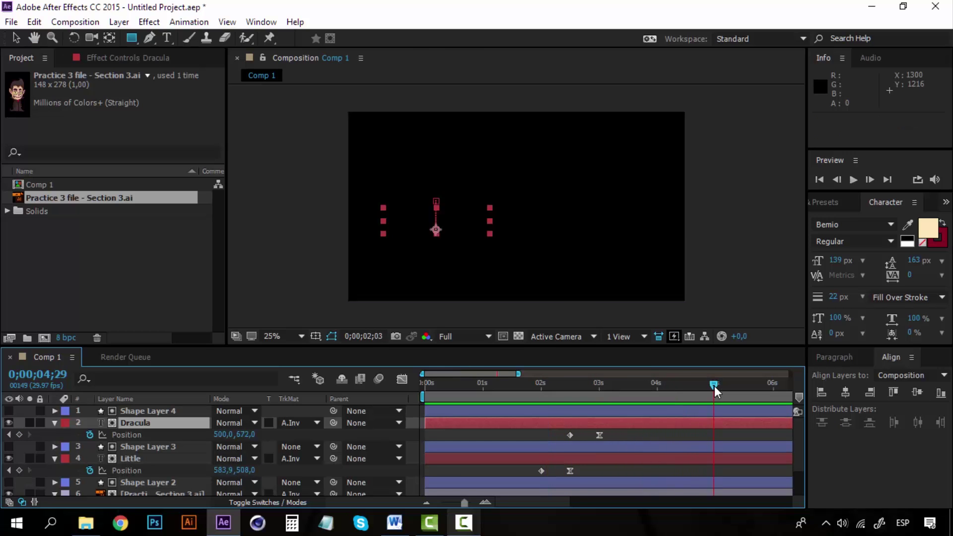
drag(715, 385, 715, 386)
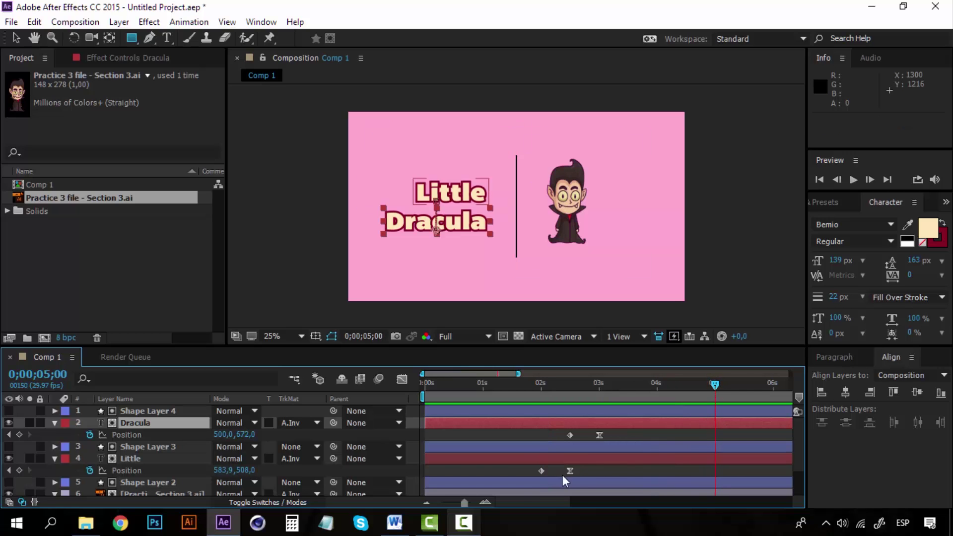
drag(531, 503, 565, 504)
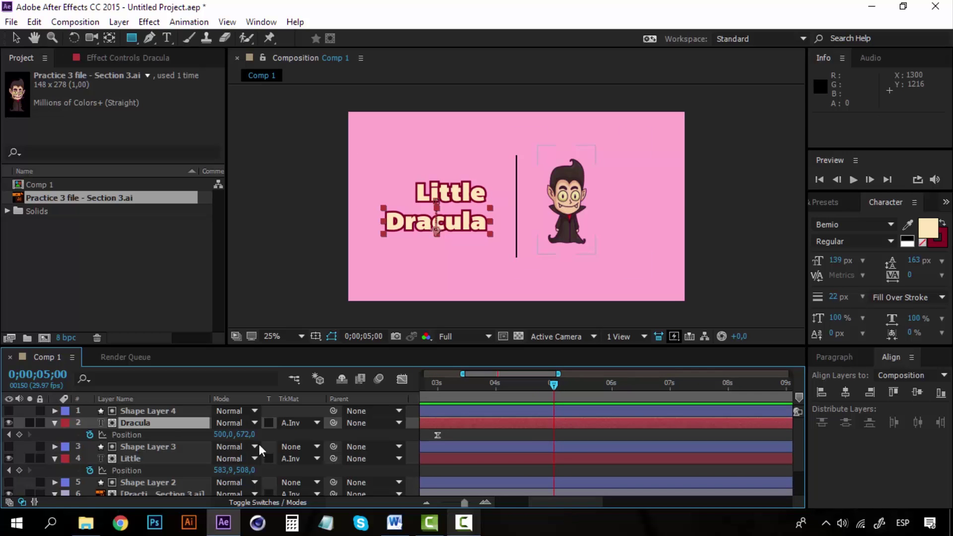
Copy Dracula's 2;15 starting Position keyframe (500,508) and paste it at 5;17.
click(19, 435)
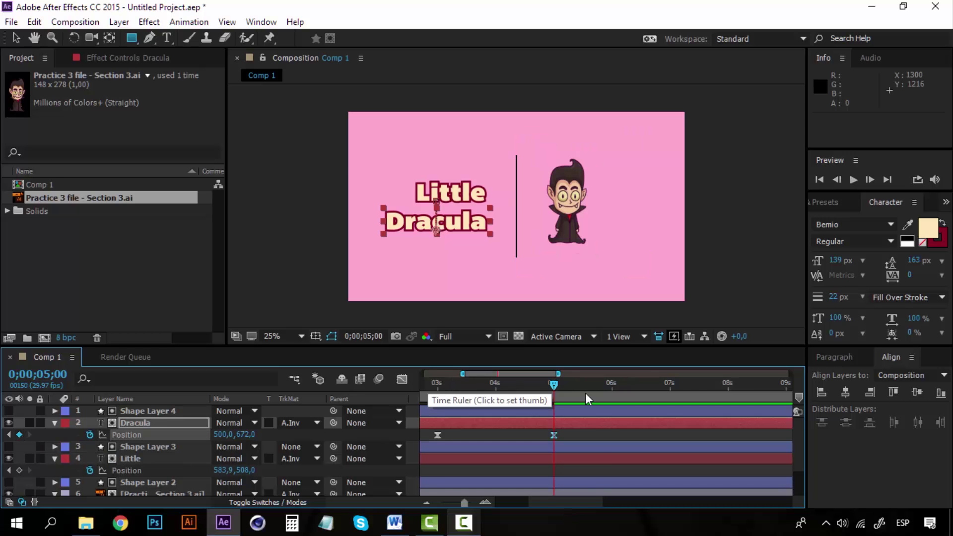
drag(579, 498, 561, 499)
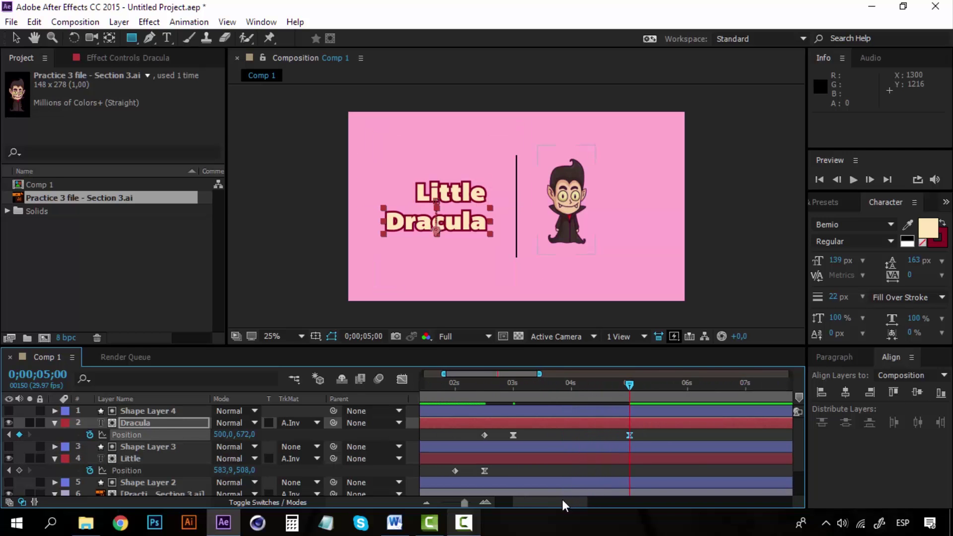
click(669, 383)
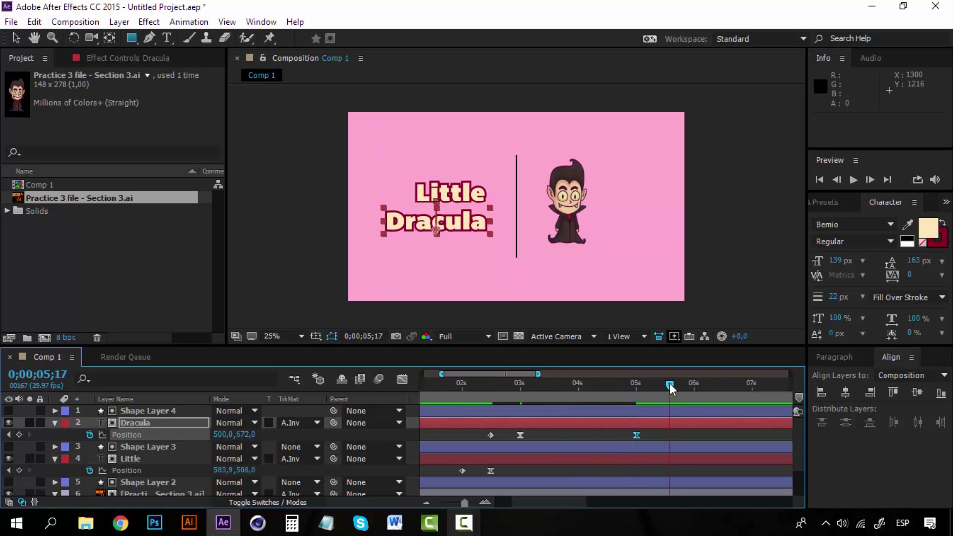
click(491, 436)
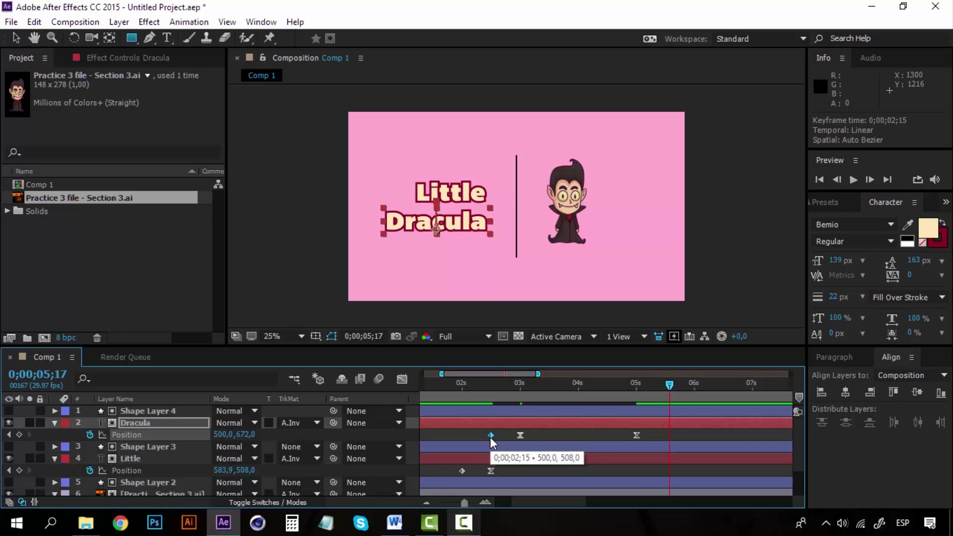
key(ctrl+c)
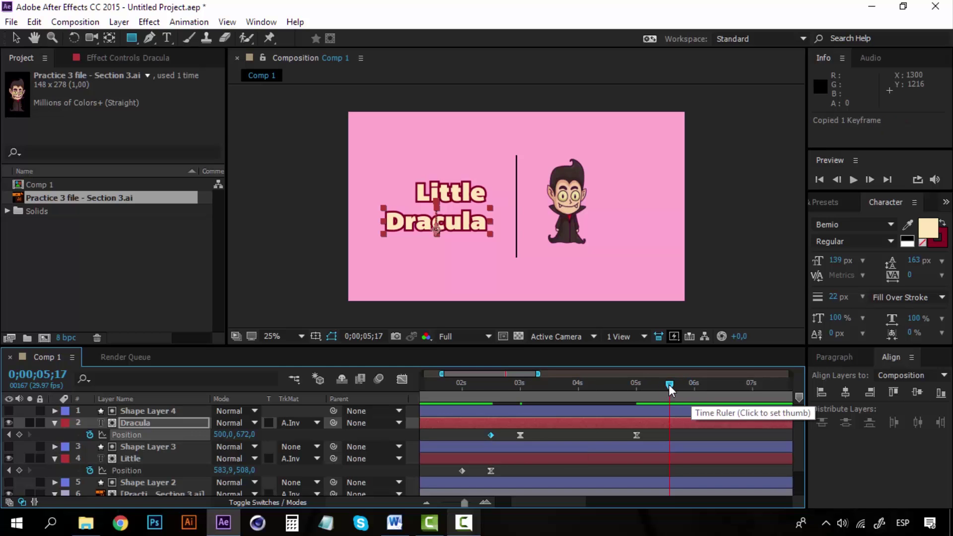
key(ctrl+v)
mouse_move(669, 385)
mouse_down()
mouse_move(555, 385)
mouse_move(718, 386)
mouse_up()
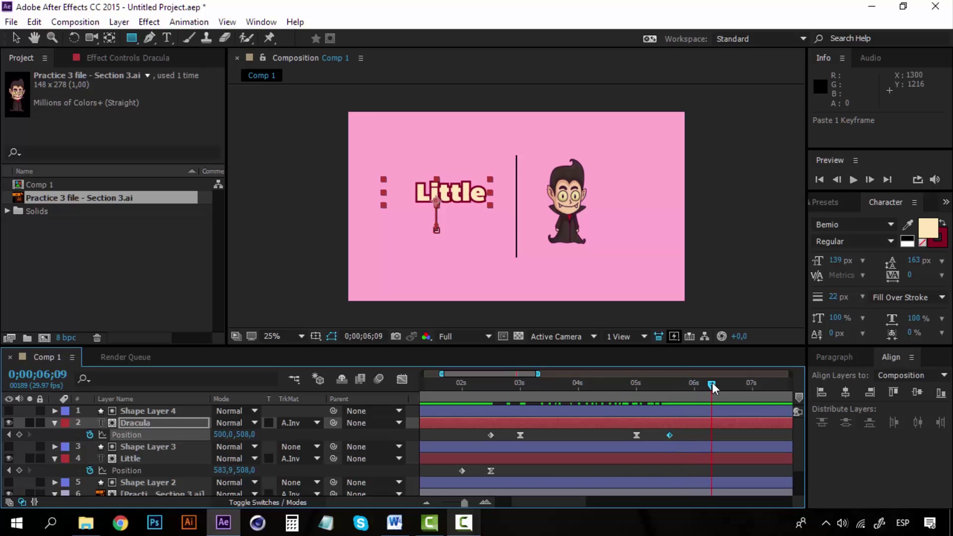
Show only Dracula's Position and scrub through the titles sliding out to the assembled title.
click(56, 423)
click(145, 445)
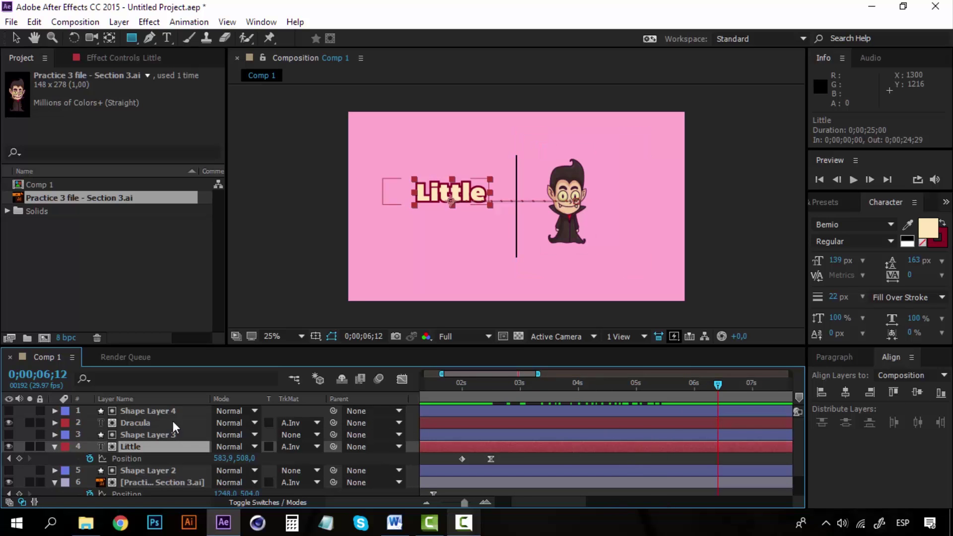
click(129, 421)
key(p)
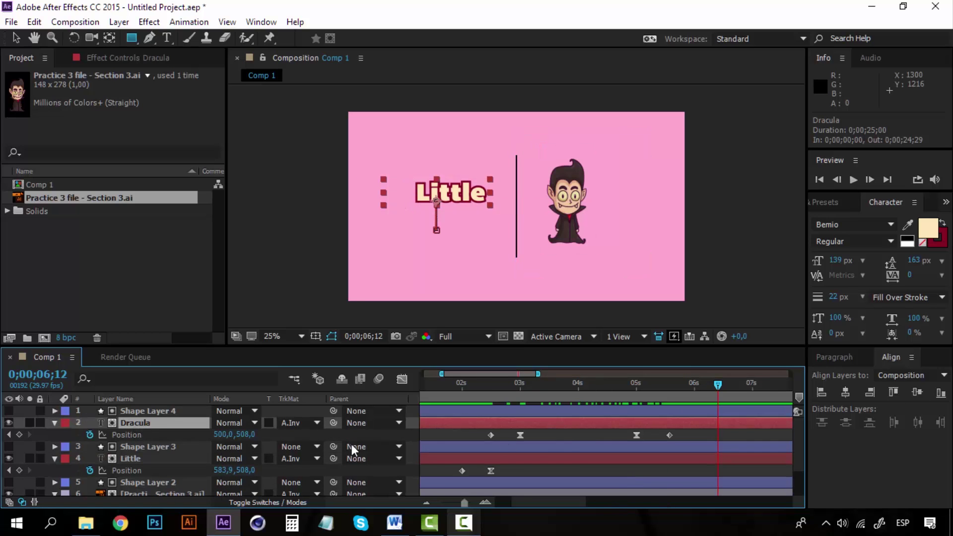
drag(479, 390, 474, 388)
drag(490, 388, 669, 383)
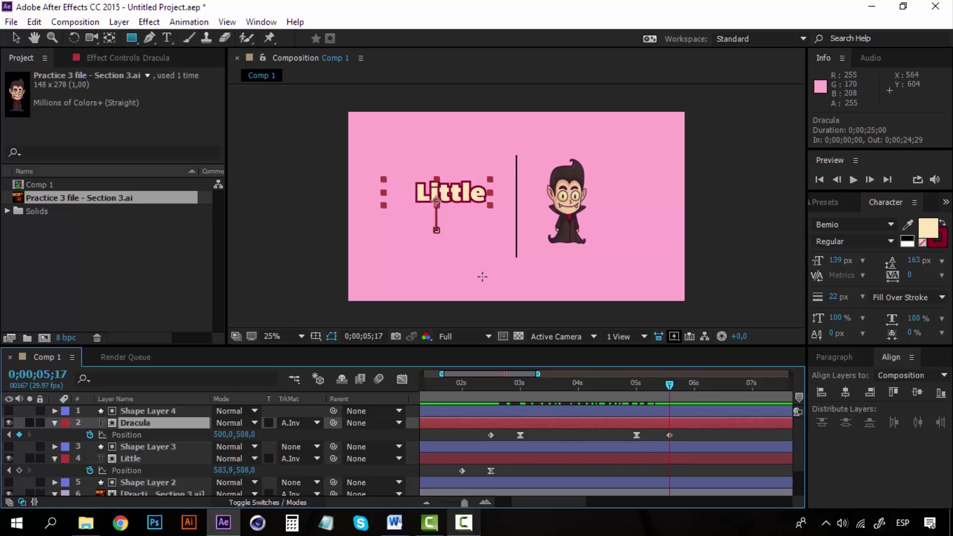
Keyframe Little's Position at 5;17 and paste its 2s start keyframe (1299.9,508) at 6;04.
click(19, 470)
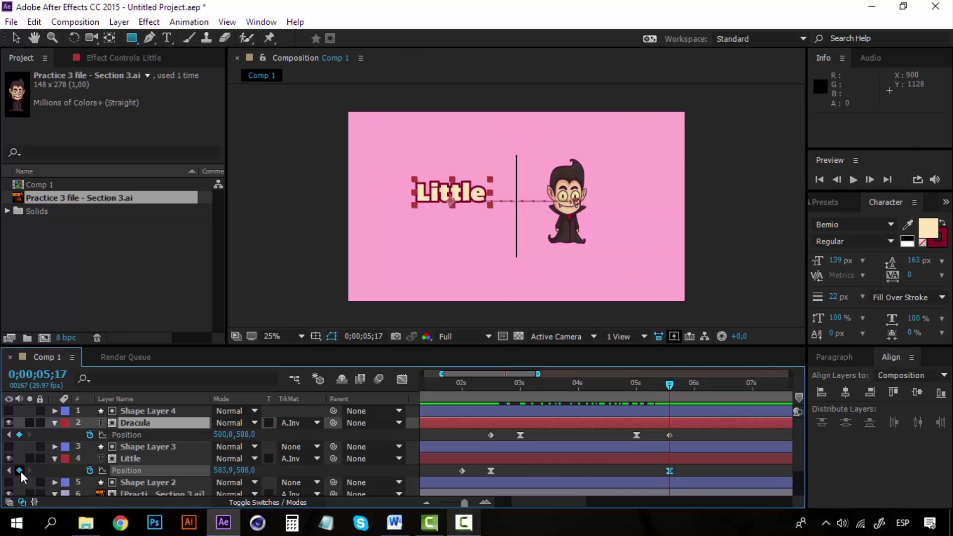
click(706, 383)
drag(705, 385, 702, 386)
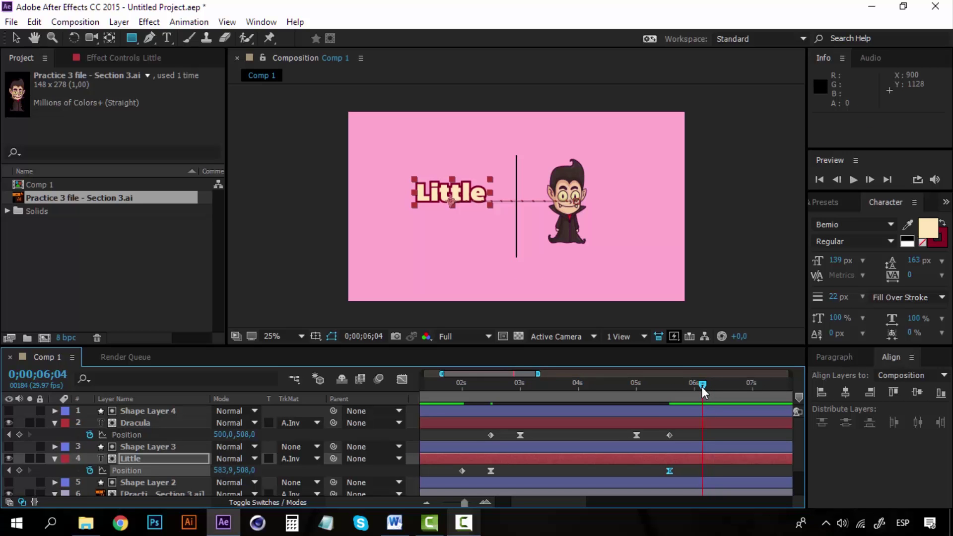
click(461, 471)
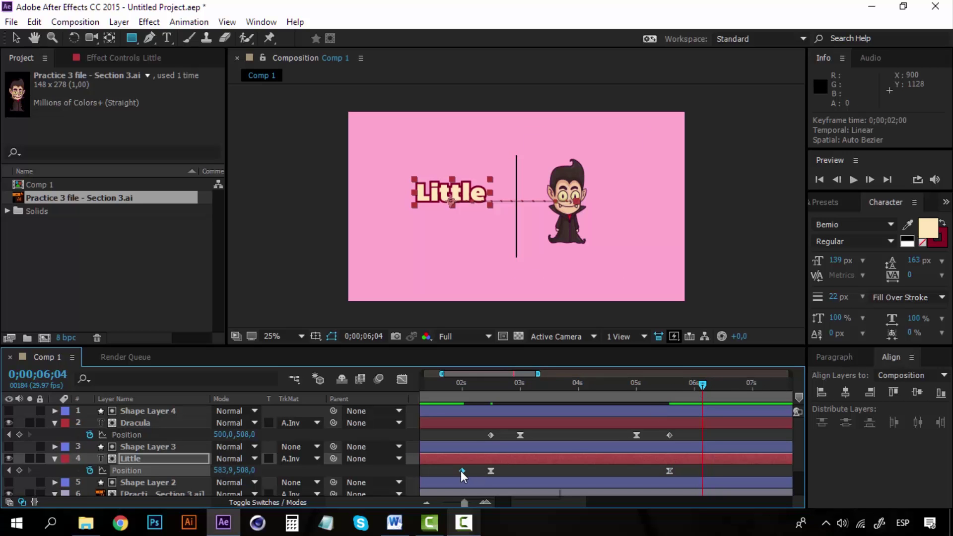
key(ctrl+c)
key(ctrl+v)
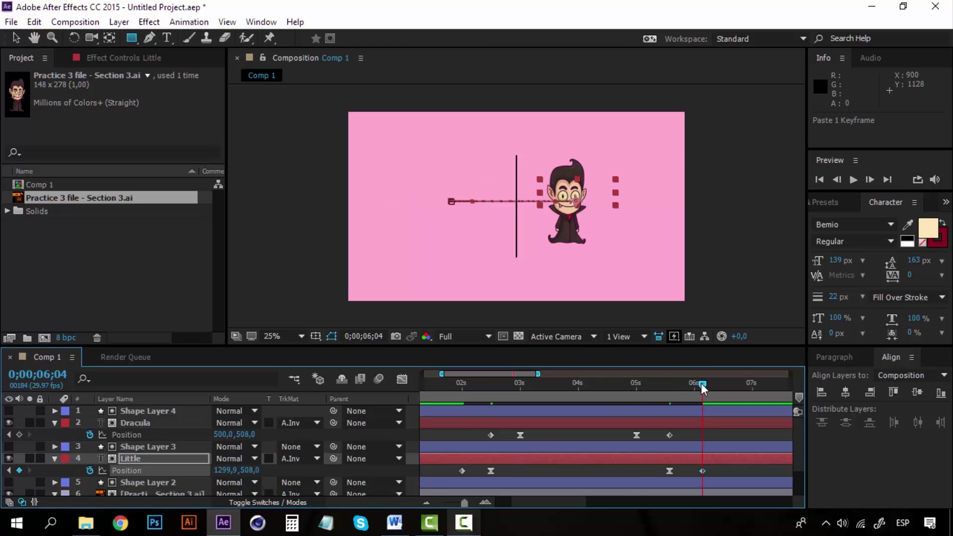
drag(576, 501, 585, 492)
Add a Position keyframe (1248,504) on the vampire layer at 6;20.
scroll(576, 442, down, 3)
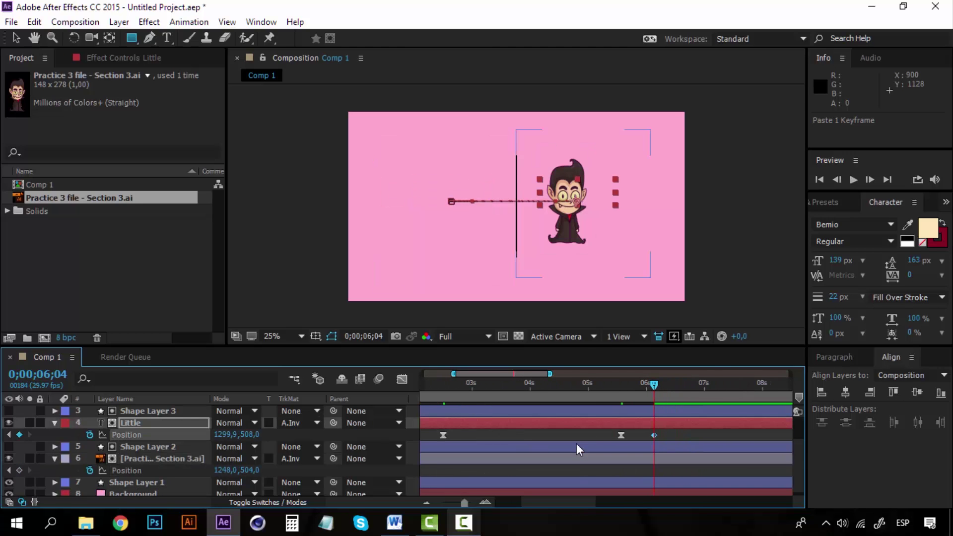
click(162, 463)
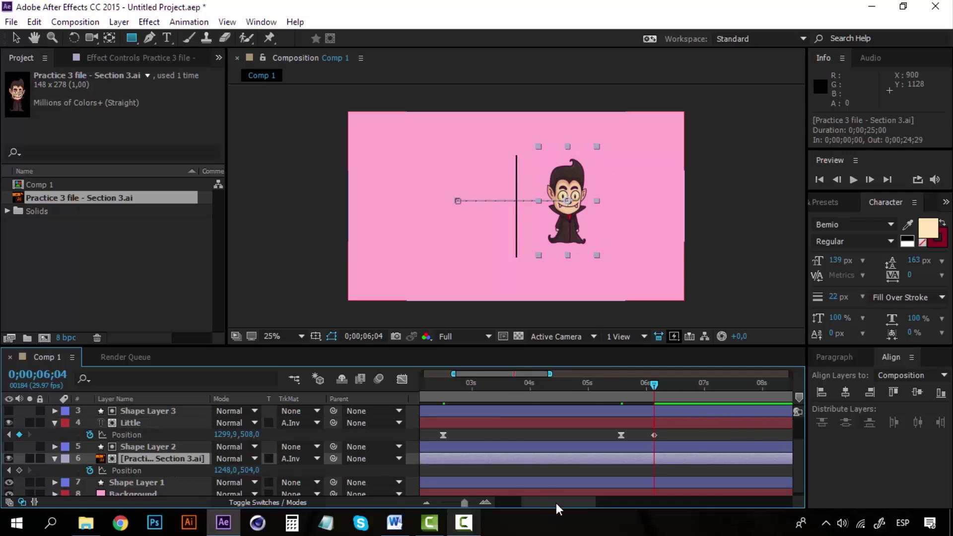
drag(556, 502, 531, 503)
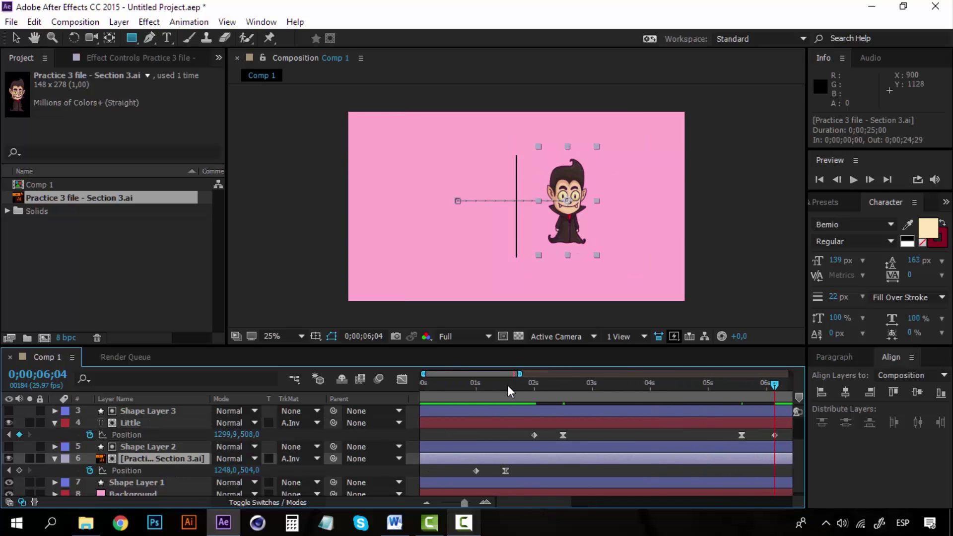
drag(534, 502, 561, 498)
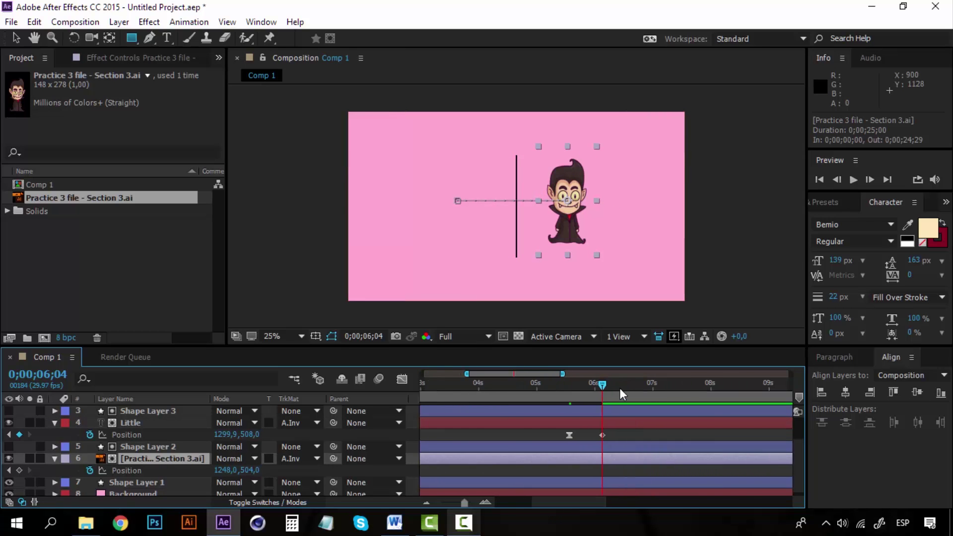
drag(621, 386, 636, 383)
click(19, 470)
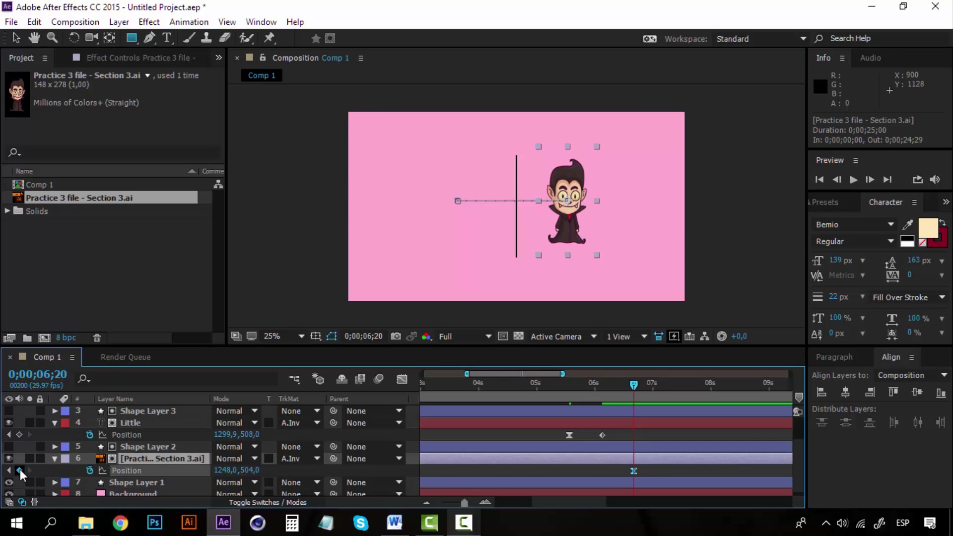
Paste the vampire's starting Position keyframe (620,504) at 7;06.
click(665, 386)
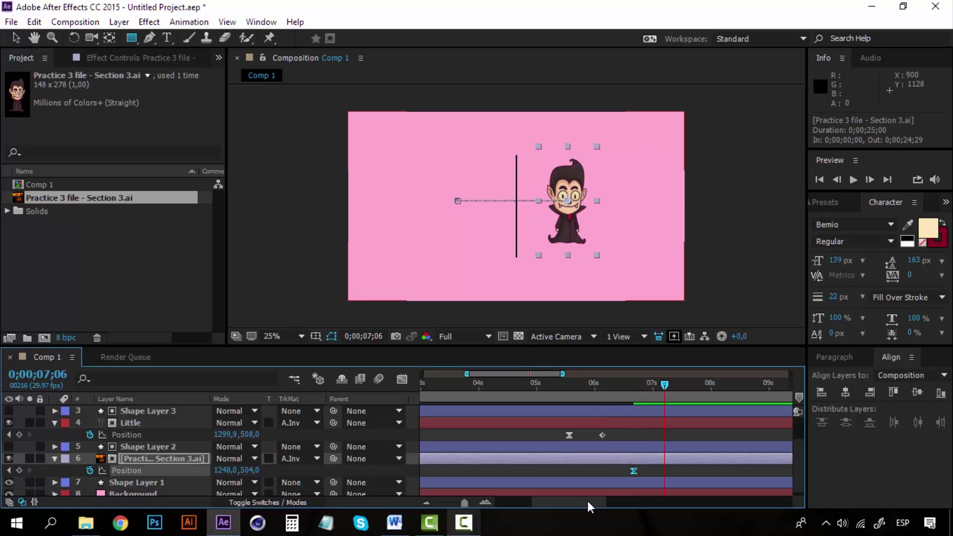
mouse_move(587, 502)
mouse_down()
mouse_move(558, 503)
mouse_move(581, 495)
mouse_up()
click(469, 470)
key(ctrl+c)
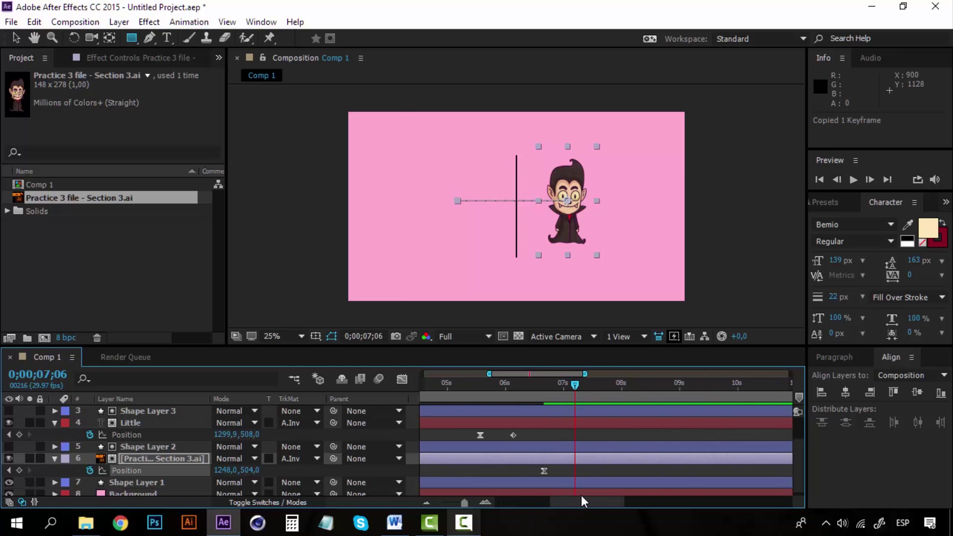
key(ctrl+v)
click(575, 470)
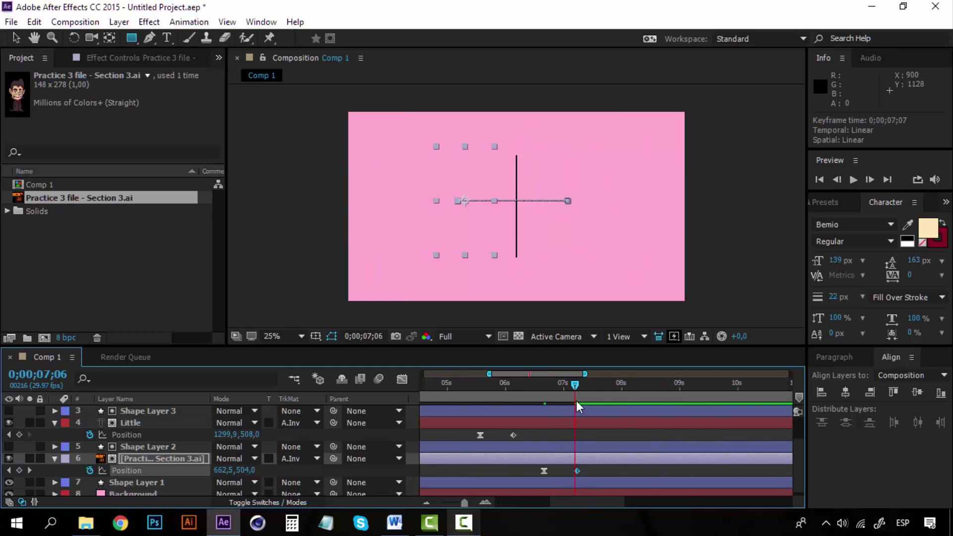
drag(573, 501, 519, 497)
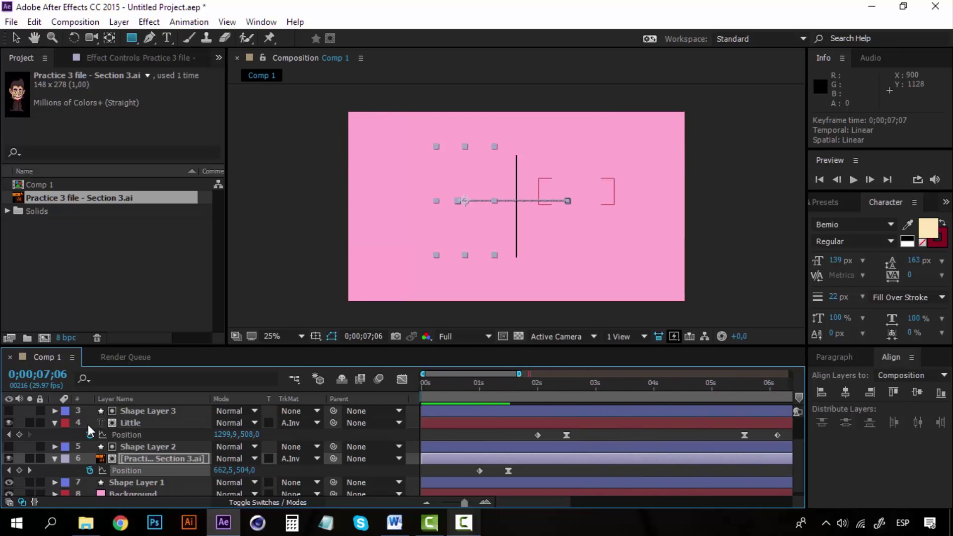
click(430, 498)
drag(442, 382, 406, 381)
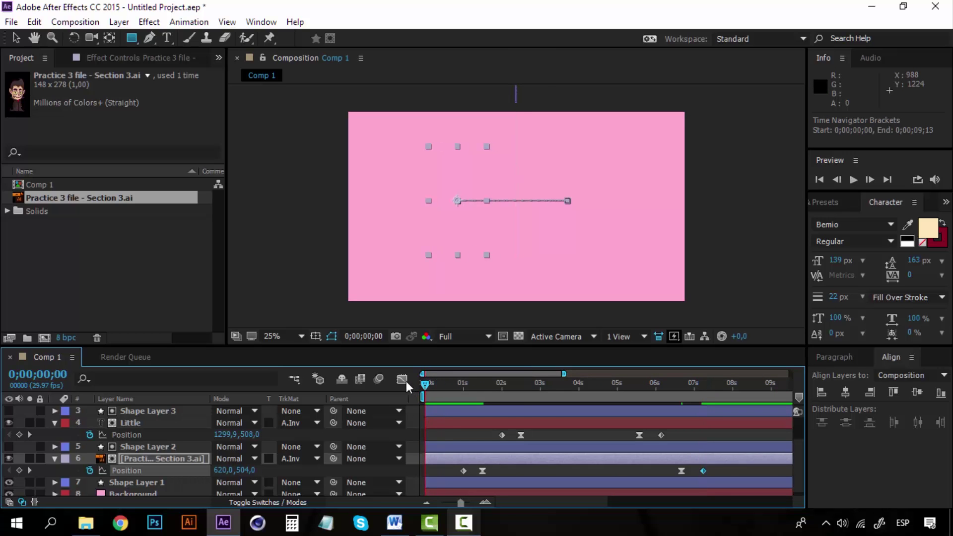
key(space)
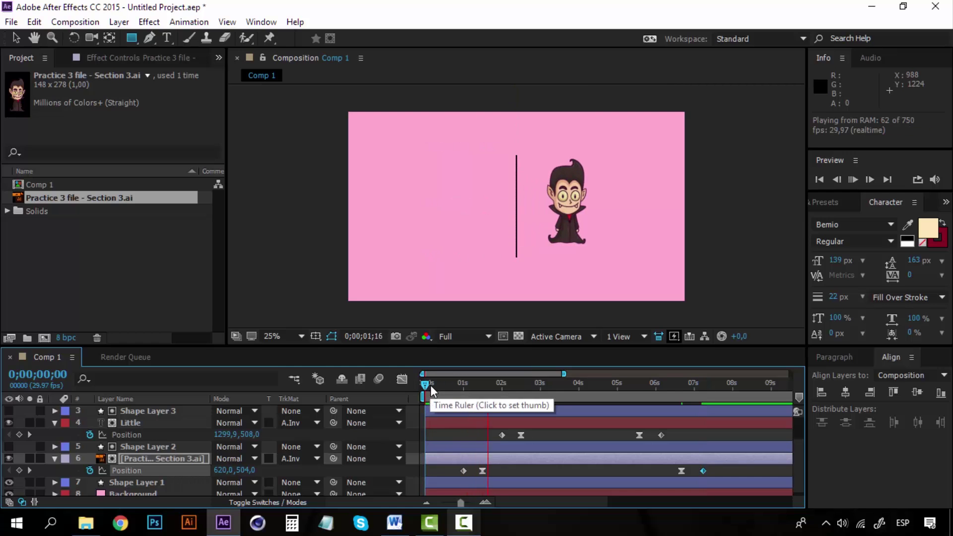
key(space)
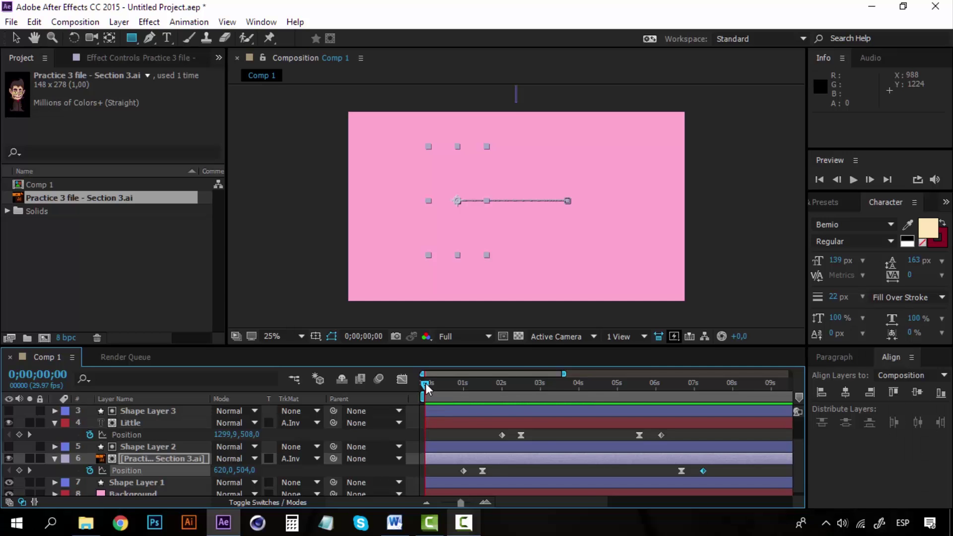
key(space)
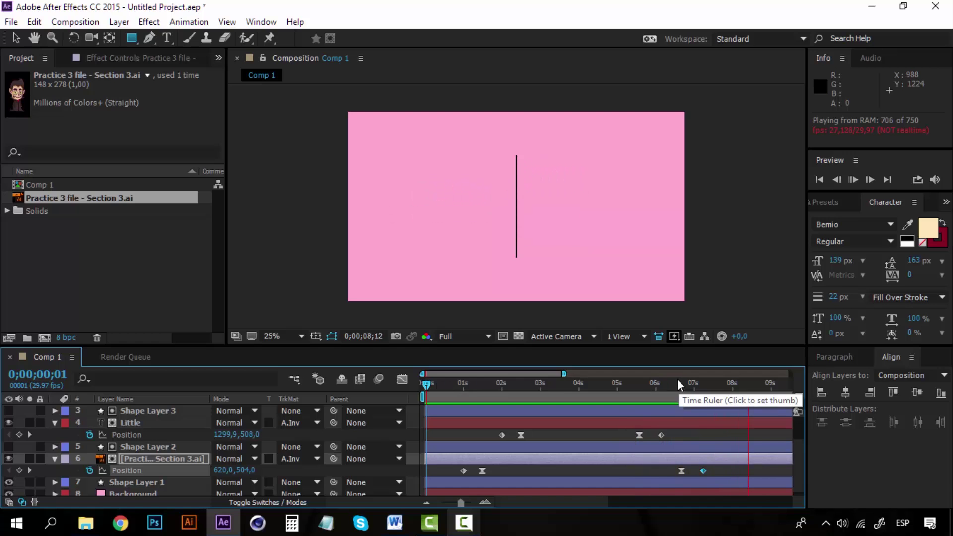
click(698, 383)
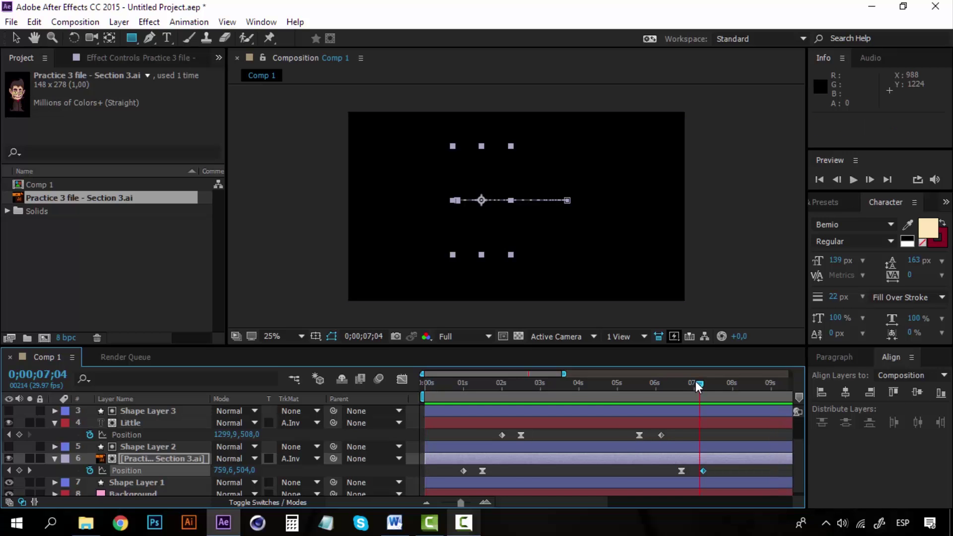
drag(697, 383, 421, 382)
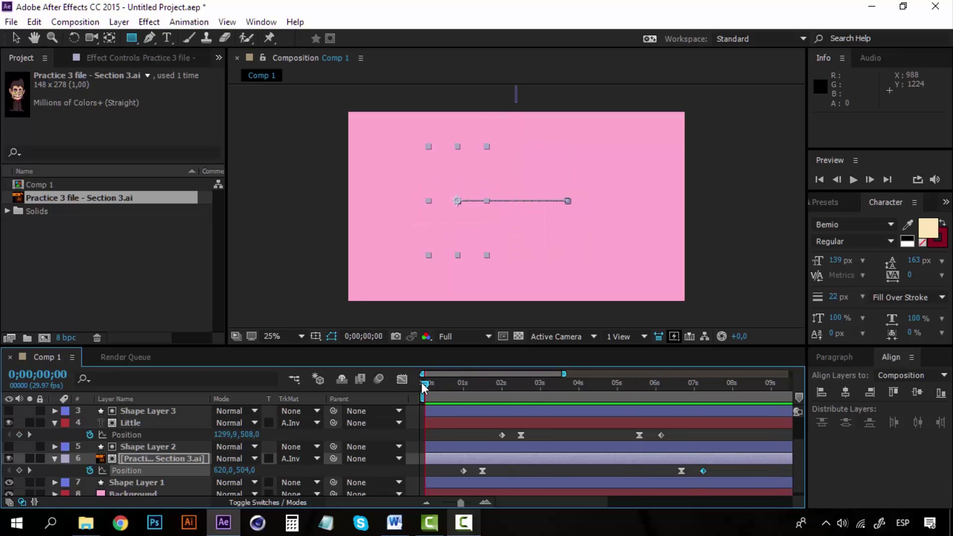
key(space)
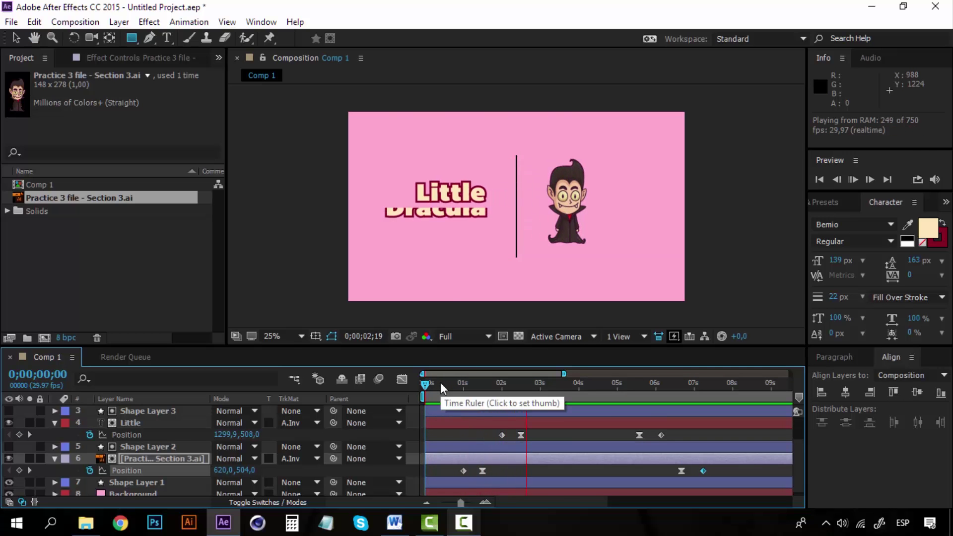
mouse_move(440, 382)
mouse_down()
mouse_move(513, 389)
mouse_move(416, 390)
mouse_up()
key(space)
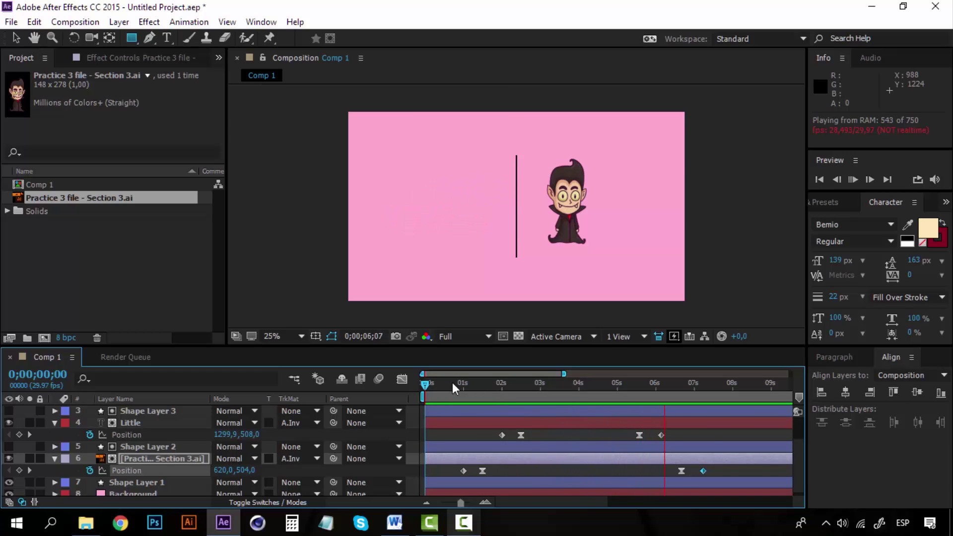
click(452, 382)
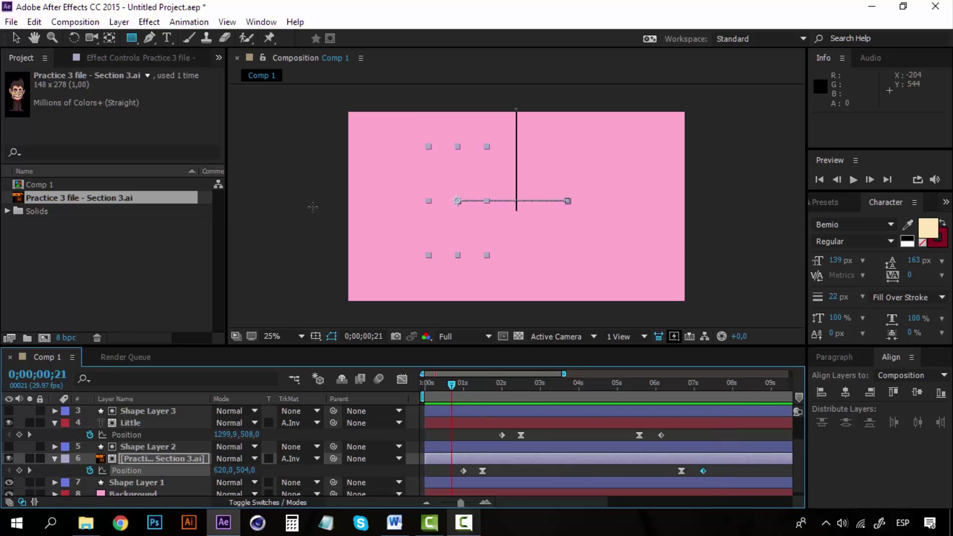